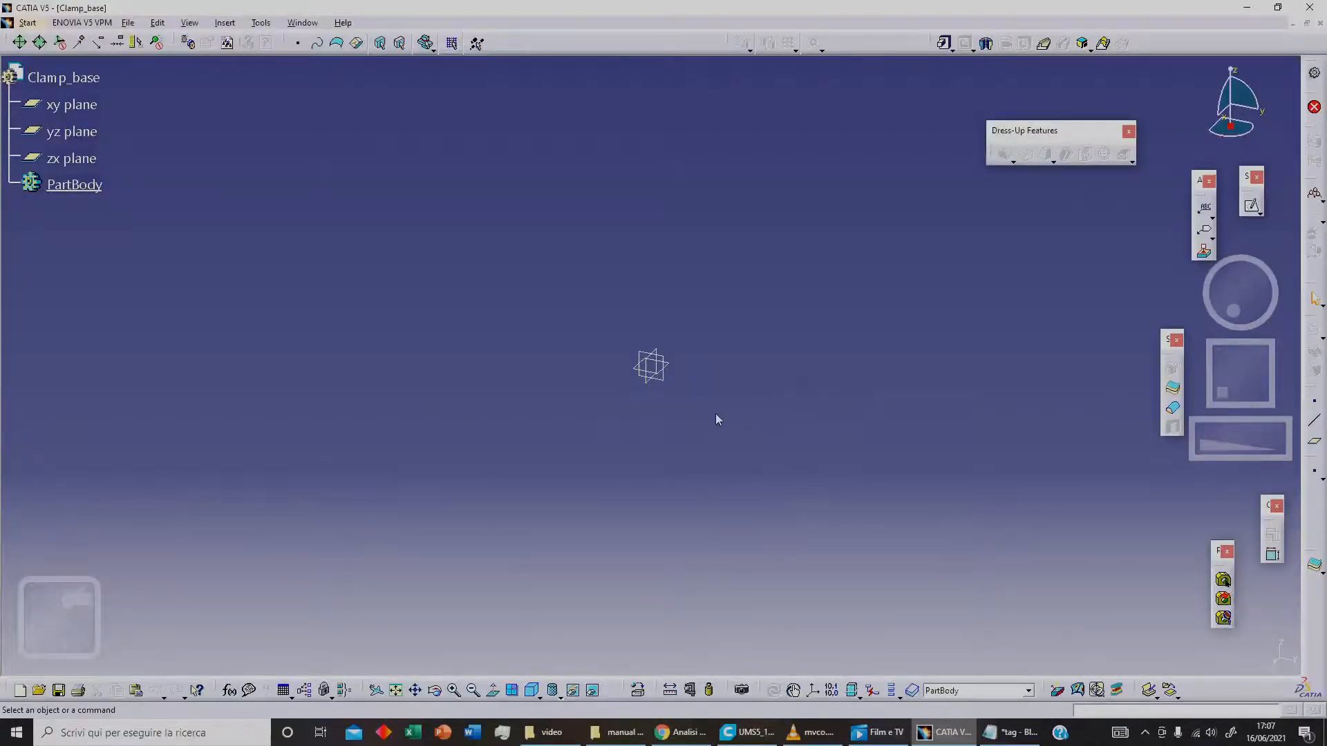
# - Start a sketch on the yz plane and draw a vertical axis about 102 mm long upward from the origin
pyautogui.click(666, 376)
pyautogui.click(1249, 208)
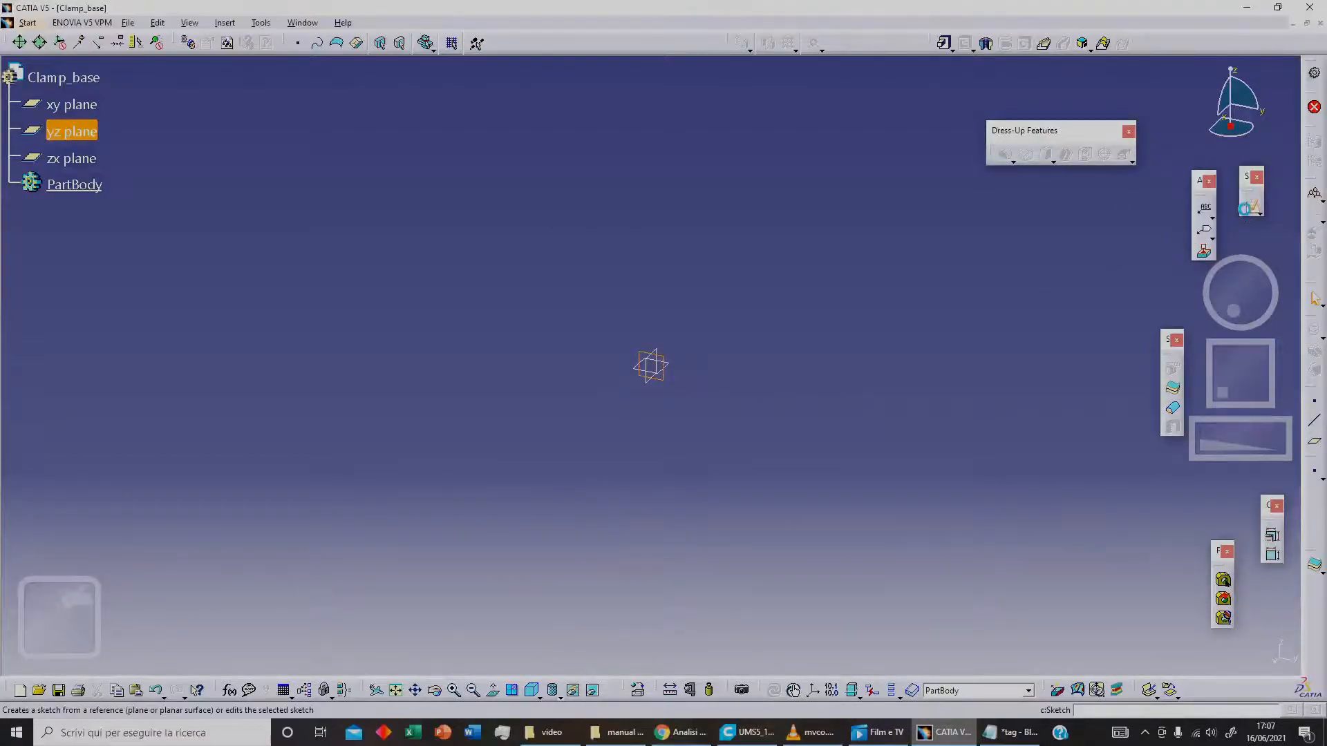
pyautogui.click(1314, 502)
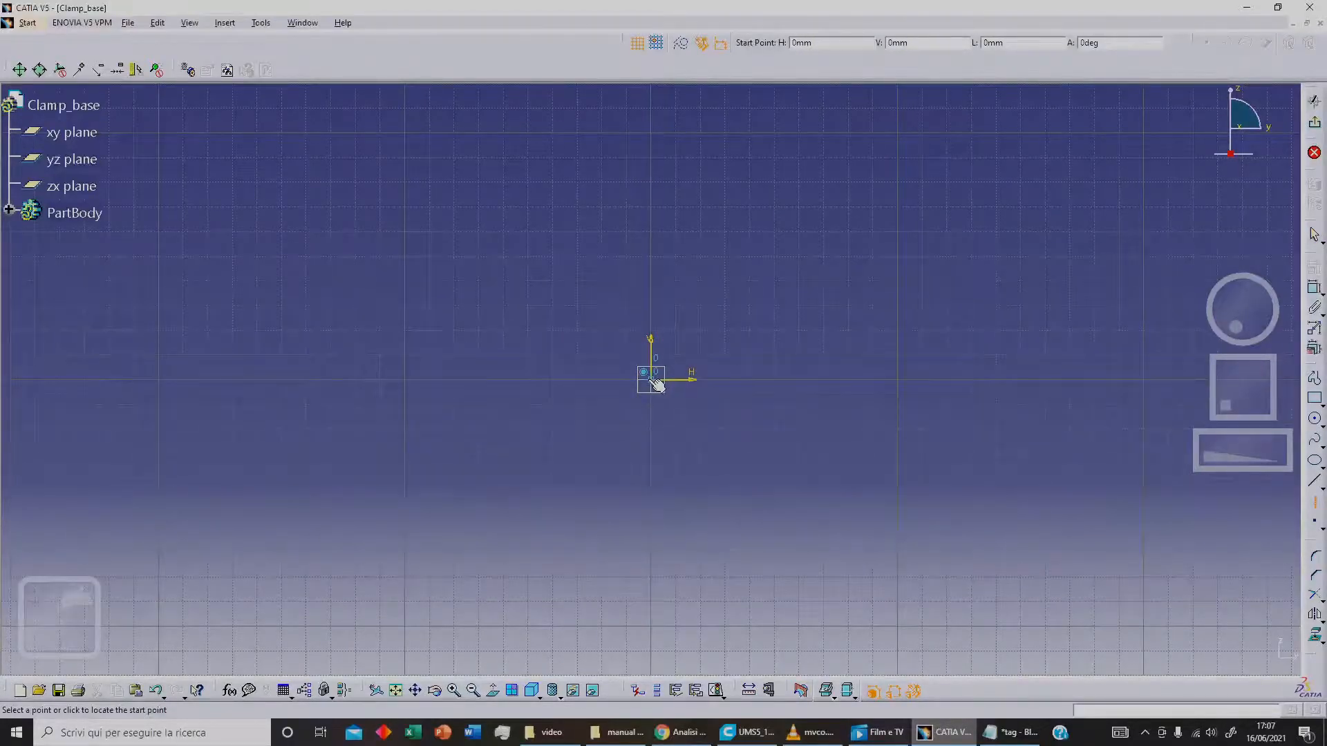
pyautogui.click(651, 379)
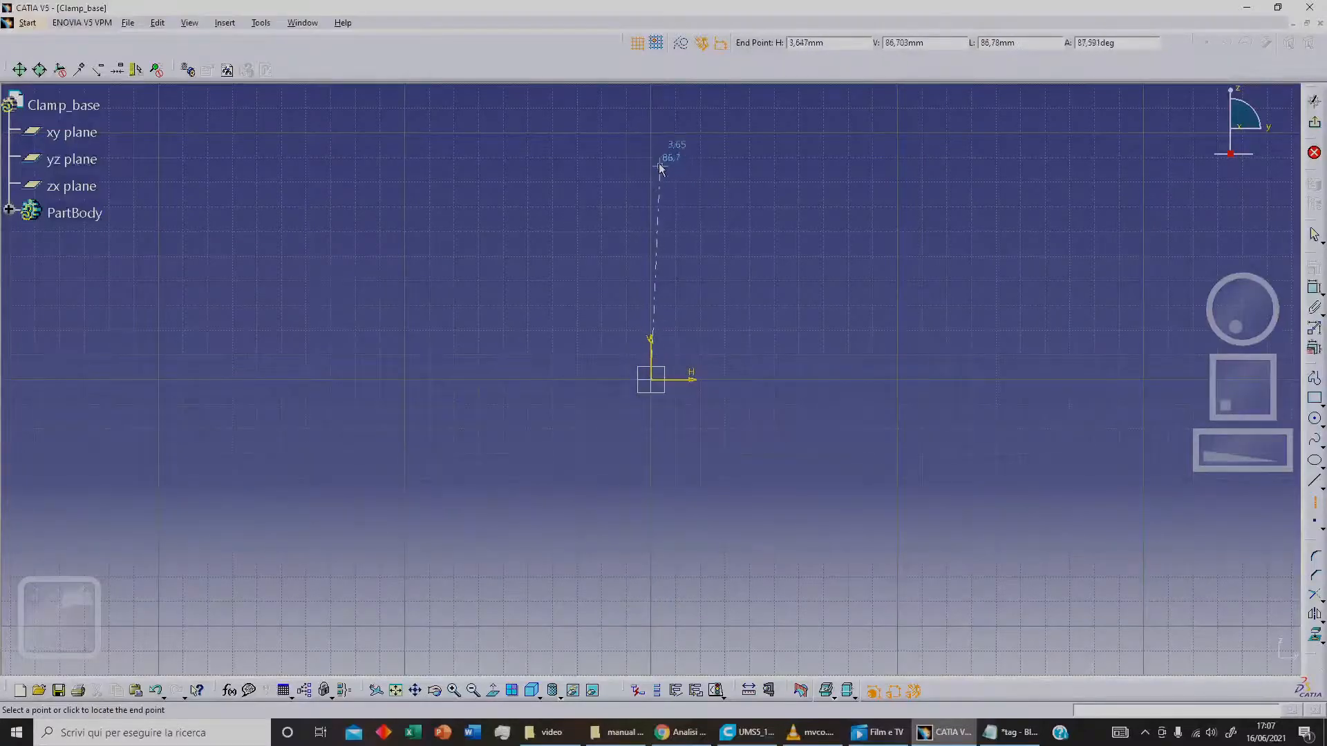
pyautogui.click(653, 127)
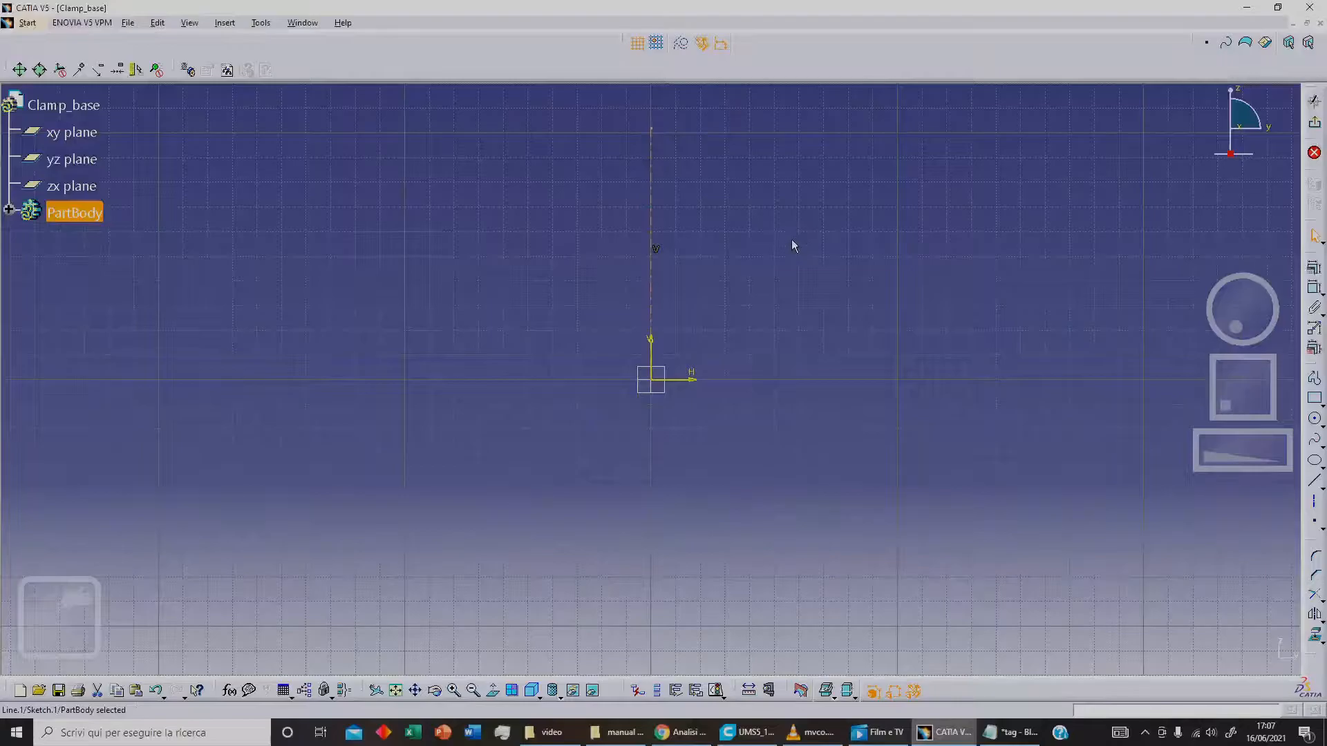
# - Draw two connected inclined axes from the vertical axis's upper end, through a point on its negative-H side, back to the origin
pyautogui.click(1313, 501)
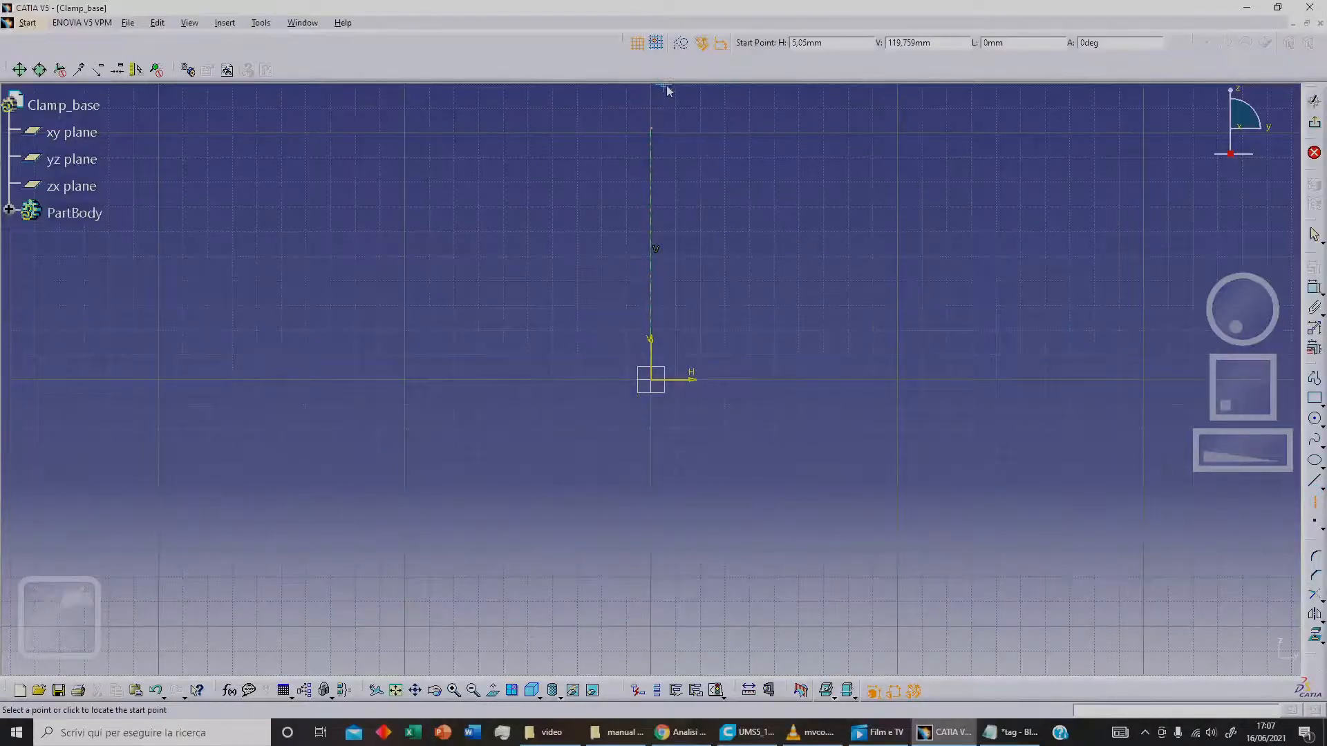
pyautogui.click(653, 128)
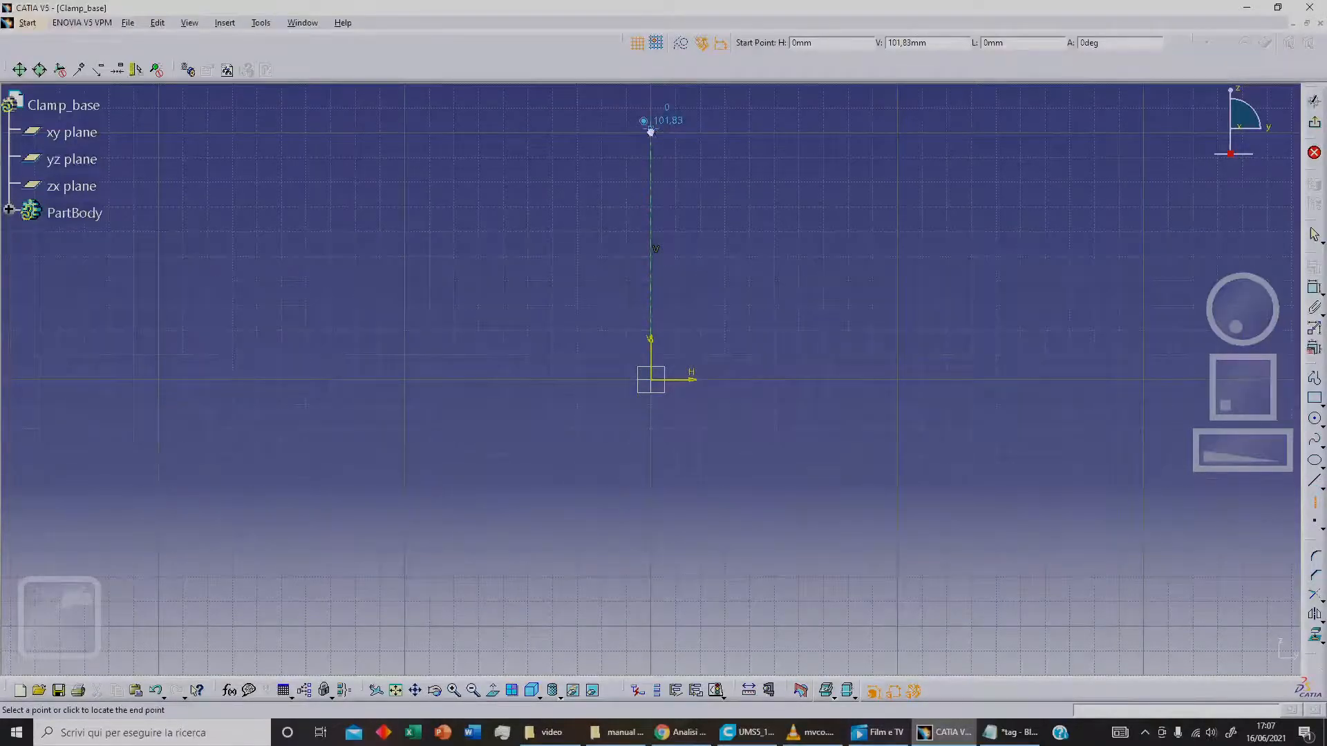
pyautogui.click(565, 243)
pyautogui.click(1314, 501)
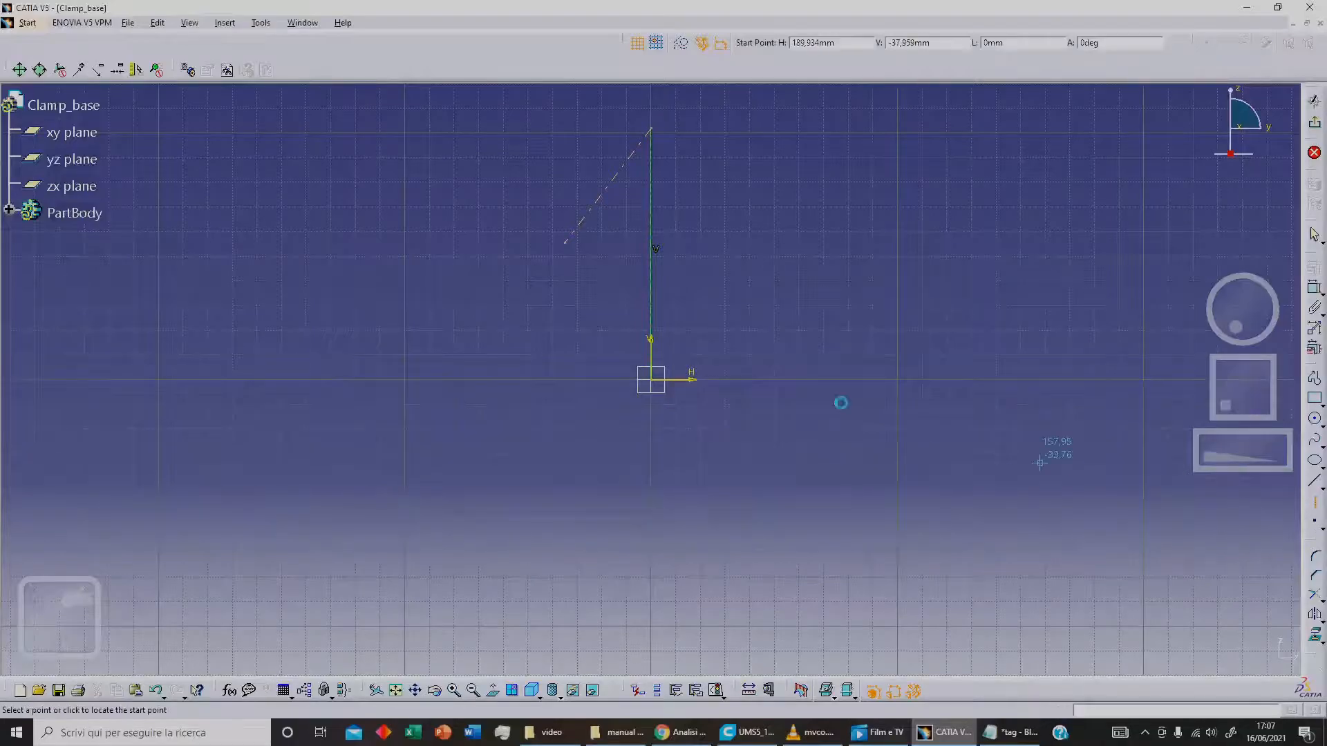
pyautogui.click(564, 243)
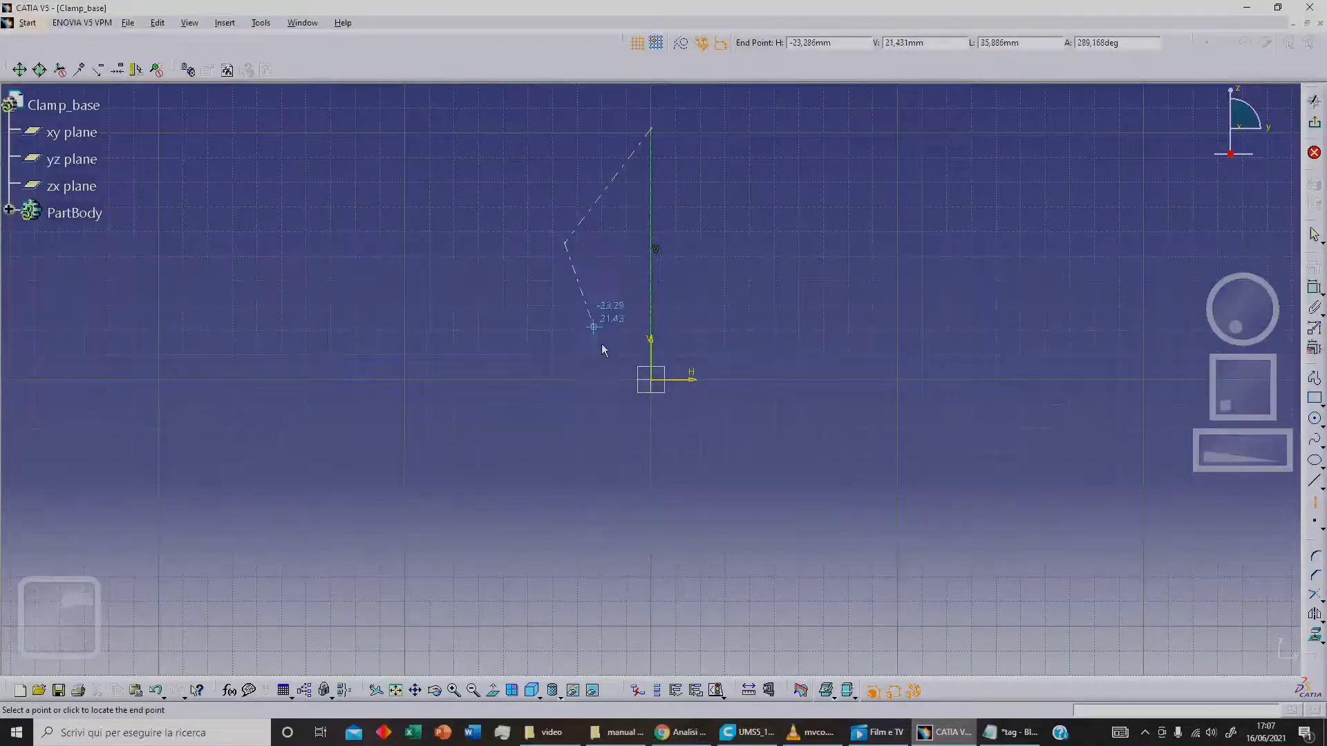
pyautogui.click(659, 385)
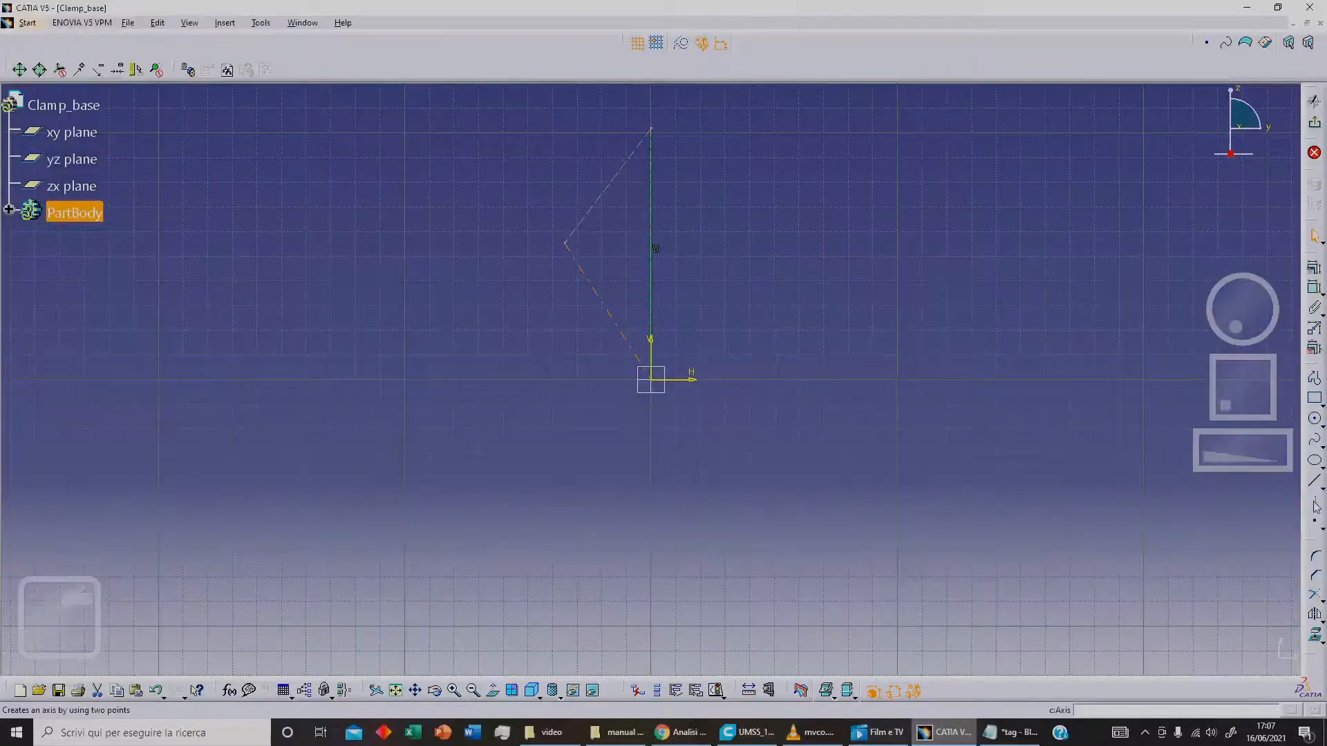
# - Draw another axis about 43 mm long from the origin, sloping downward toward negative H
pyautogui.click(1315, 507)
pyautogui.click(651, 380)
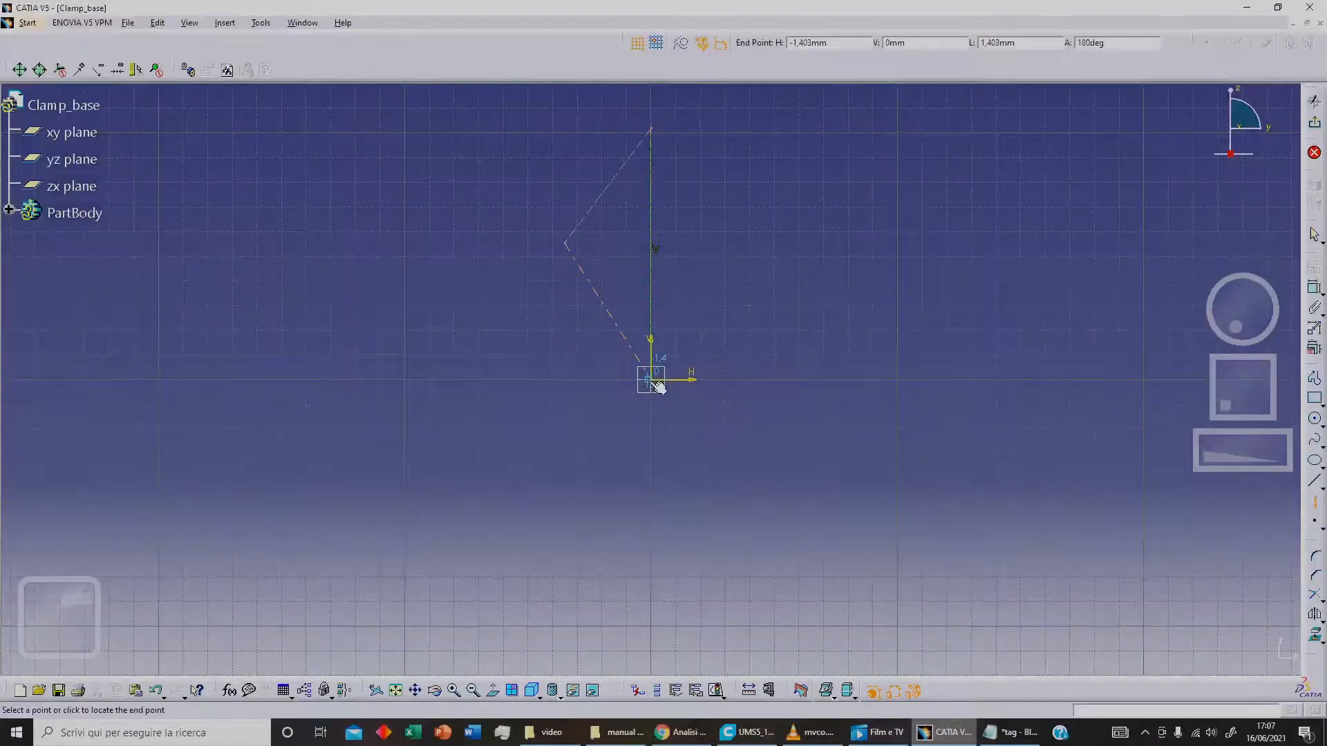
pyautogui.click(561, 437)
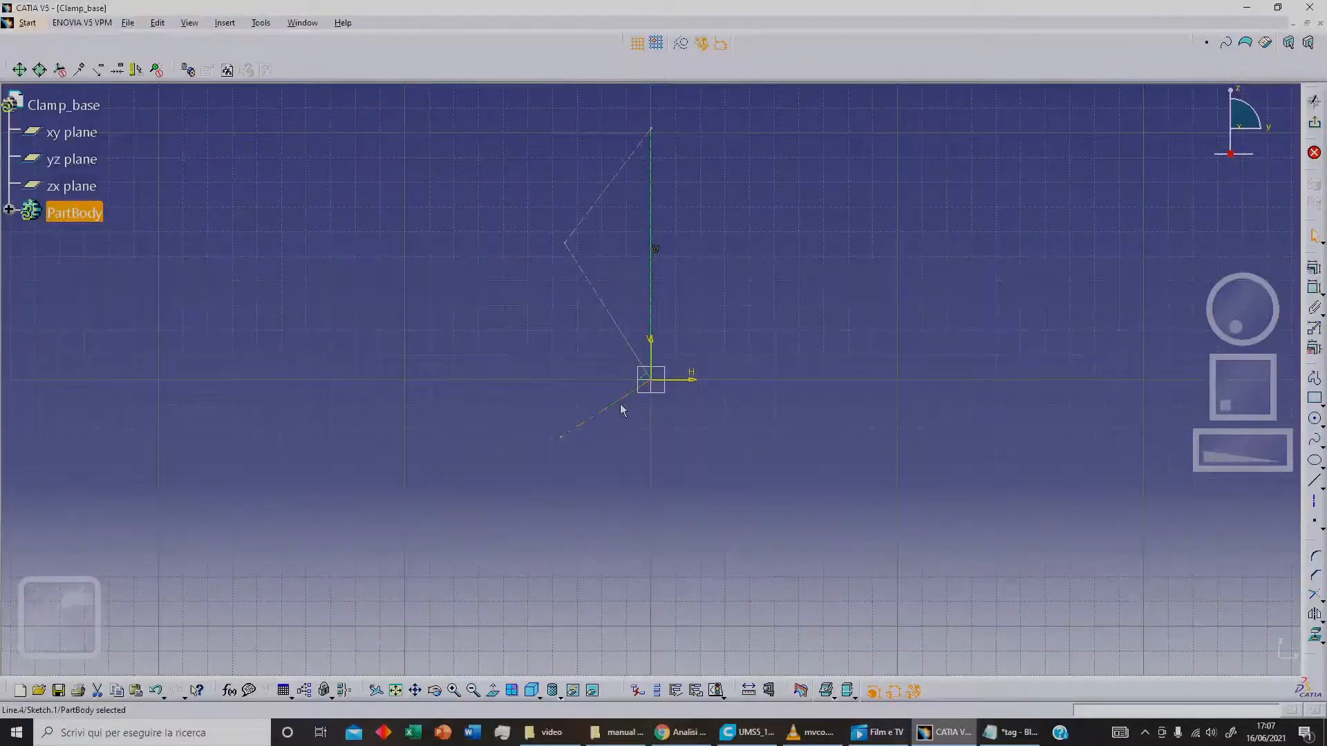
# - Constrain the angle between the upper inclined axis and the vertical axis to 14 degrees
pyautogui.moveTo(832, 406)
pyautogui.keyDown('ctrl'); pyautogui.mouseDown(button='middle')
pyautogui.moveTo(812, 309)
pyautogui.moveTo(788, 391)
pyautogui.mouseUp(button='middle'); pyautogui.keyUp('ctrl')
pyautogui.moveTo(785, 323); pyautogui.dragTo(779, 380, button='middle')
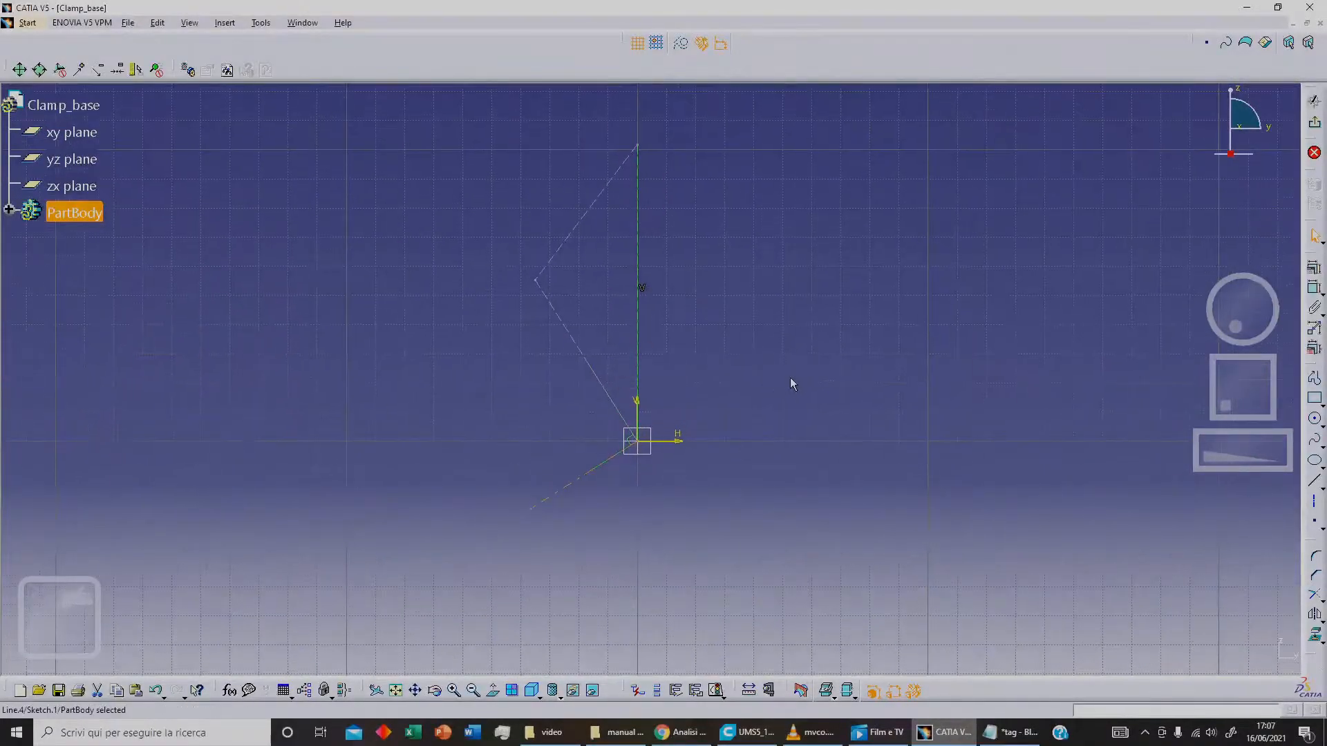
pyautogui.click(925, 353)
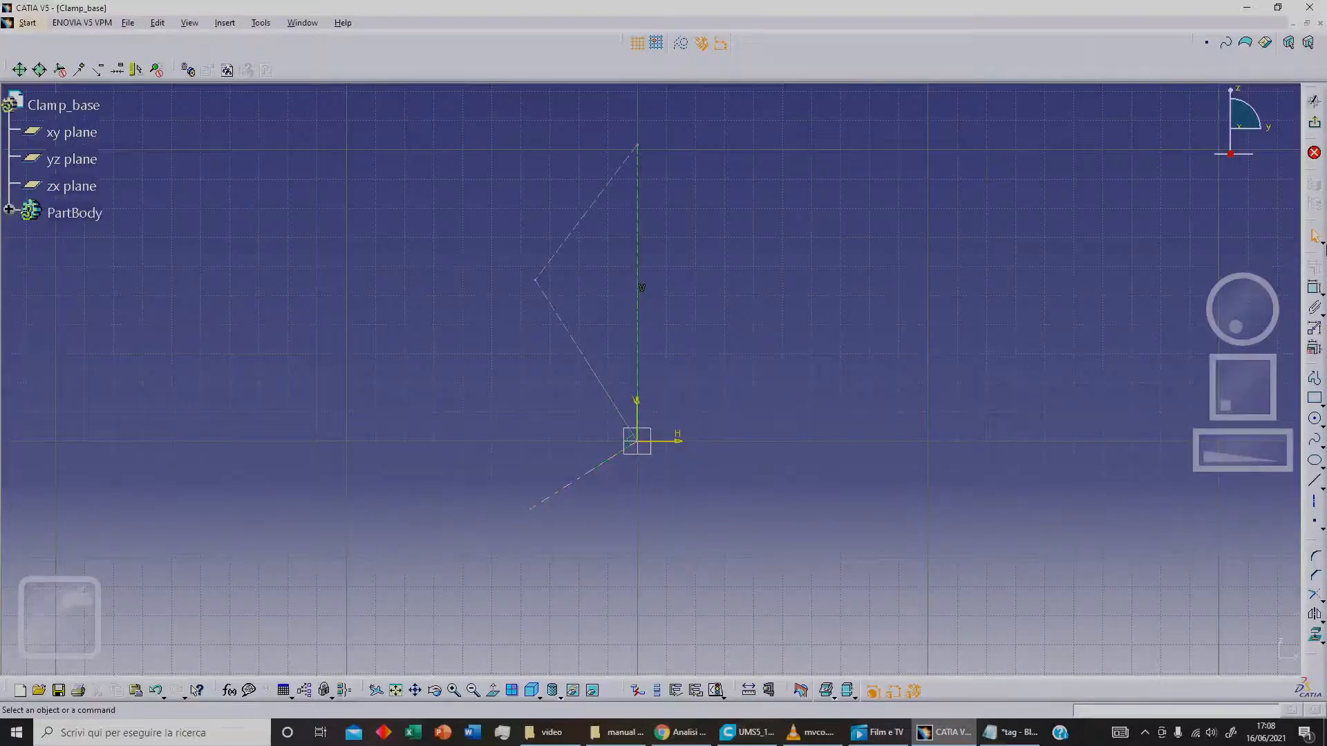
pyautogui.click(624, 173)
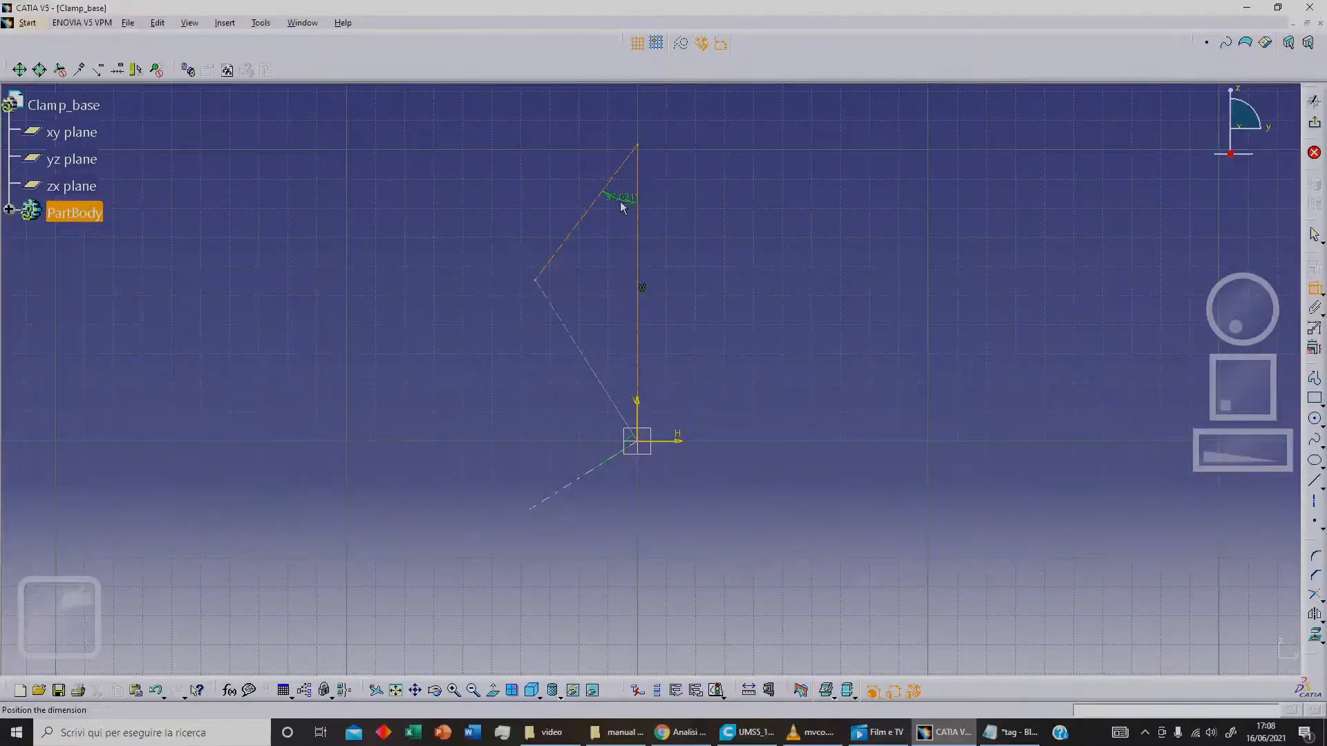
pyautogui.click(621, 204)
pyautogui.doubleClick(617, 200)
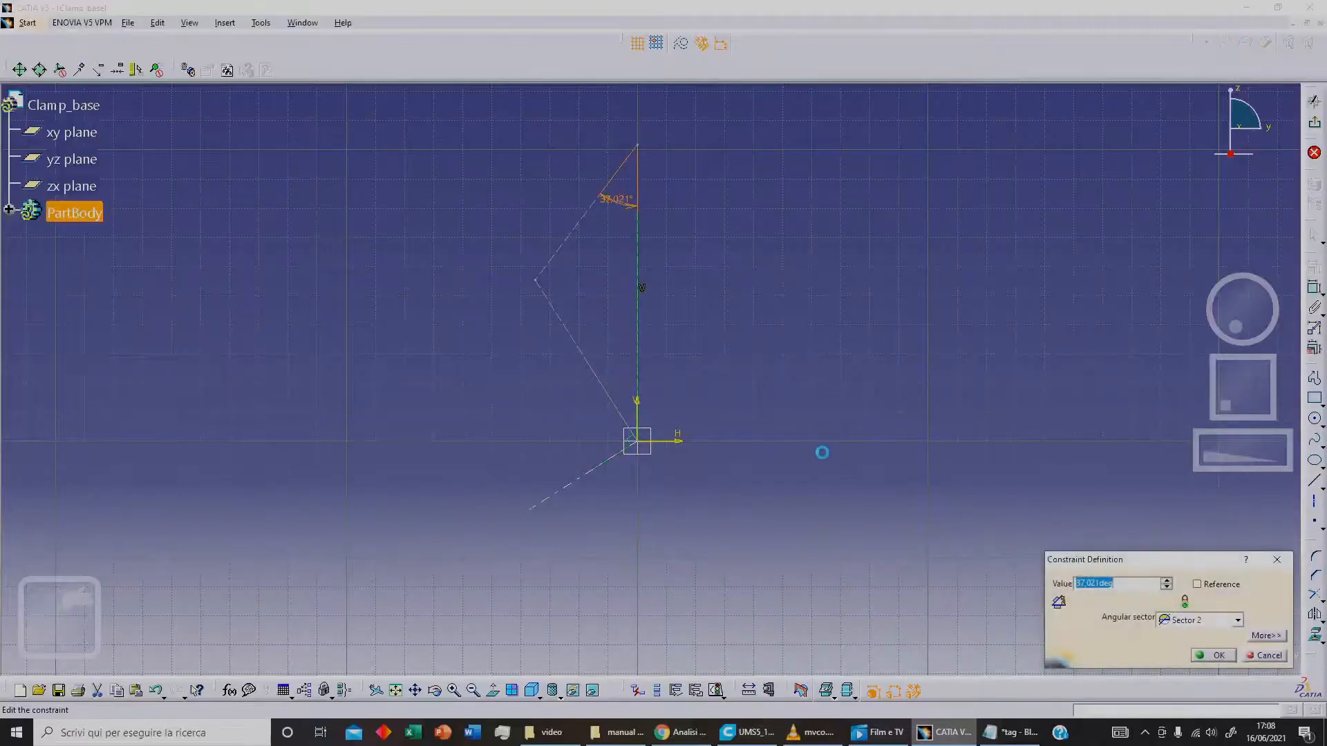
pyautogui.write('14')
pyautogui.click(1215, 655)
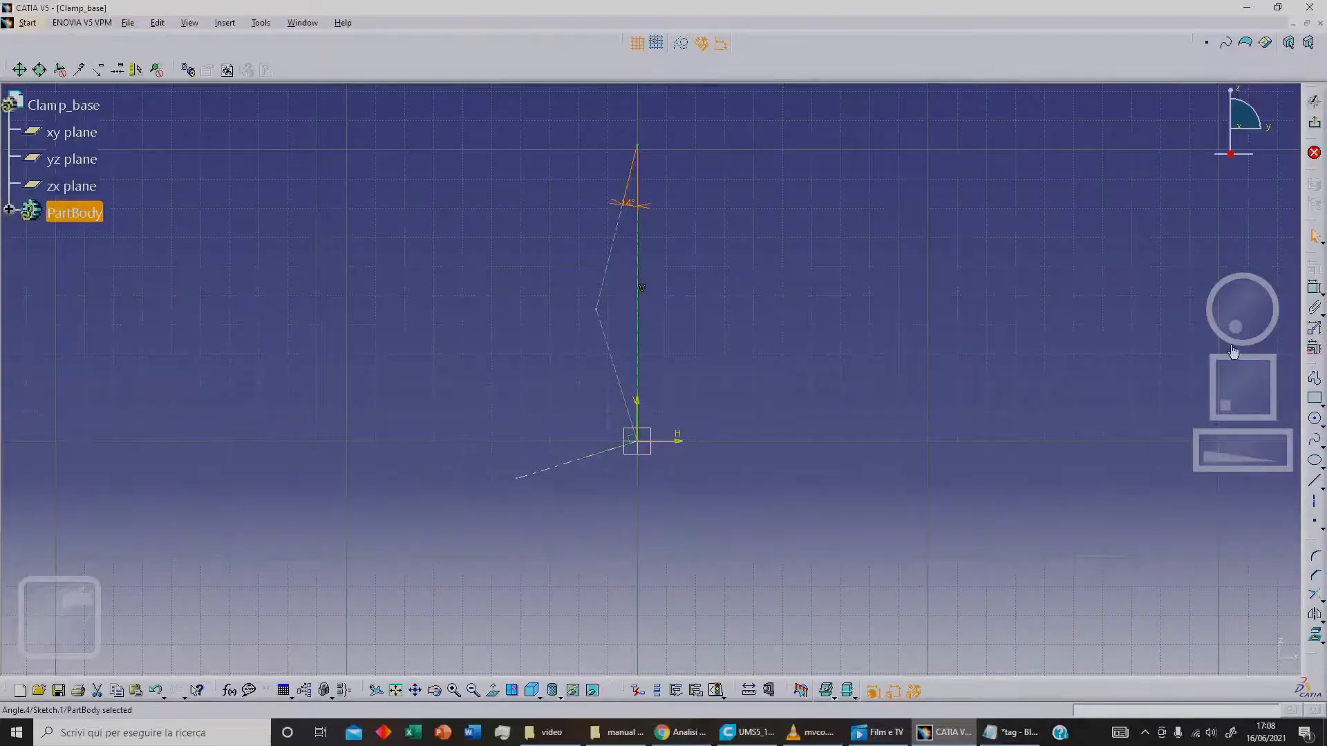
# - Constrain the angle between the vertical axis and the inclined axis rising from the origin to 14 degrees
pyautogui.click(1313, 287)
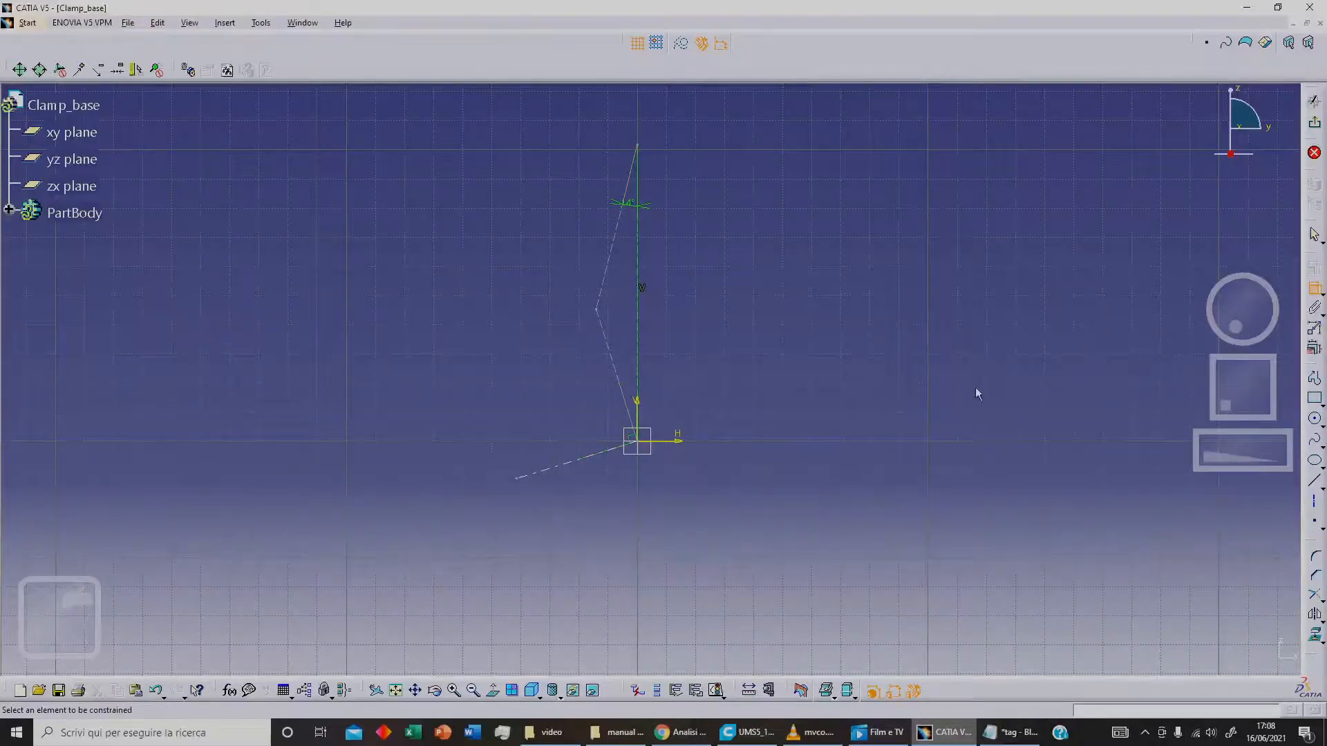
pyautogui.click(615, 370)
pyautogui.click(636, 354)
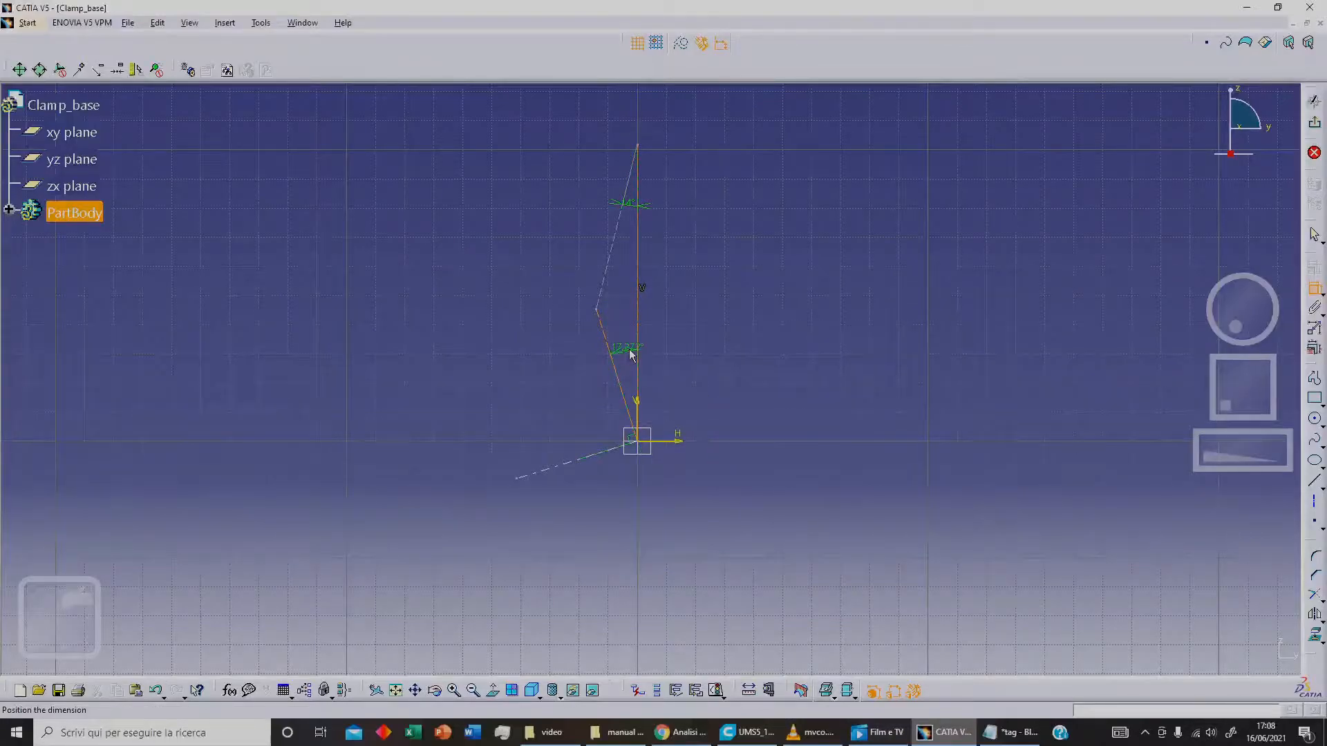
pyautogui.click(631, 357)
pyautogui.doubleClick(631, 356)
pyautogui.write('14')
pyautogui.press('Return')
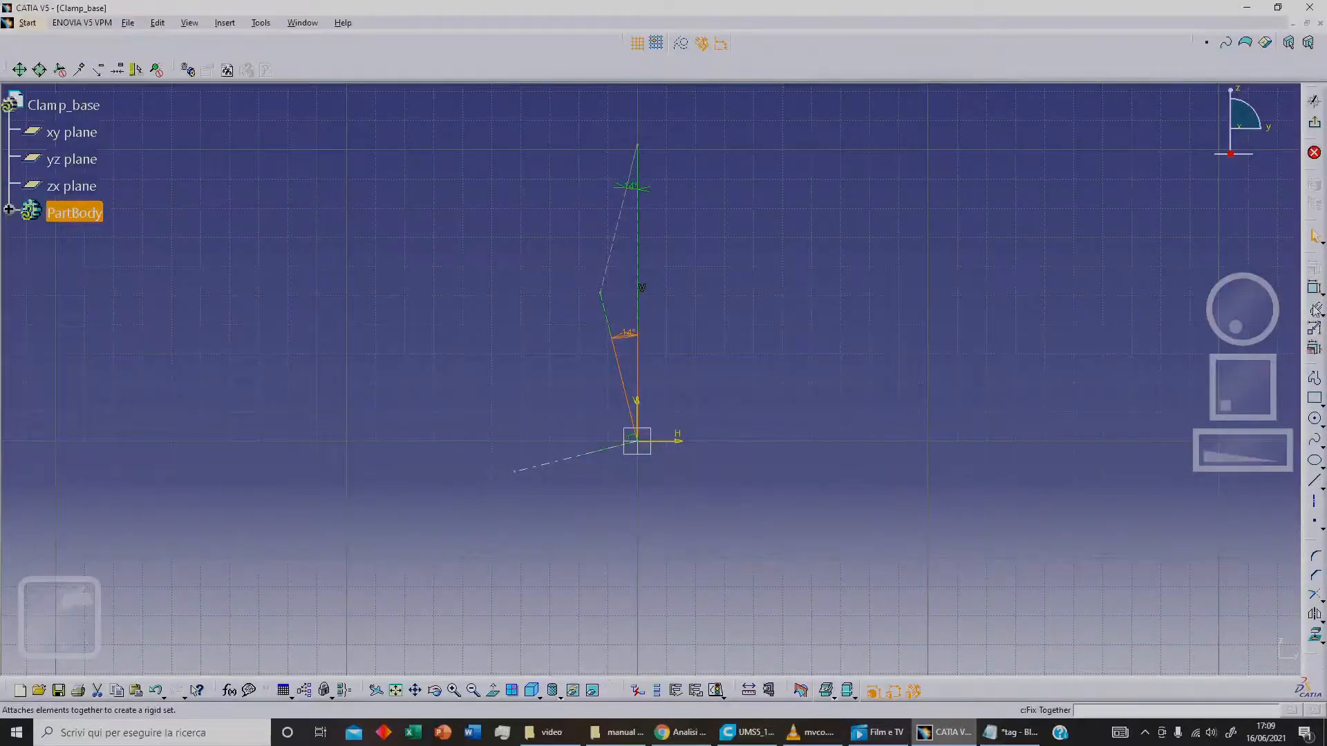
# - Dimension the upper inclined axis's length and set it to 50 mm
pyautogui.click(1315, 289)
pyautogui.click(614, 235)
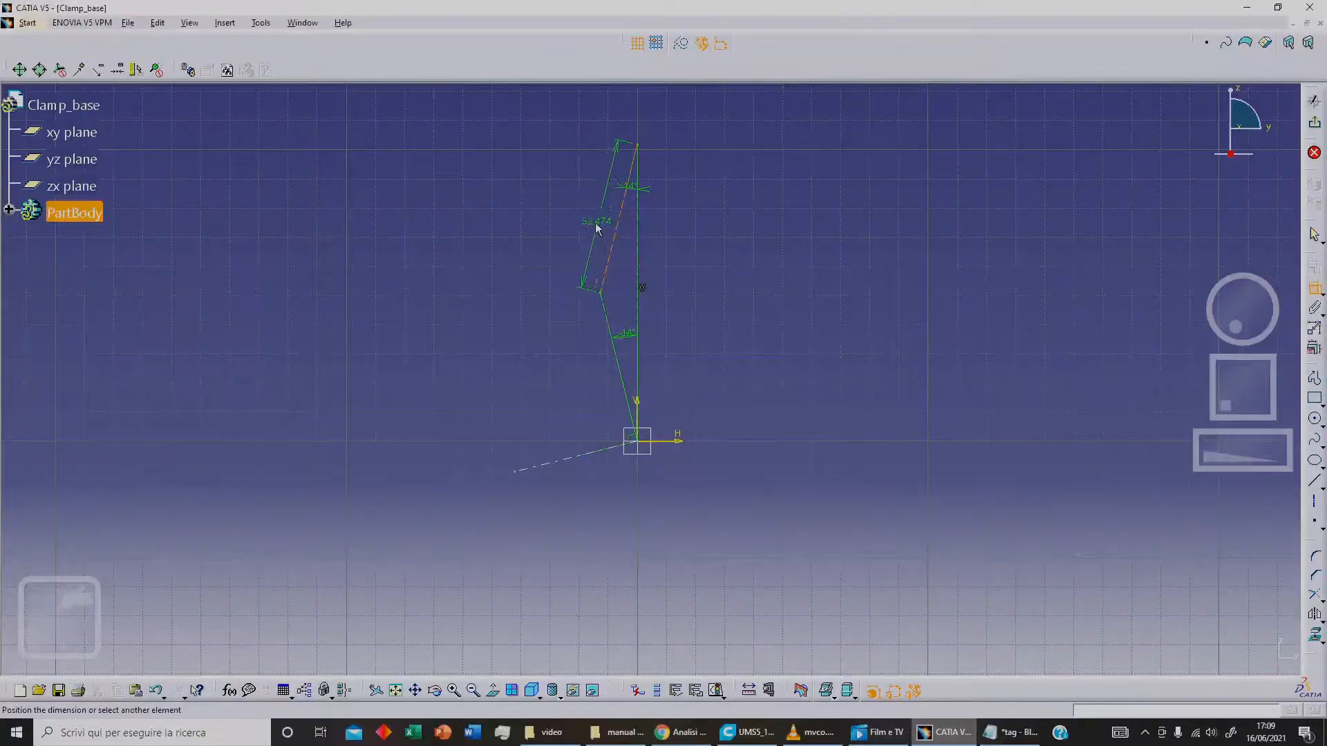
pyautogui.doubleClick(581, 212)
pyautogui.write('50')
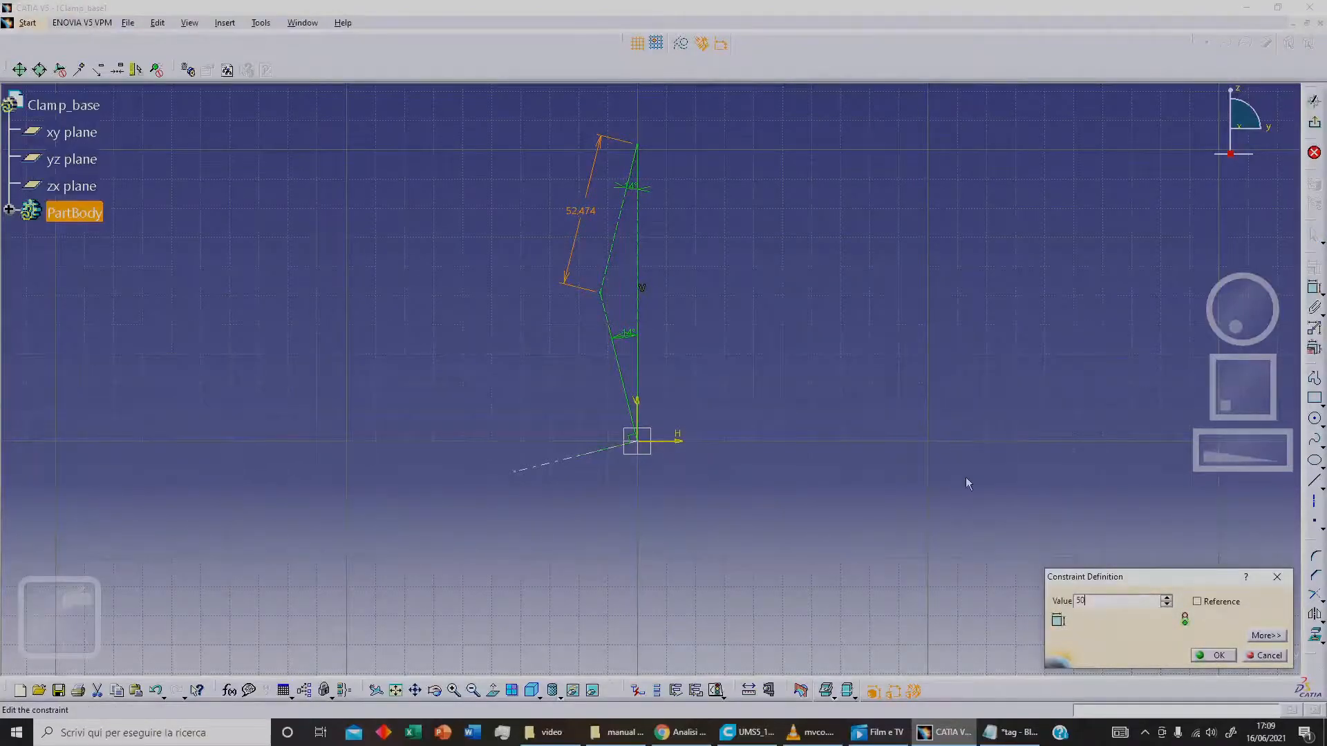
pyautogui.click(1215, 655)
pyautogui.click(861, 346)
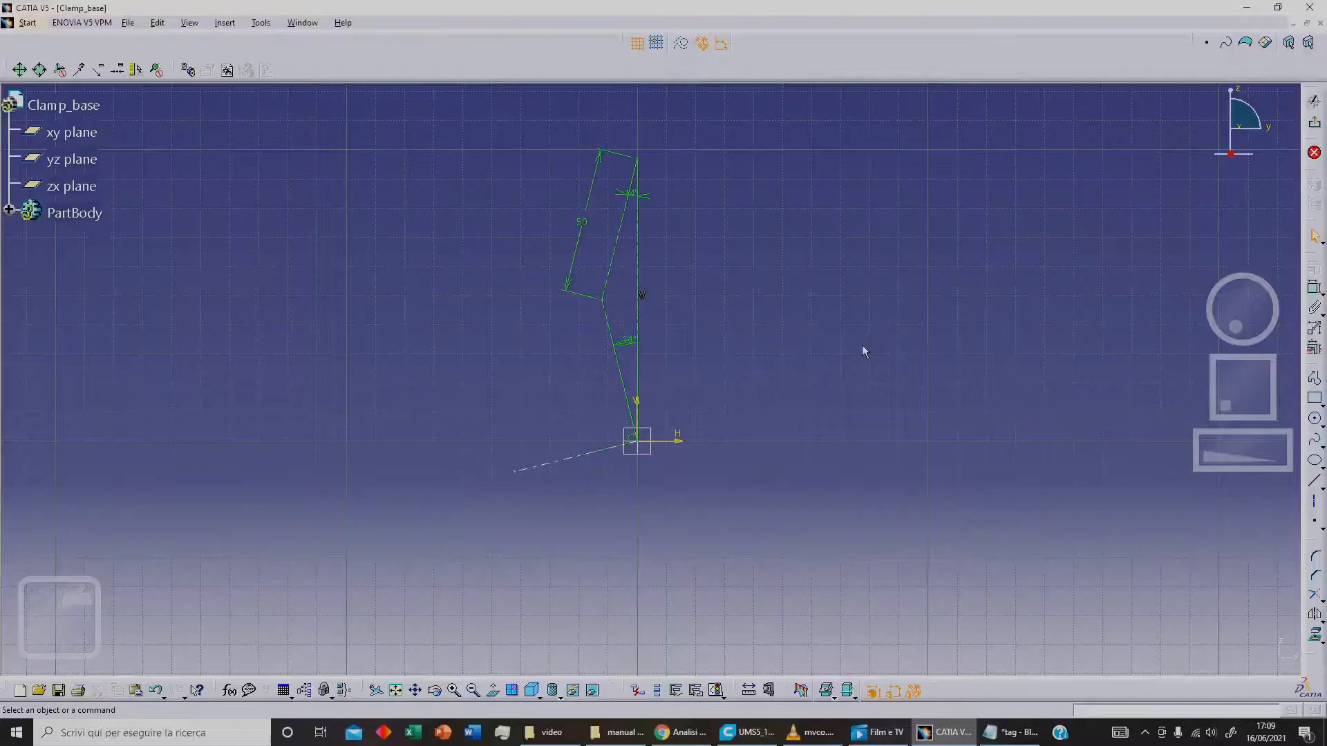
# - Dimension the axis below the origin to 45 mm and move both 14° angle labels to the outer side of the vertical axis
pyautogui.click(1313, 288)
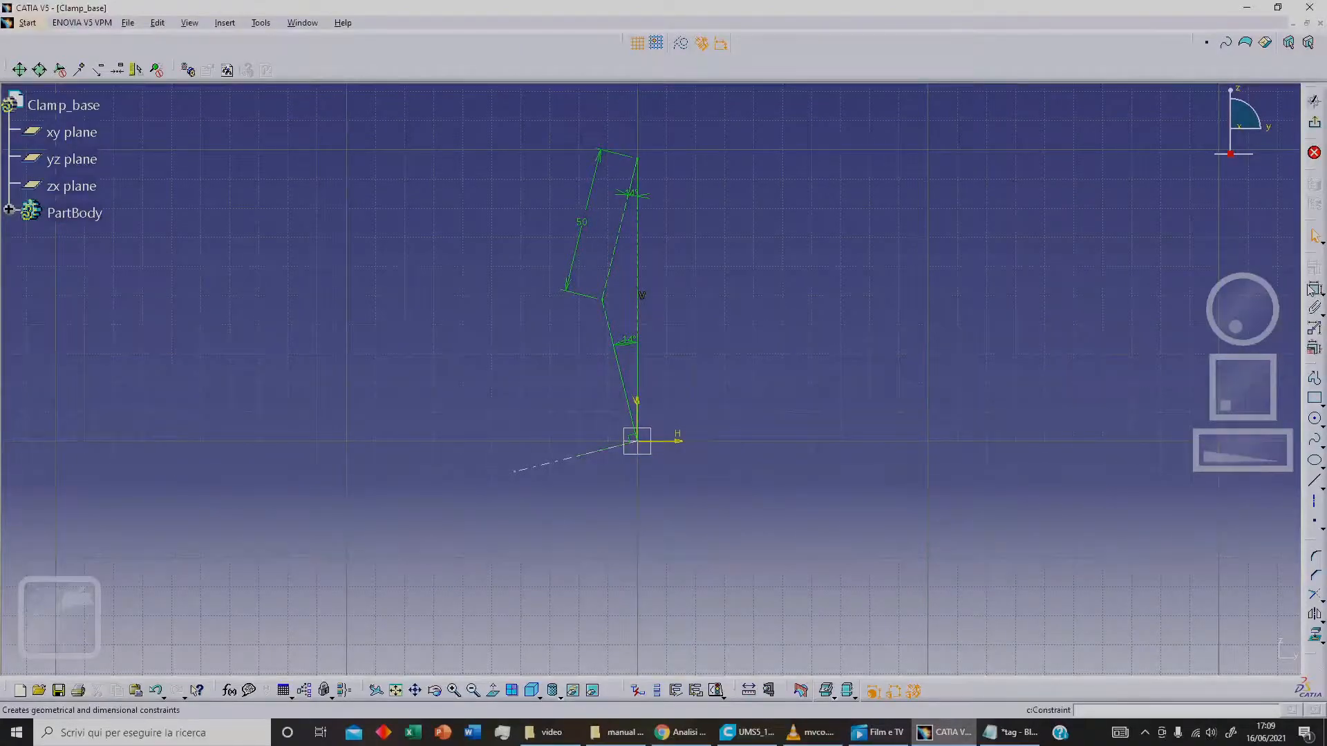
pyautogui.click(586, 462)
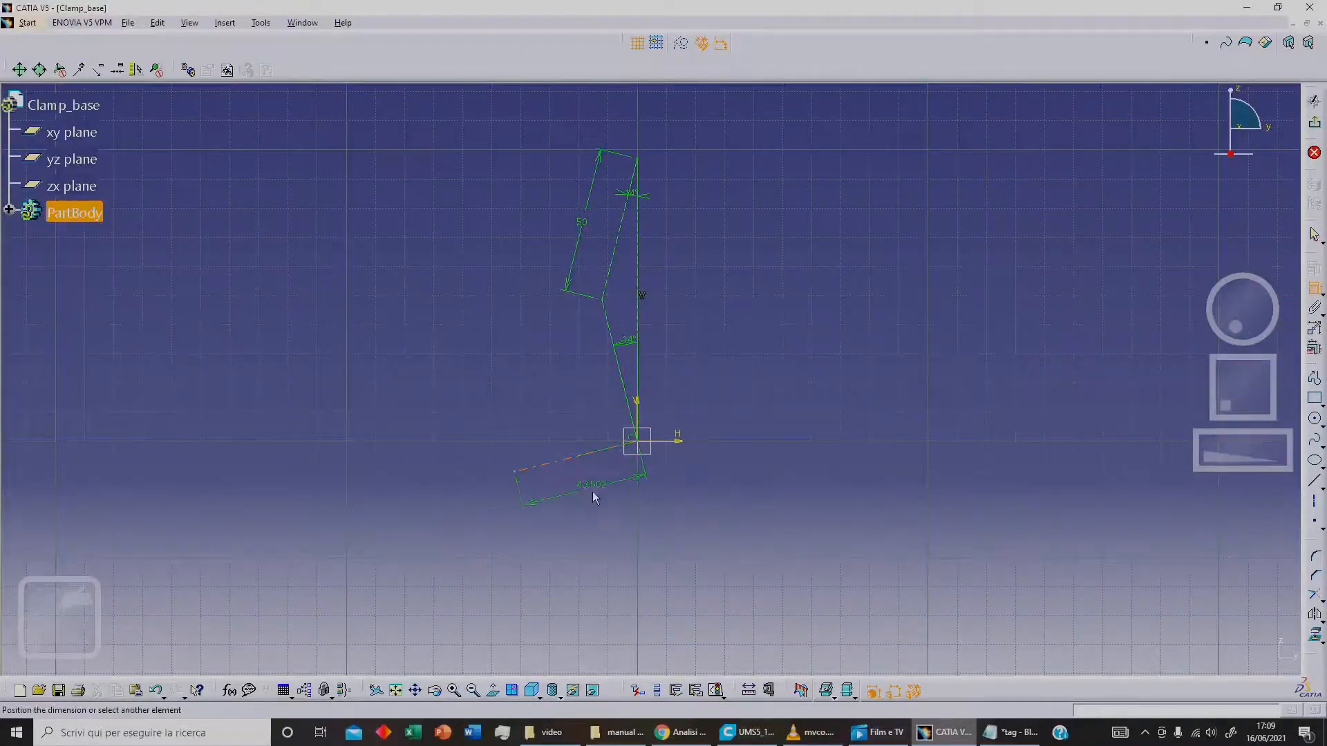
pyautogui.doubleClick(600, 517)
pyautogui.write('45mm')
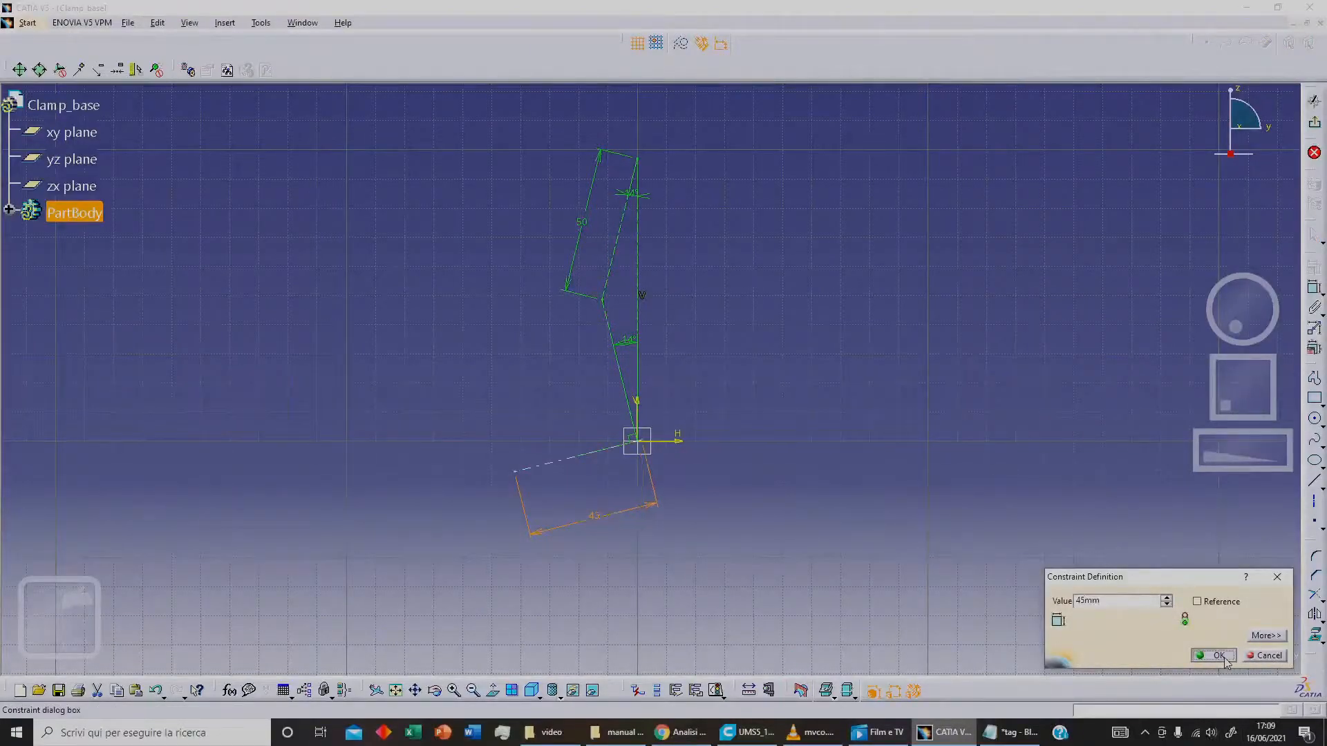
pyautogui.click(1216, 655)
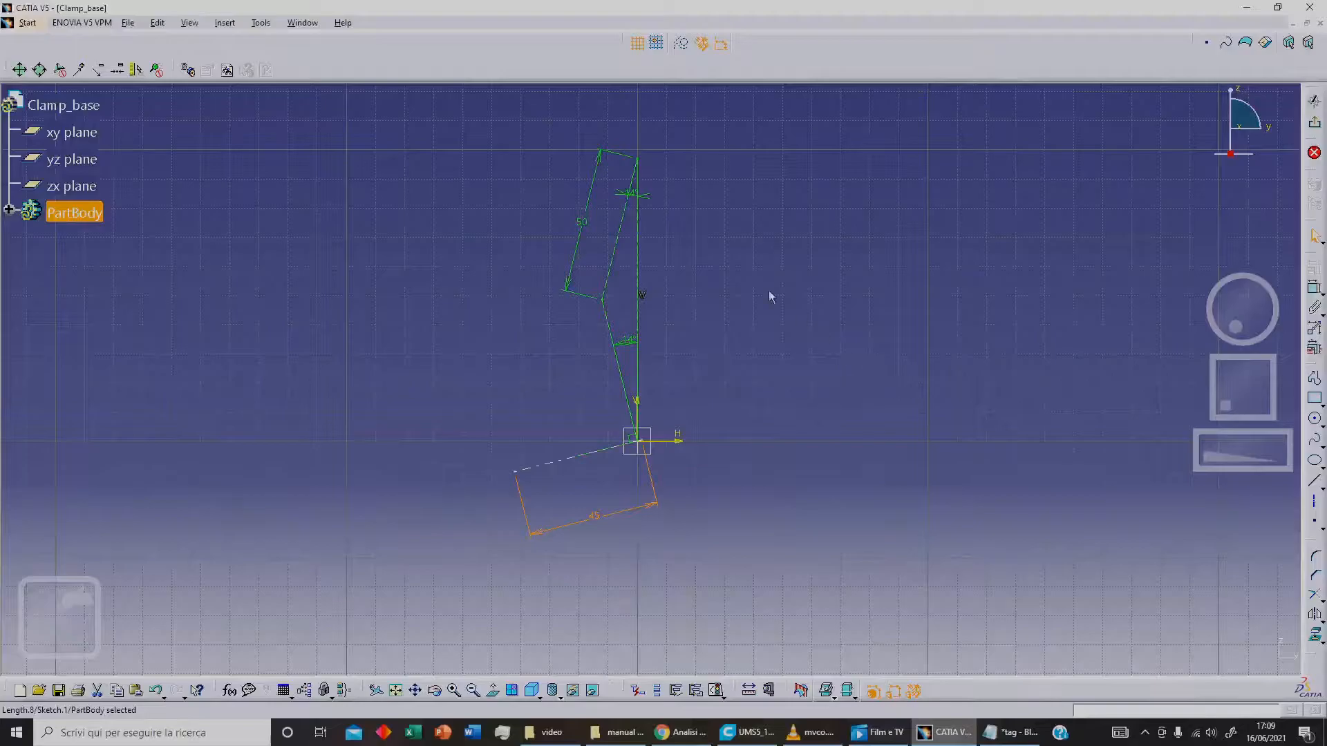
pyautogui.click(653, 194)
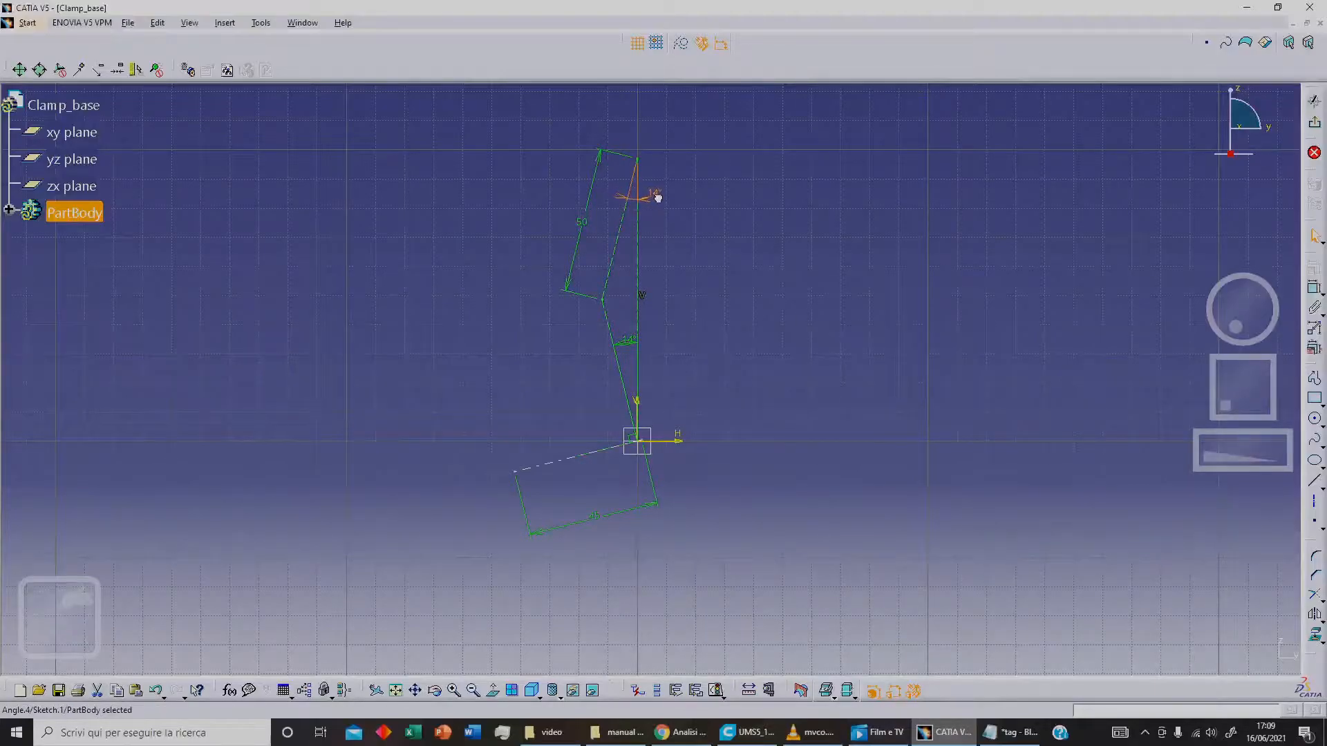
pyautogui.click(658, 340)
# - Apply a coincidence constraint between the sketch origin and the near endpoint of the 45 mm axis
pyautogui.moveTo(811, 405)
pyautogui.mouseDown(button='middle')
pyautogui.moveTo(814, 376)
pyautogui.moveTo(892, 299)
pyautogui.mouseUp(button='middle')
pyautogui.moveTo(687, 453); pyautogui.dragTo(644, 476)
pyautogui.click(689, 462)
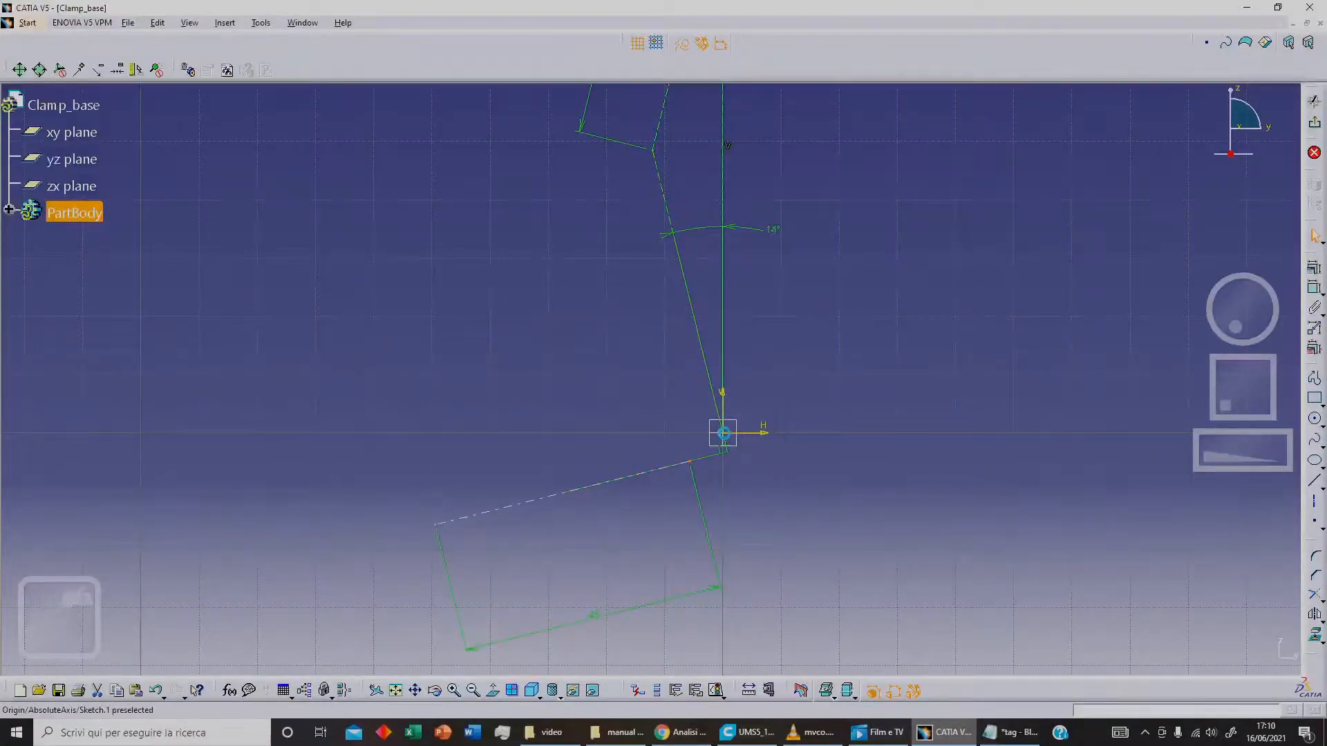
pyautogui.click(1314, 267)
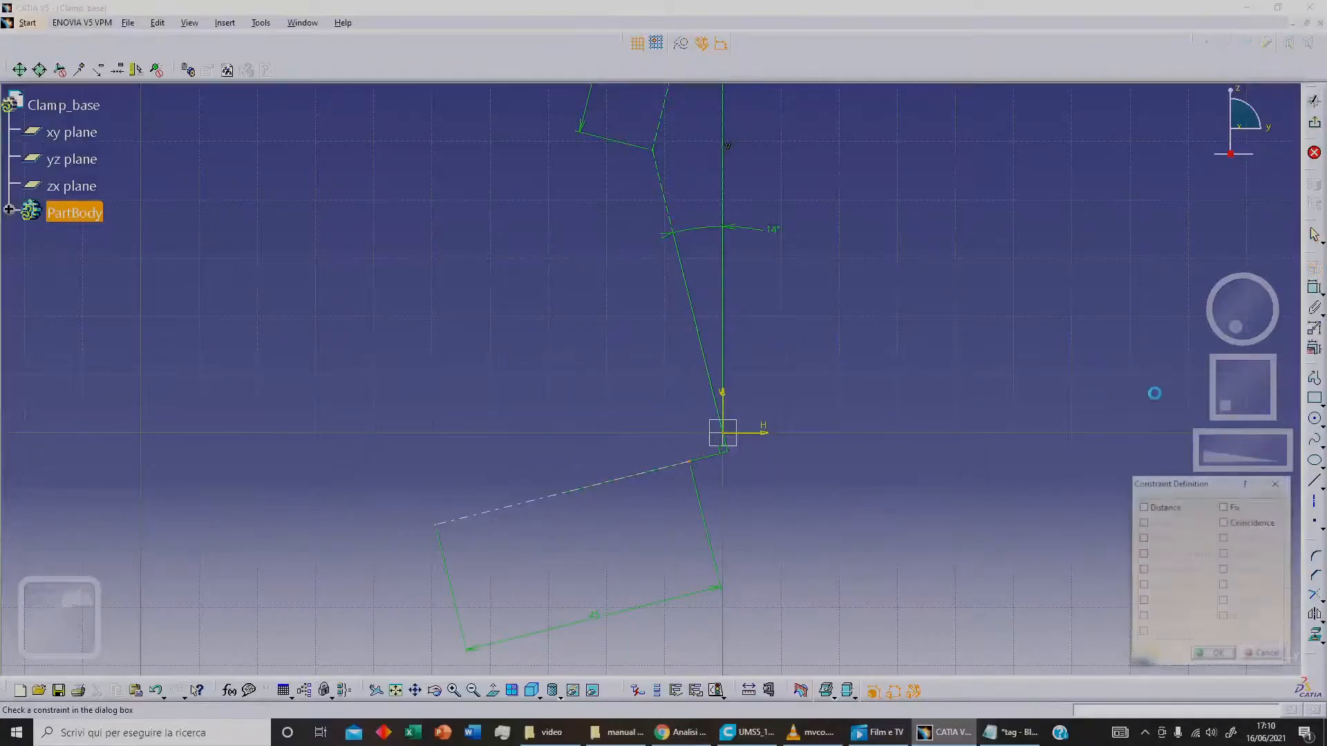
pyautogui.click(1244, 524)
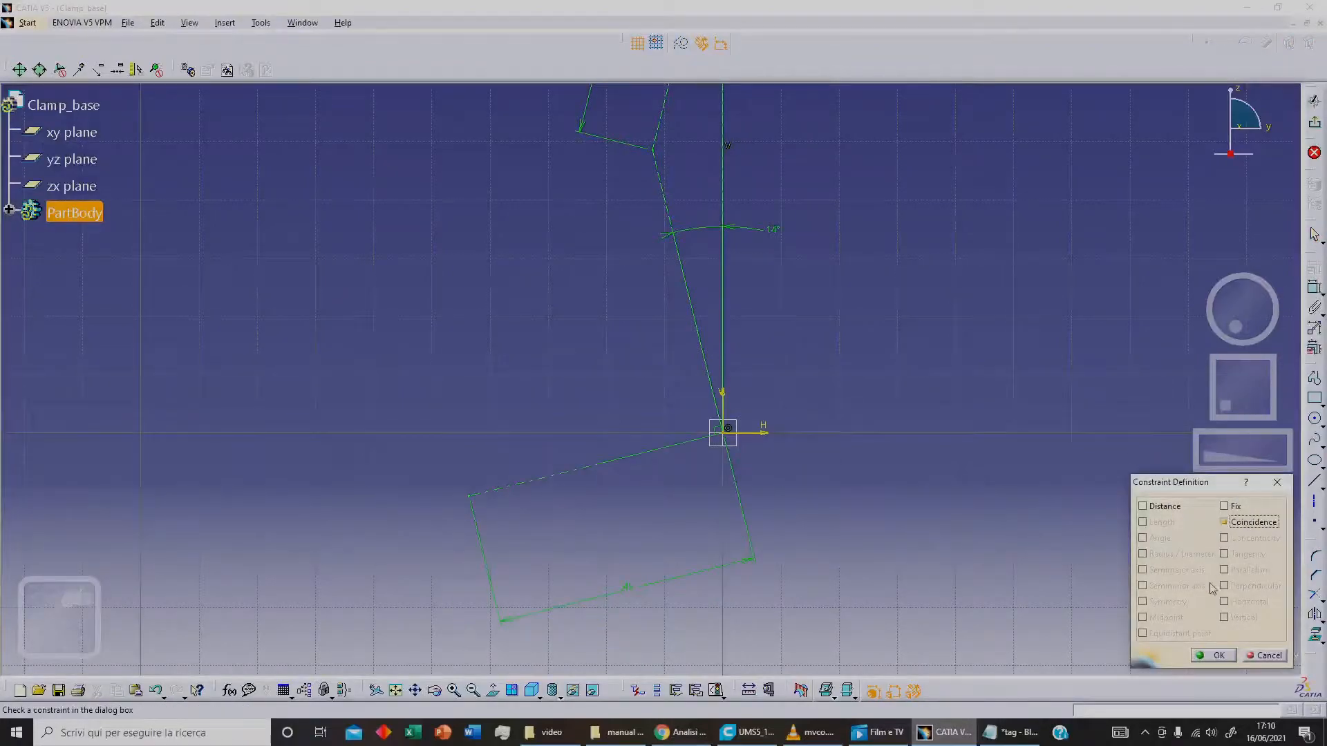
pyautogui.click(1216, 654)
# - Draw a circle about 22 mm in diameter centred on the upper end of the vertical axis
pyautogui.moveTo(829, 242)
pyautogui.mouseDown(button='middle')
pyautogui.moveTo(811, 334)
pyautogui.moveTo(831, 411)
pyautogui.moveTo(848, 330)
pyautogui.moveTo(850, 360)
pyautogui.moveTo(911, 380)
pyautogui.mouseUp(button='middle')
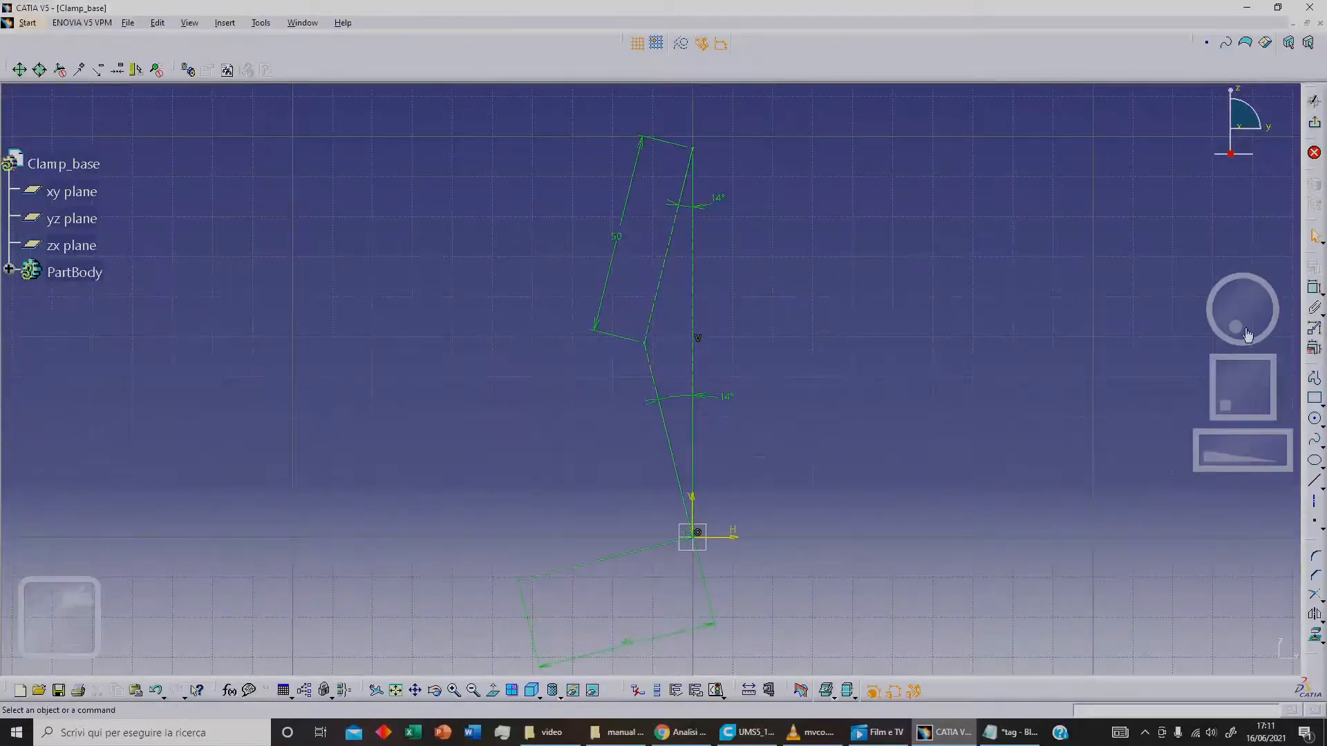
pyautogui.click(1315, 419)
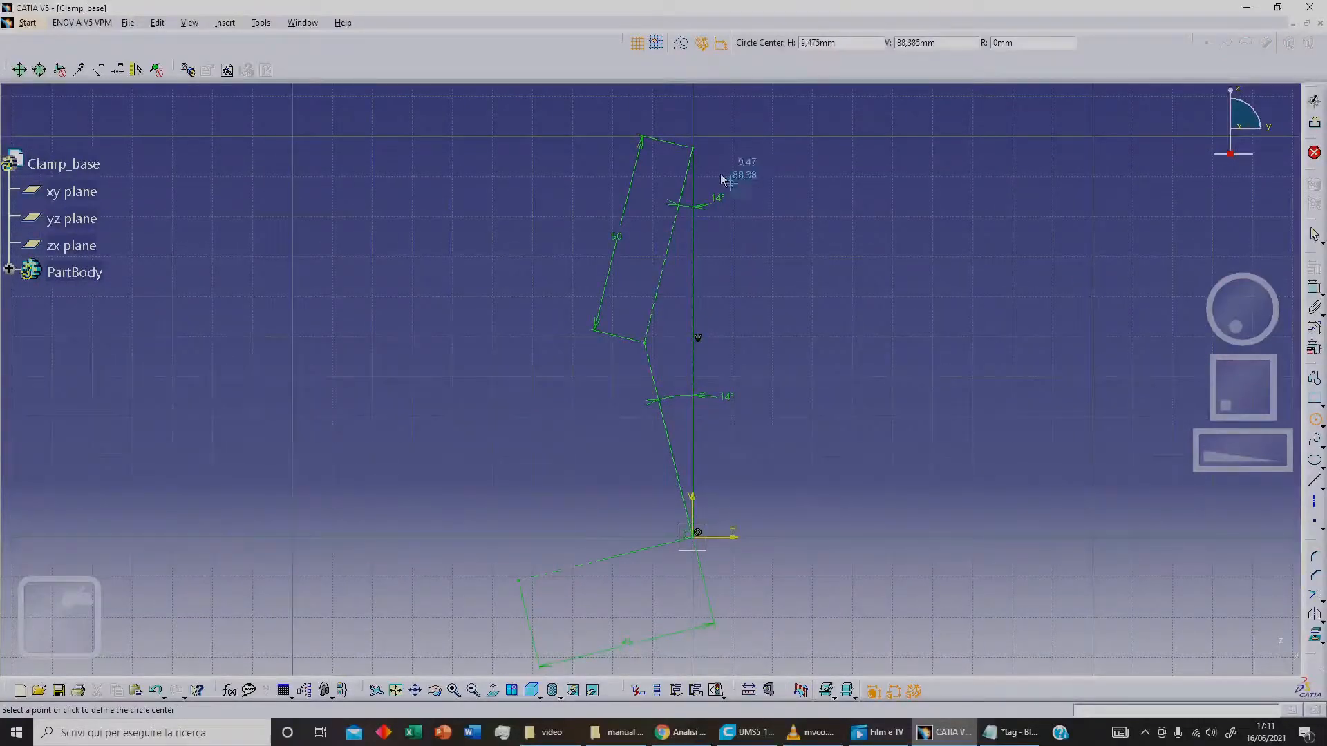
pyautogui.click(692, 147)
pyautogui.click(733, 125)
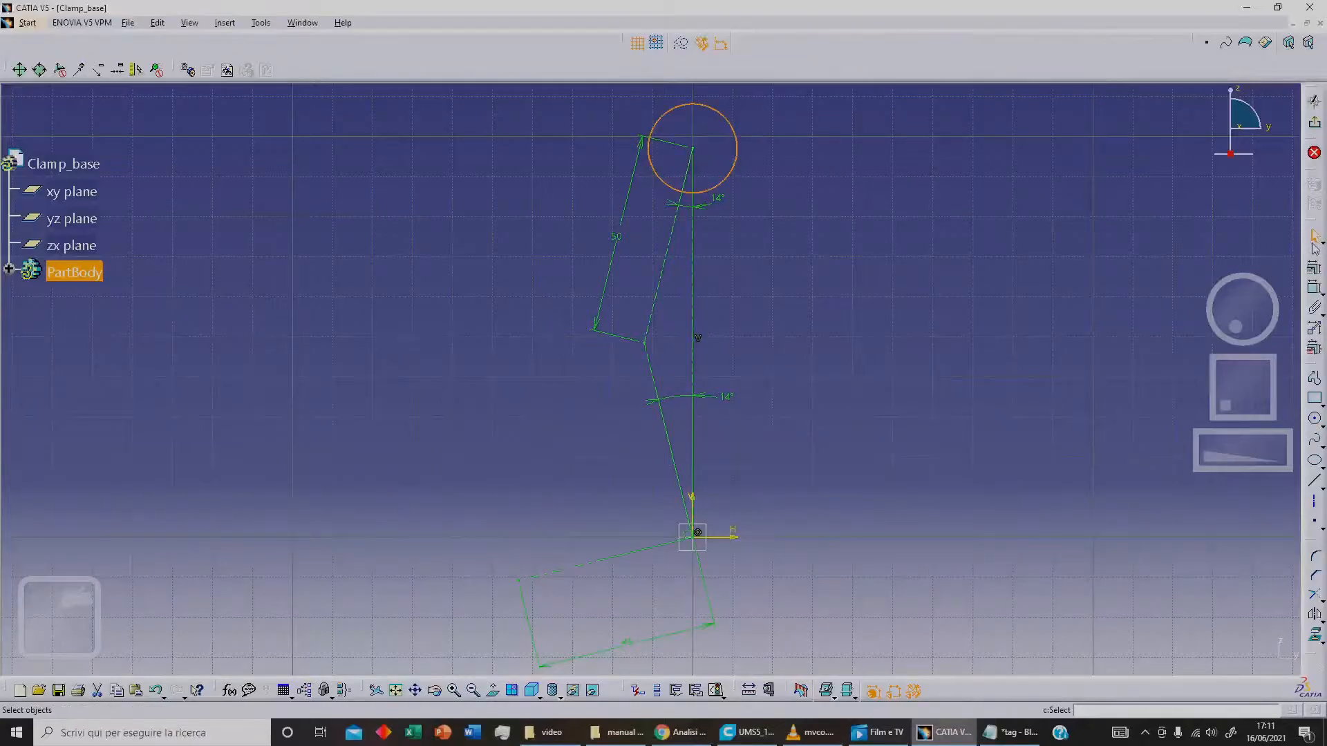
# - Dimension the diameter of the circle at the upper end of the vertical axis and set it to 20 mm
pyautogui.click(1314, 287)
pyautogui.click(736, 148)
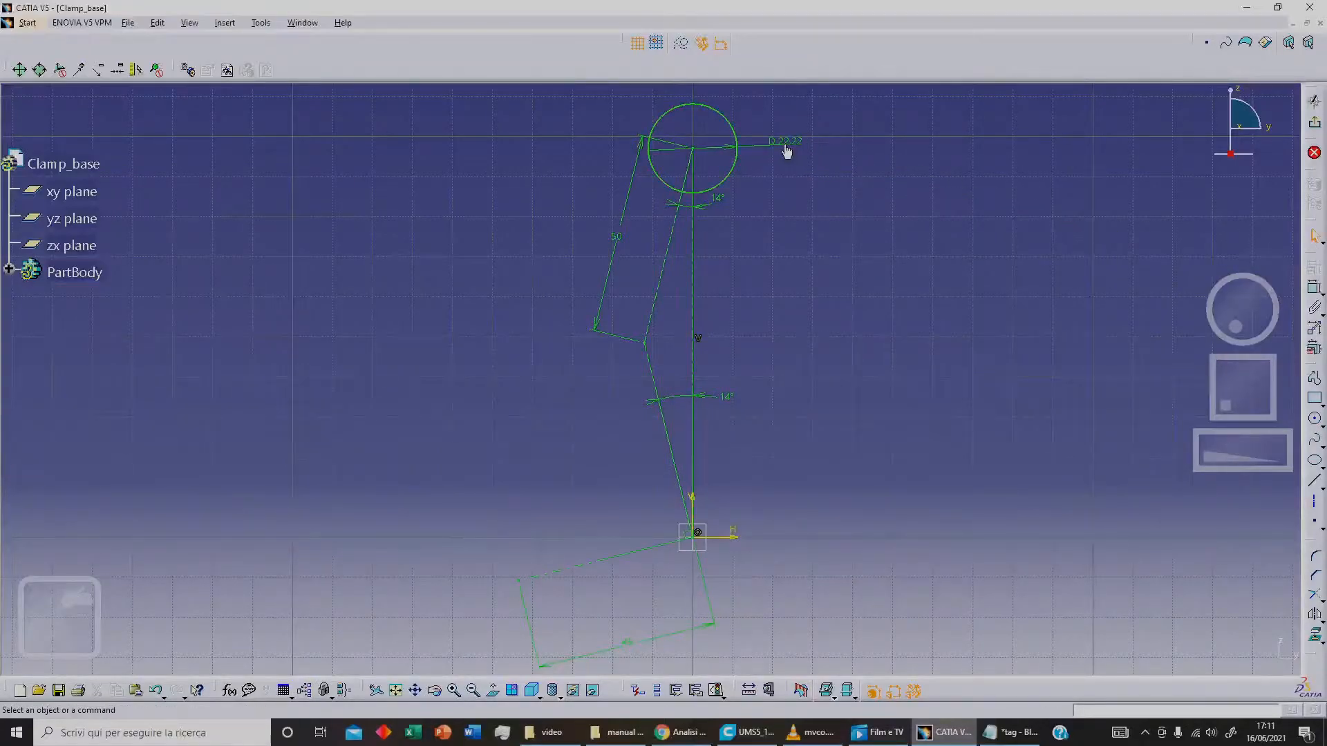
pyautogui.doubleClick(784, 140)
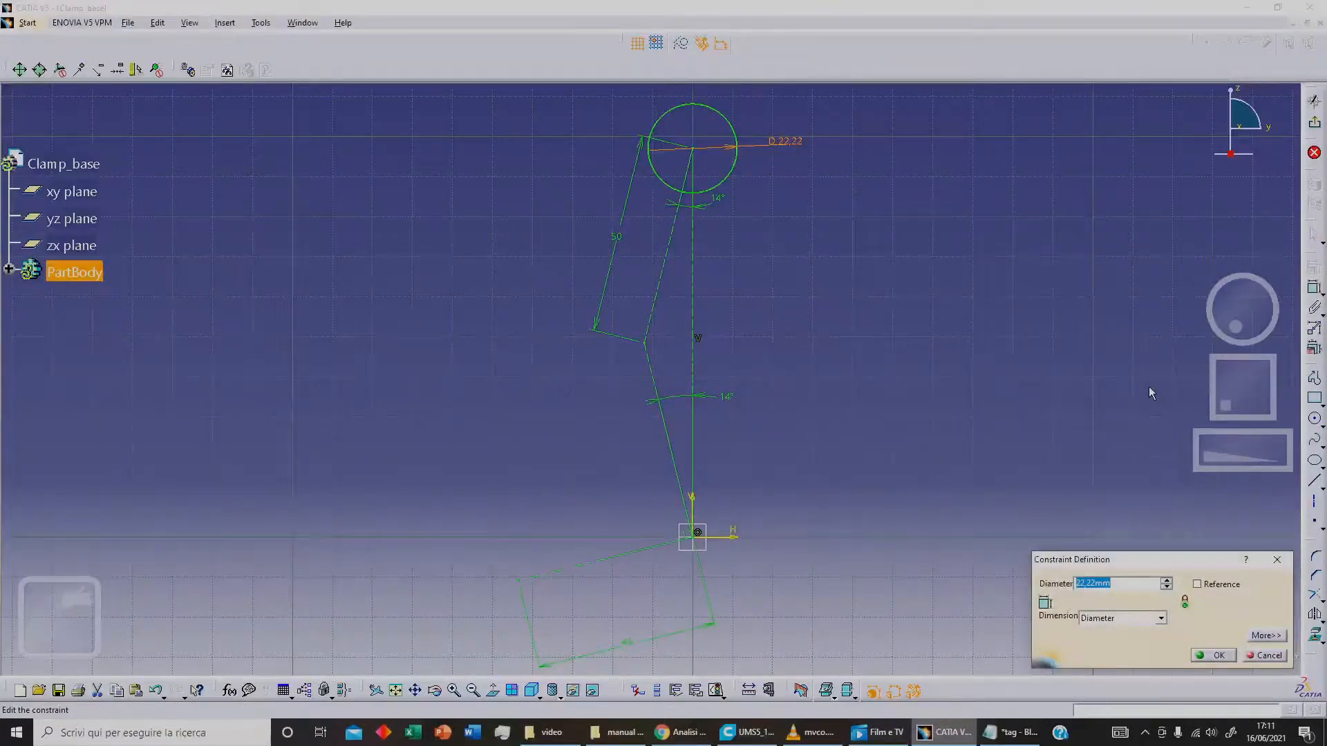
pyautogui.write('20')
pyautogui.press('Return')
# - Draw a circle centred on the junction of the two inclined axes and set its diameter to 26 mm
pyautogui.click(1315, 380)
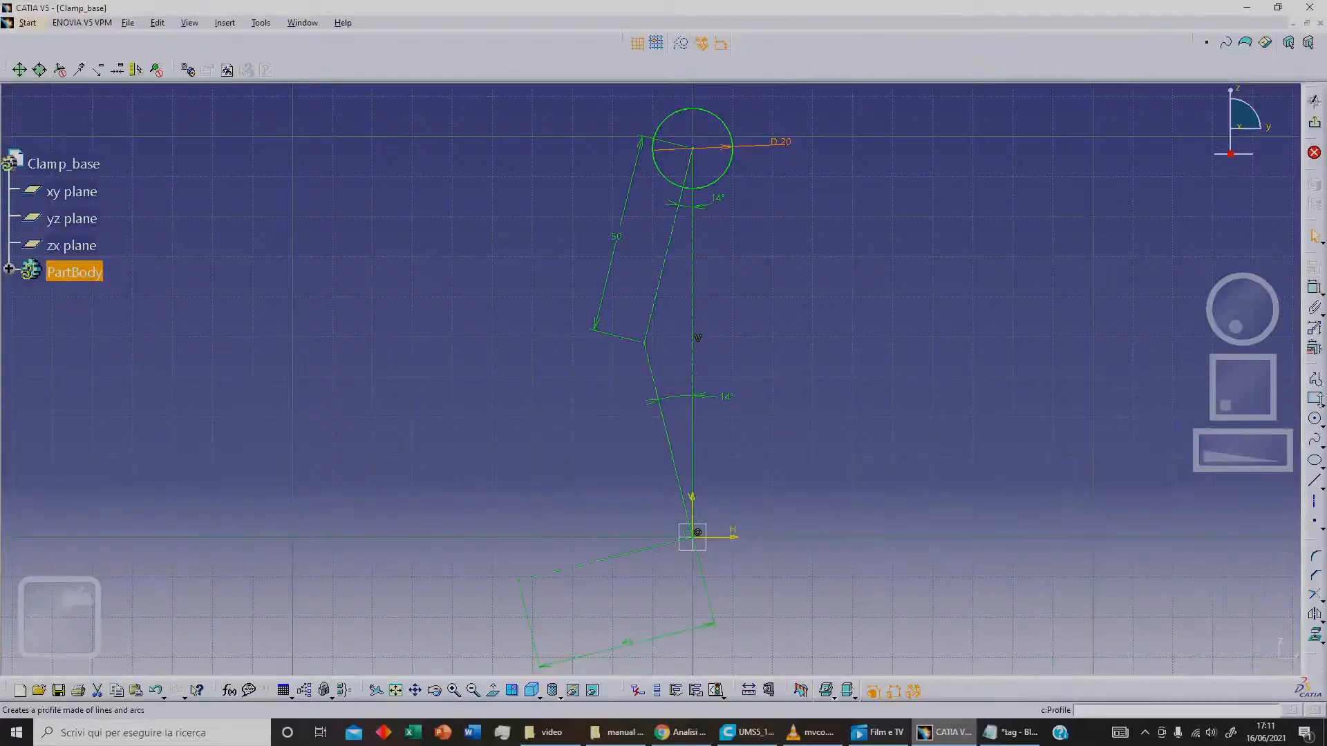
pyautogui.click(1314, 419)
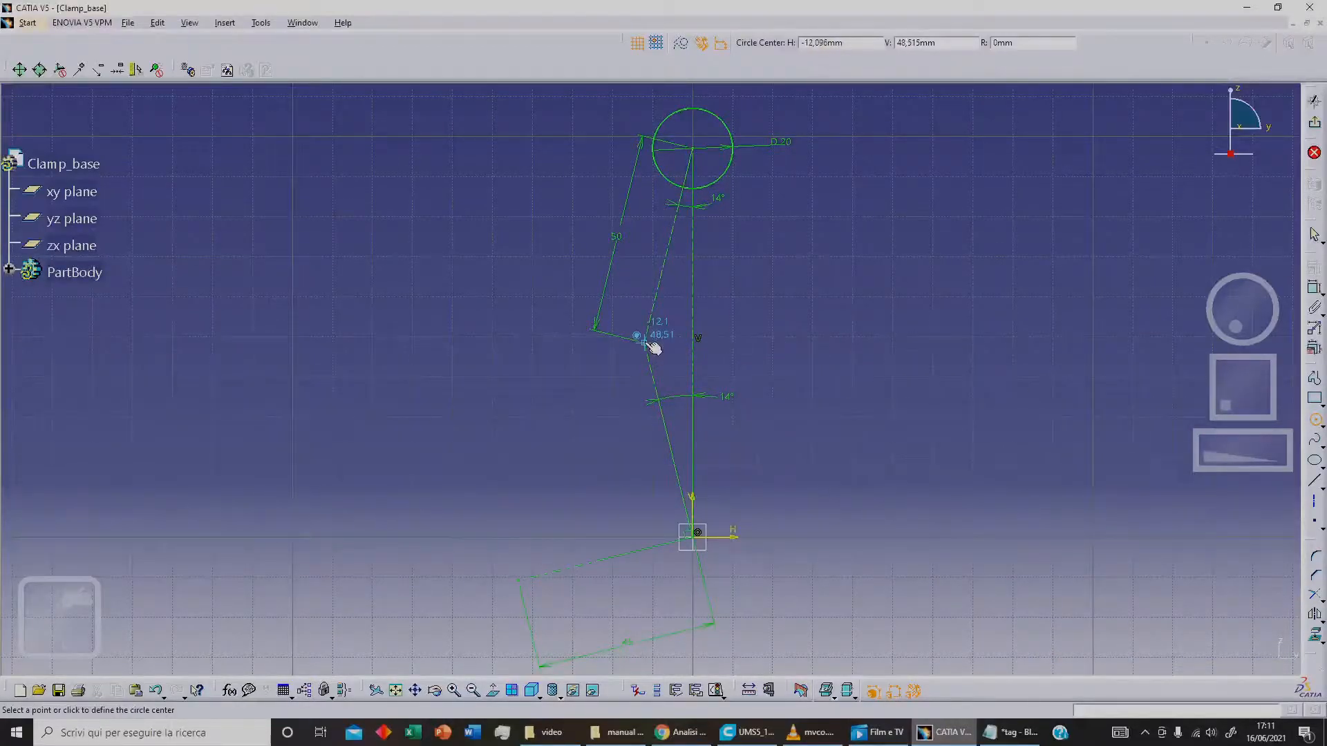
pyautogui.click(647, 344)
pyautogui.click(736, 350)
pyautogui.click(1315, 288)
pyautogui.click(795, 334)
pyautogui.doubleClick(803, 337)
pyautogui.write('26')
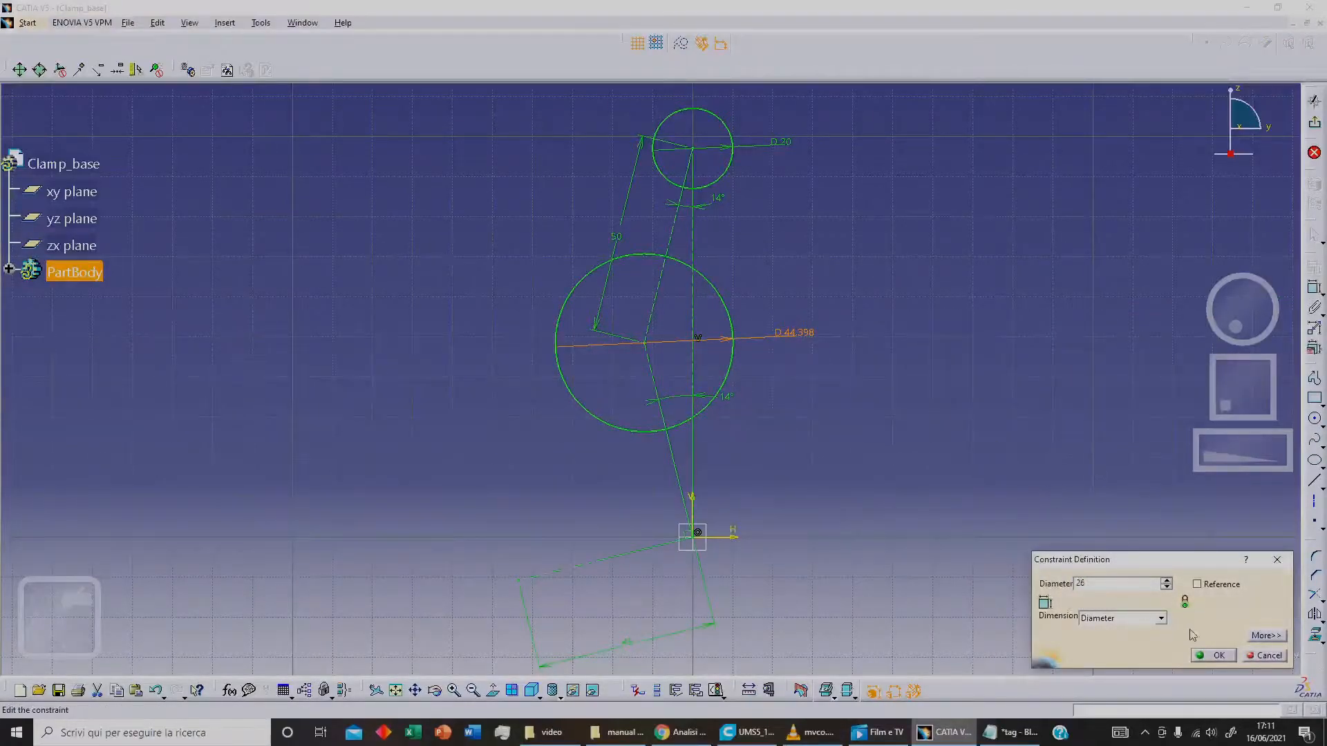
pyautogui.click(1214, 655)
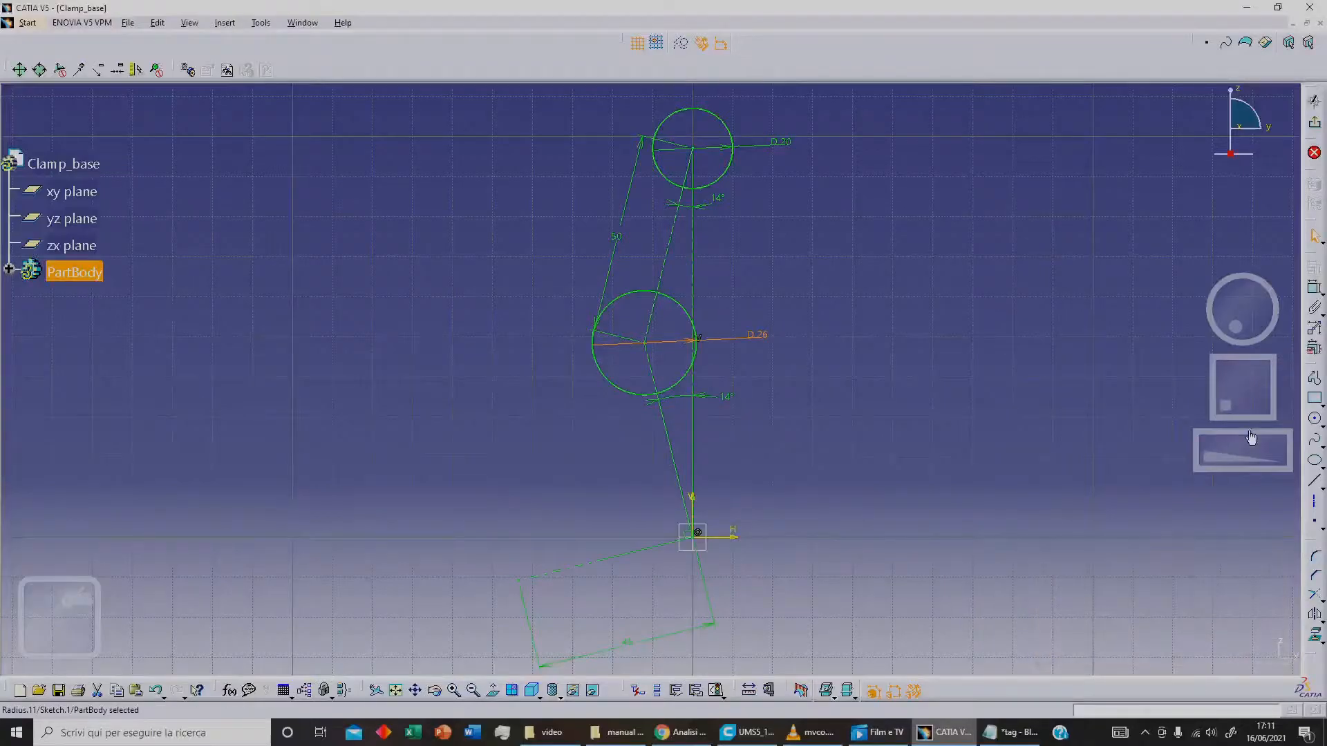
# - Draw a circle centred on the sketch origin and set its diameter to 16 mm
pyautogui.click(1315, 418)
pyautogui.click(694, 537)
pyautogui.click(734, 537)
pyautogui.click(1314, 289)
pyautogui.click(756, 507)
pyautogui.doubleClick(758, 508)
pyautogui.write('16')
pyautogui.click(1215, 656)
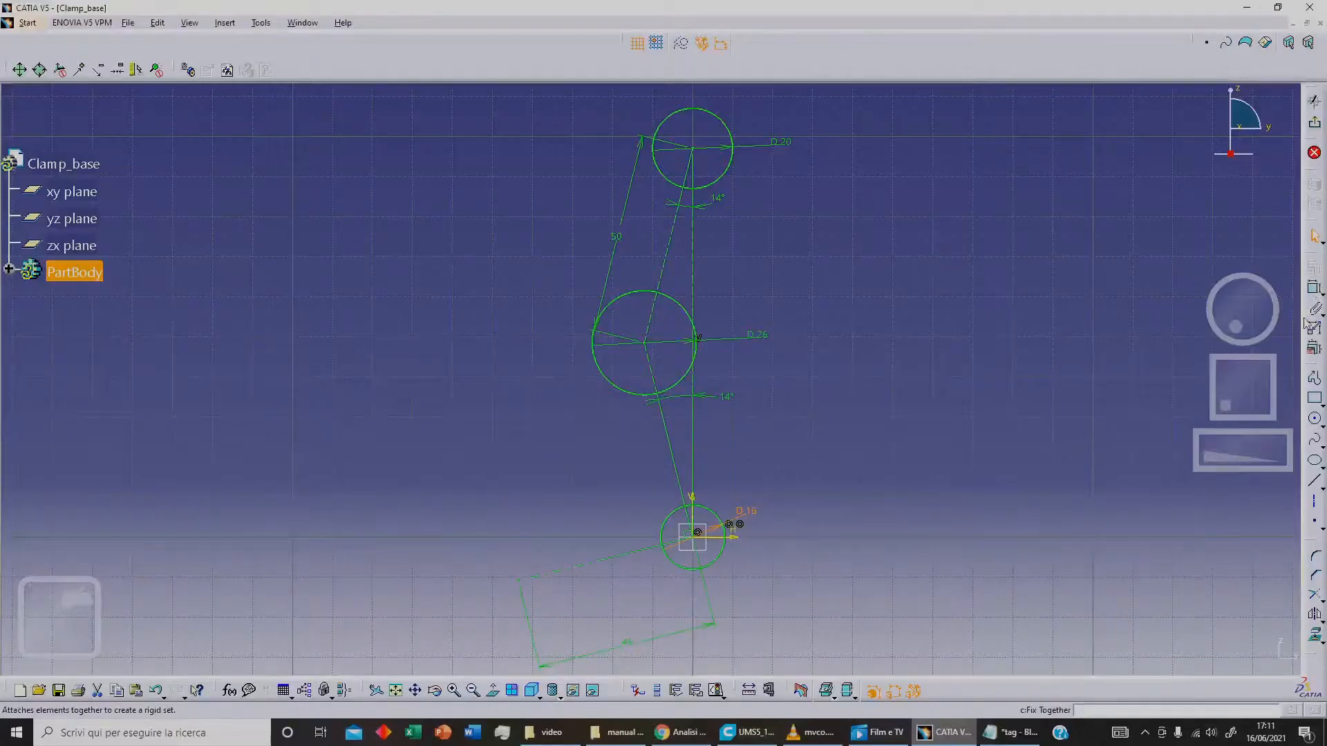
# - Draw a circle at the far end of the 45 mm axis and set its diameter to 16 mm
pyautogui.click(1316, 421)
pyautogui.click(518, 579)
pyautogui.click(527, 551)
pyautogui.click(1315, 289)
pyautogui.click(538, 488)
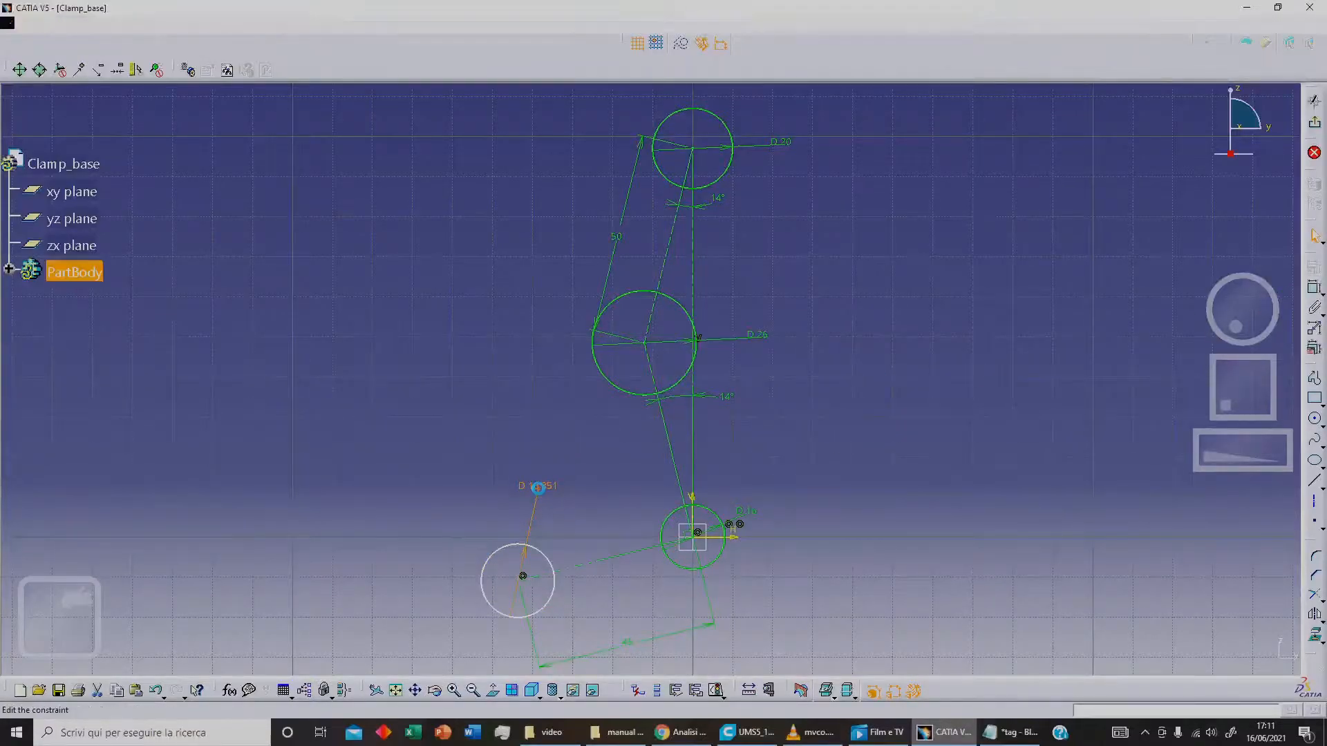
pyautogui.doubleClick(538, 488)
pyautogui.write('16')
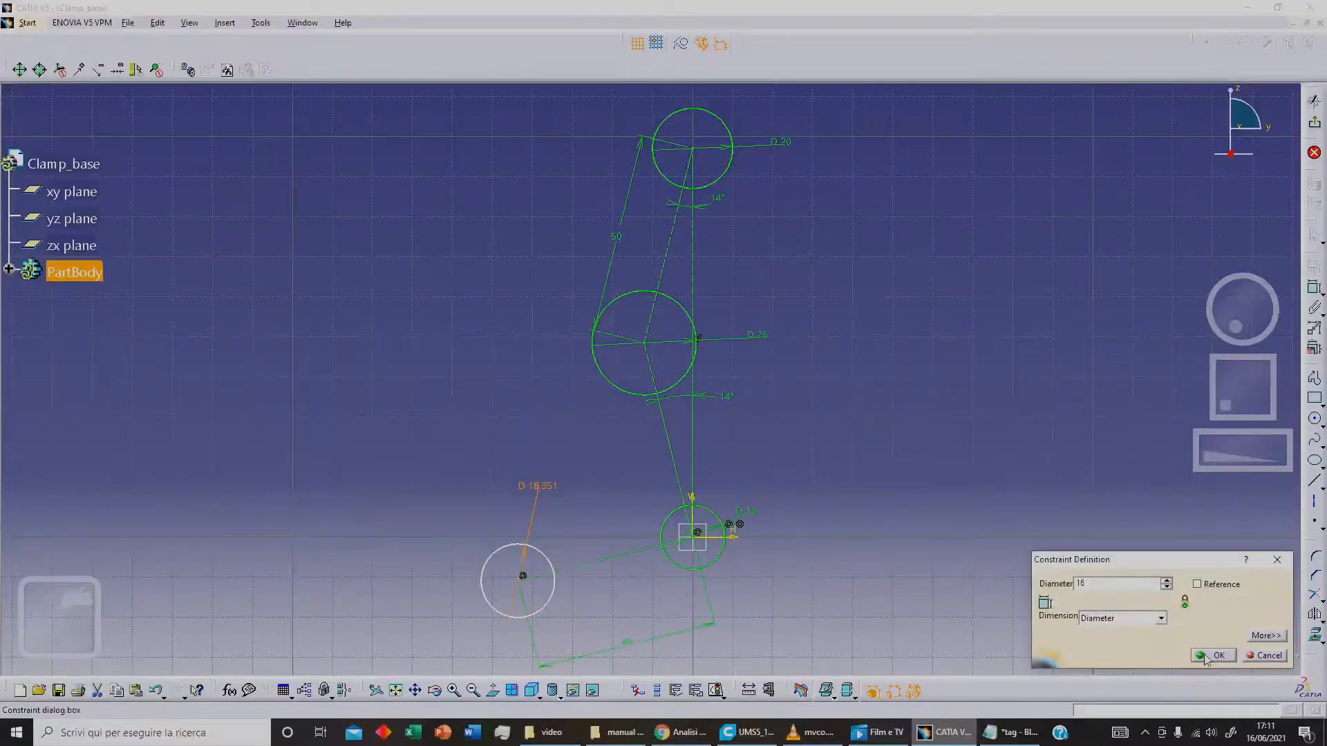
pyautogui.click(1214, 655)
# - Pull the lower-left circle off the axis and apply a coincidence constraint between its centre and the far endpoint of the 45 mm axis
pyautogui.moveTo(659, 582)
pyautogui.mouseDown(button='middle')
pyautogui.moveTo(675, 515)
pyautogui.moveTo(663, 456)
pyautogui.mouseUp(button='middle')
pyautogui.moveTo(623, 556); pyautogui.dragTo(693, 444, button='middle')
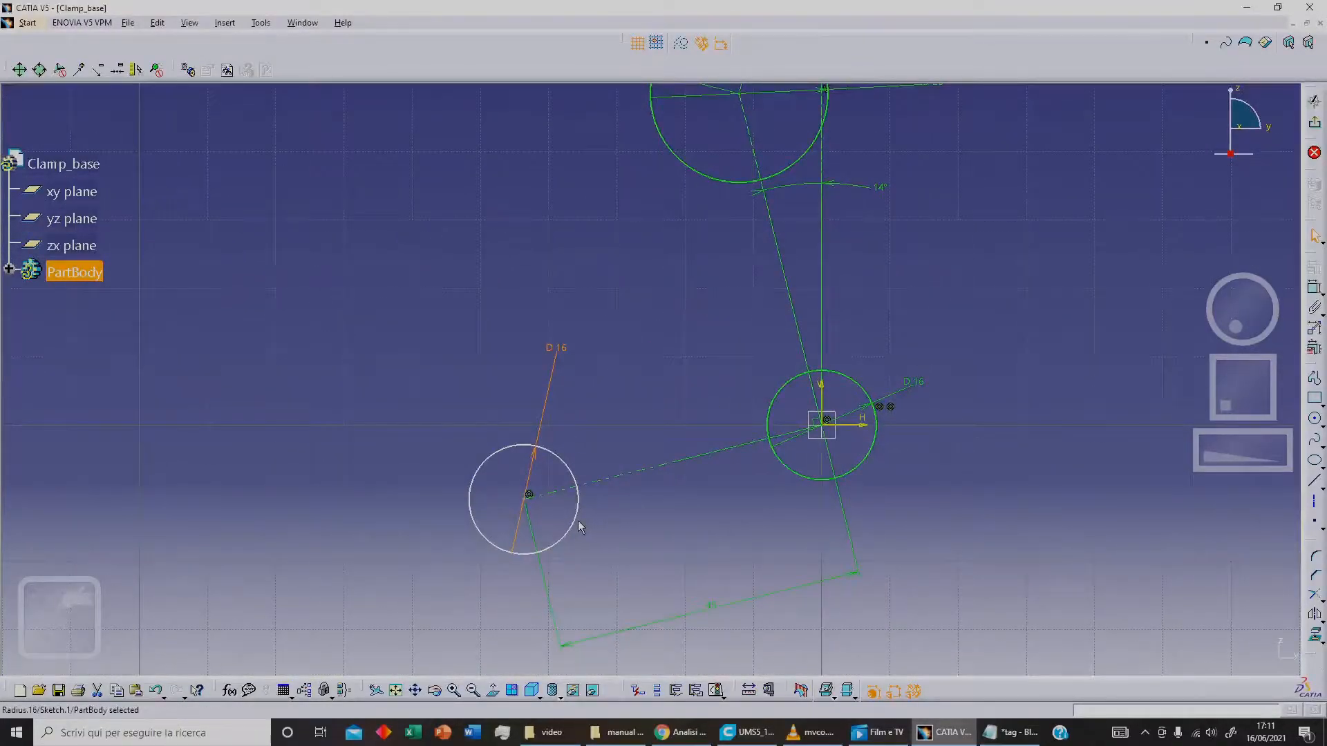
pyautogui.moveTo(578, 523); pyautogui.dragTo(558, 539)
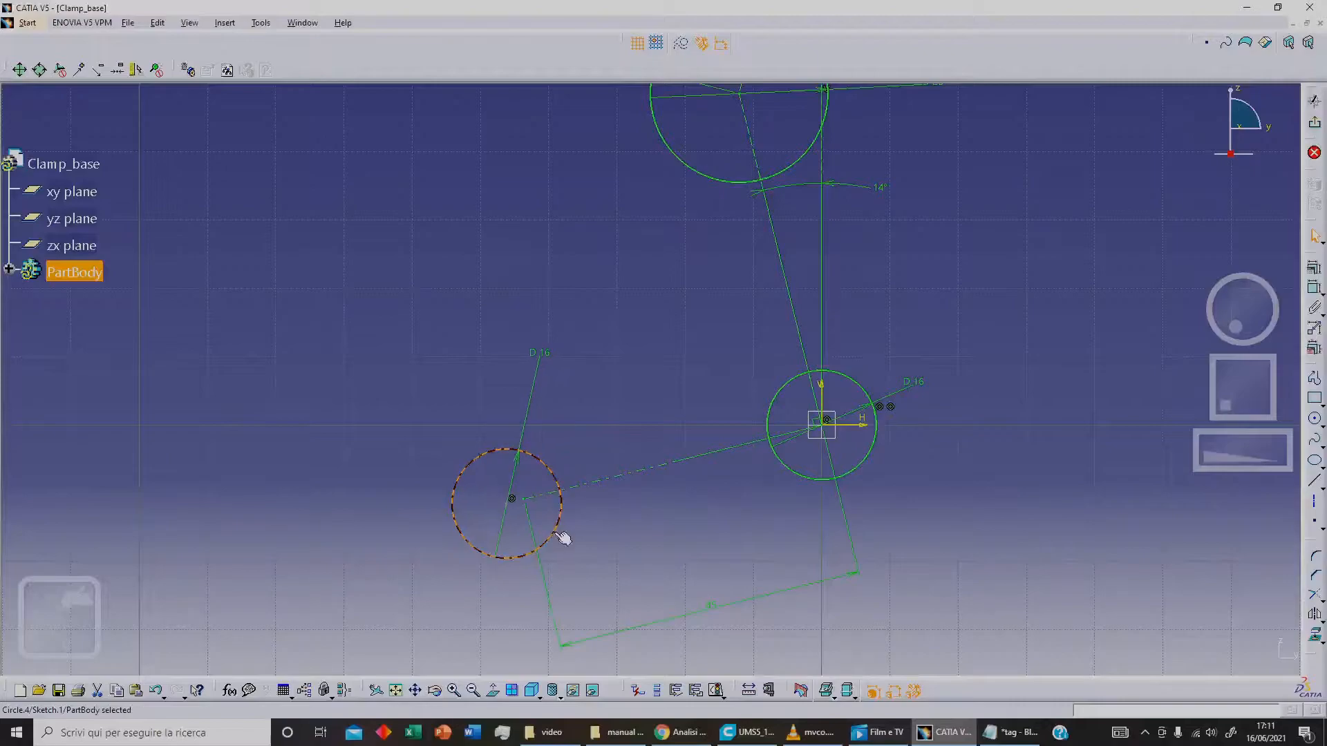
pyautogui.click(512, 502)
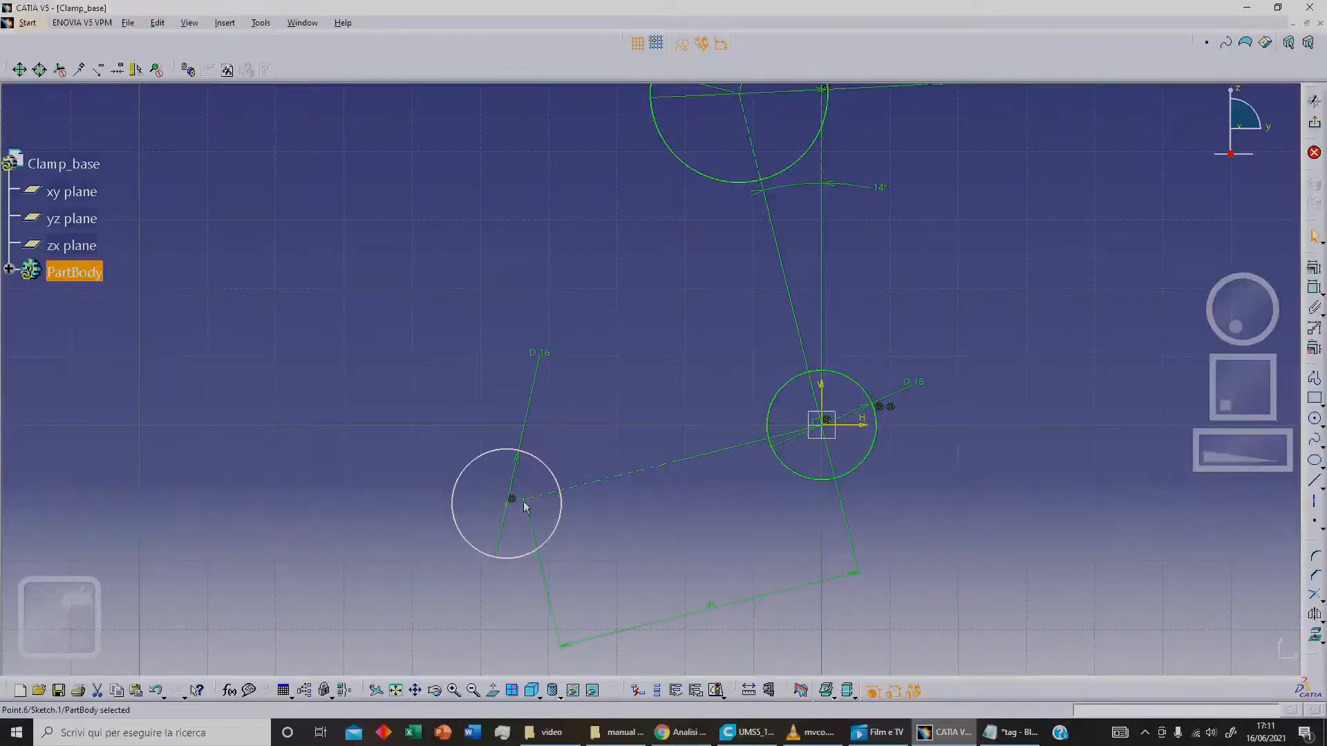
pyautogui.click(1315, 269)
pyautogui.click(1224, 522)
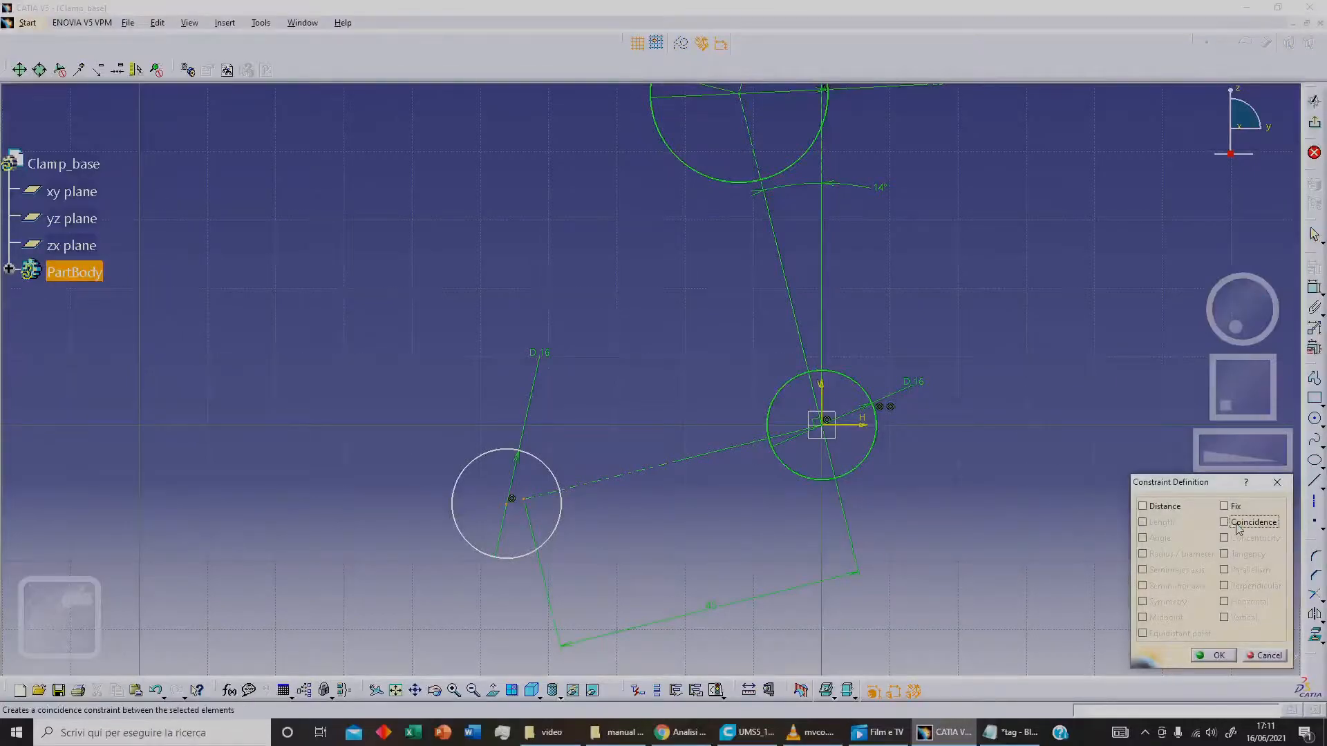
pyautogui.click(1215, 654)
# - Convert all four sketch circles to construction elements
pyautogui.moveTo(986, 210)
pyautogui.mouseDown(button='middle')
pyautogui.moveTo(987, 225)
pyautogui.moveTo(938, 247)
pyautogui.moveTo(896, 349)
pyautogui.mouseUp(button='middle')
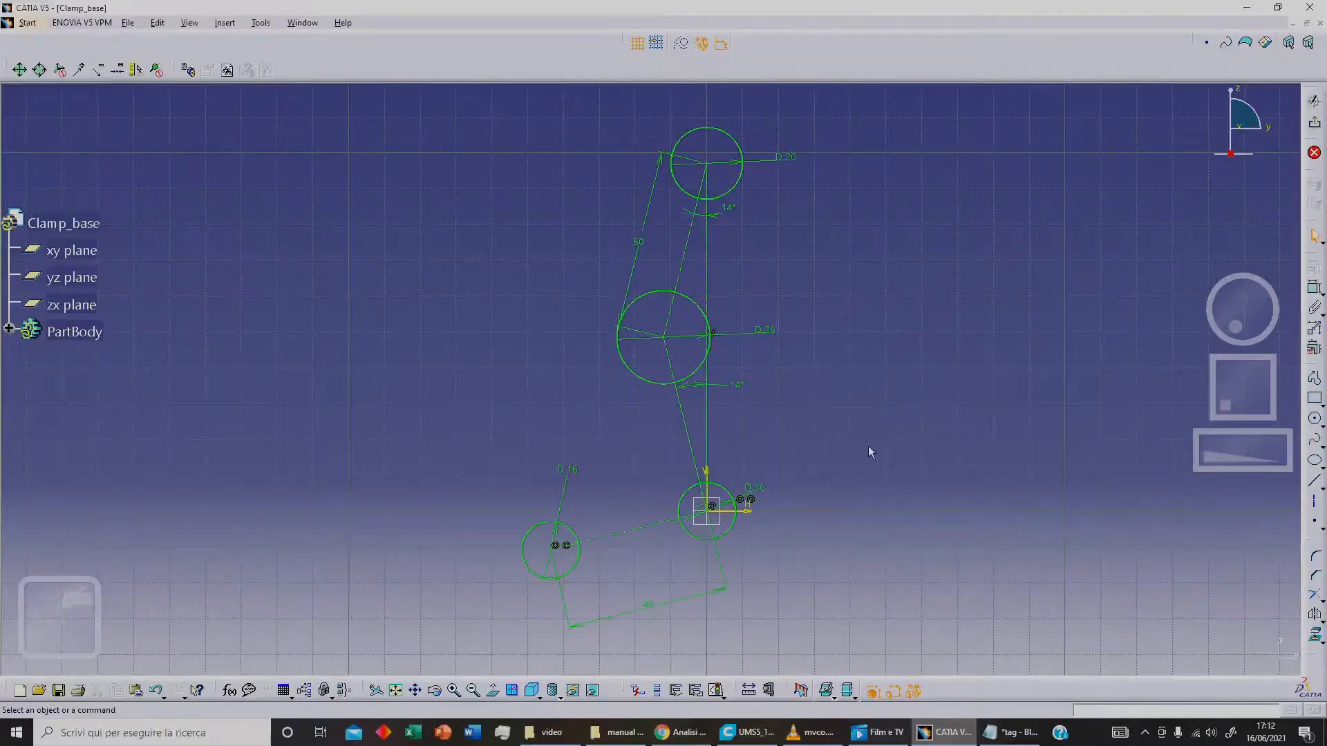
pyautogui.moveTo(832, 406); pyautogui.dragTo(861, 405, button='middle')
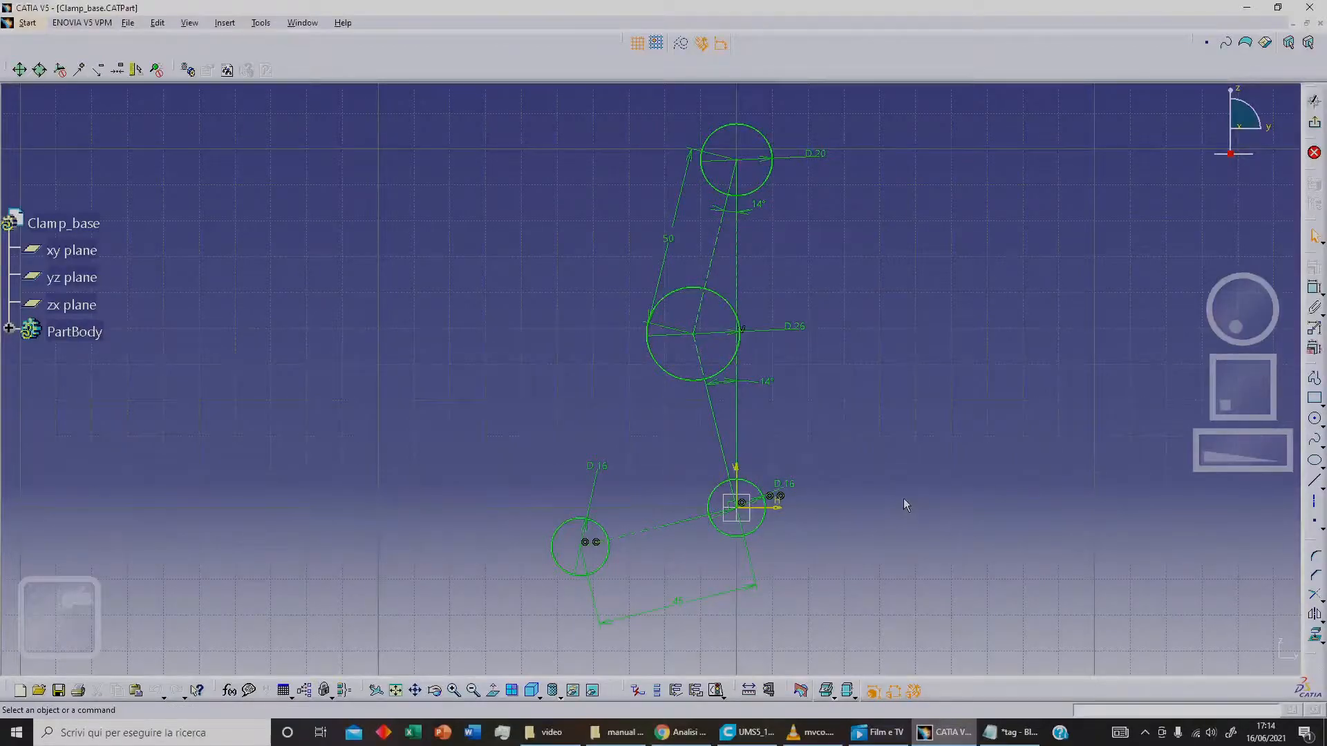
pyautogui.click(766, 184)
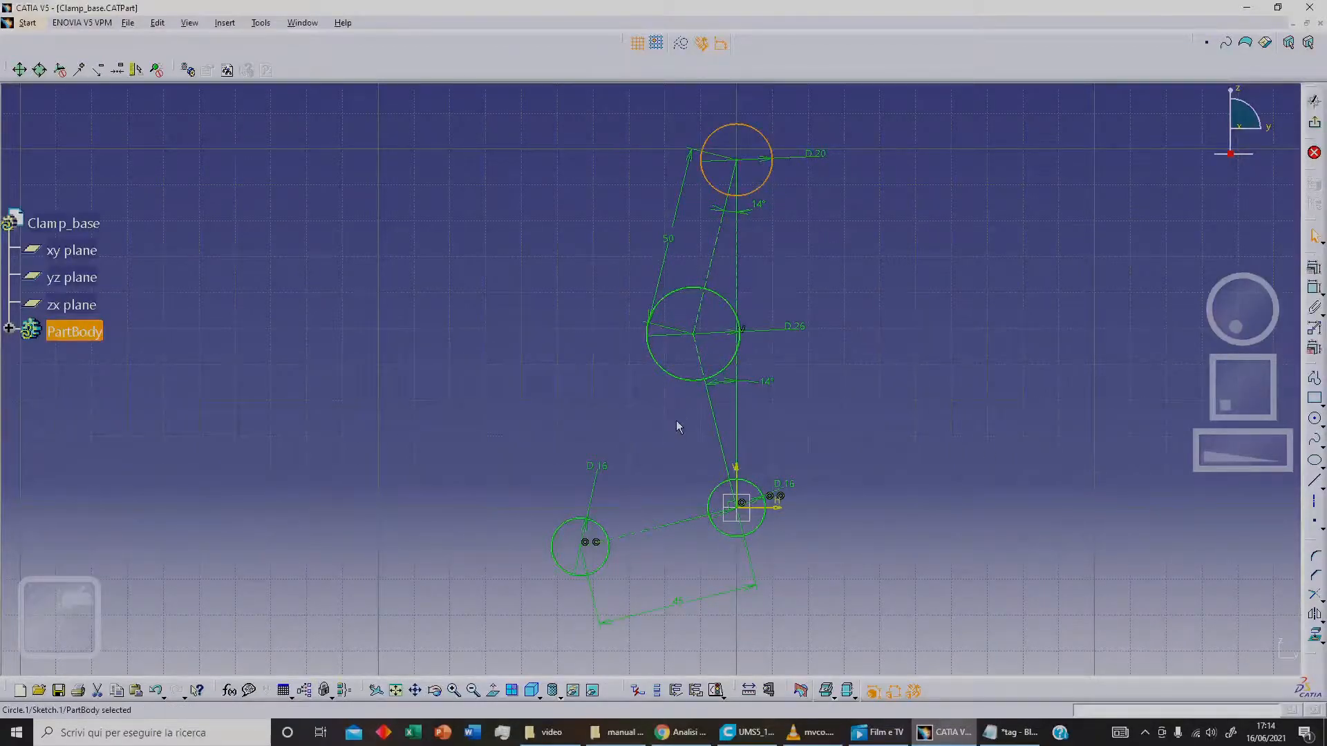
pyautogui.click(698, 382)
pyautogui.keyDown('ctrl'); pyautogui.click(714, 528); pyautogui.keyUp('ctrl')
pyautogui.keyDown('ctrl'); pyautogui.click(553, 544); pyautogui.keyUp('ctrl')
pyautogui.click(683, 44)
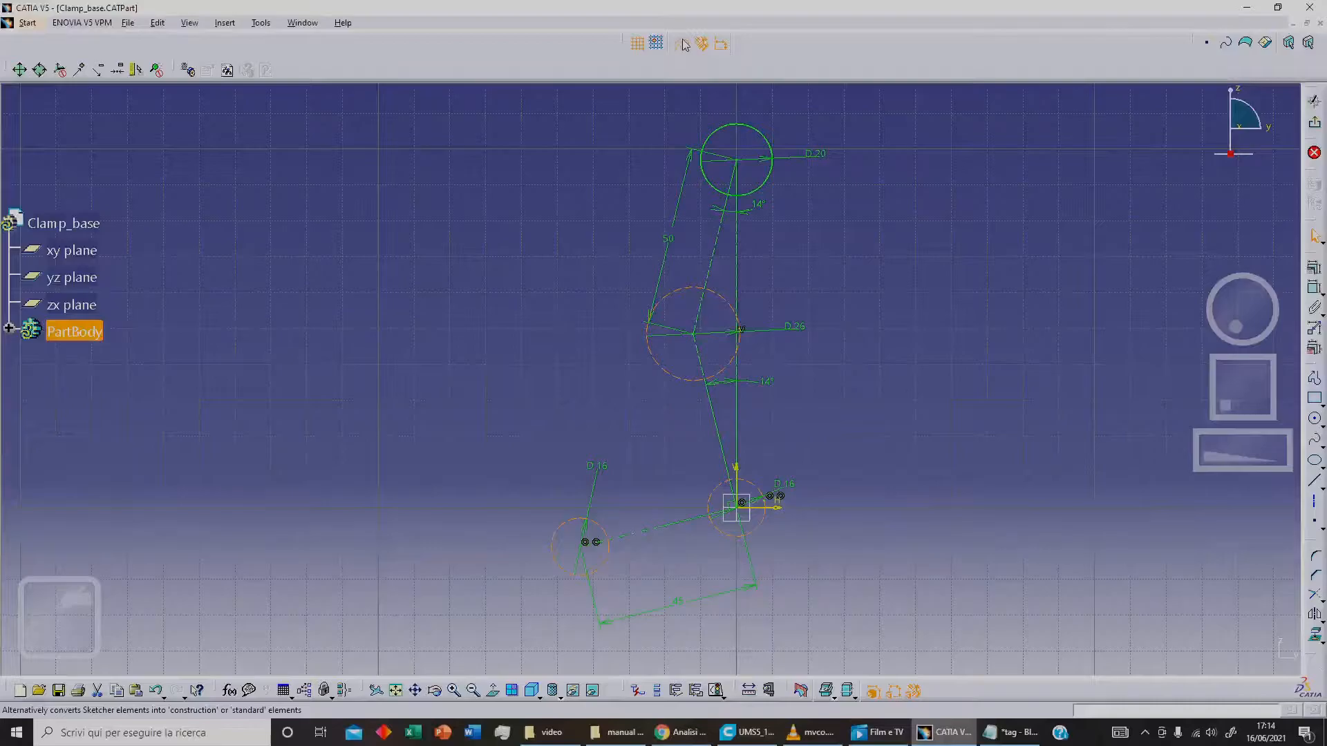
pyautogui.click(756, 176)
pyautogui.click(683, 46)
pyautogui.click(910, 324)
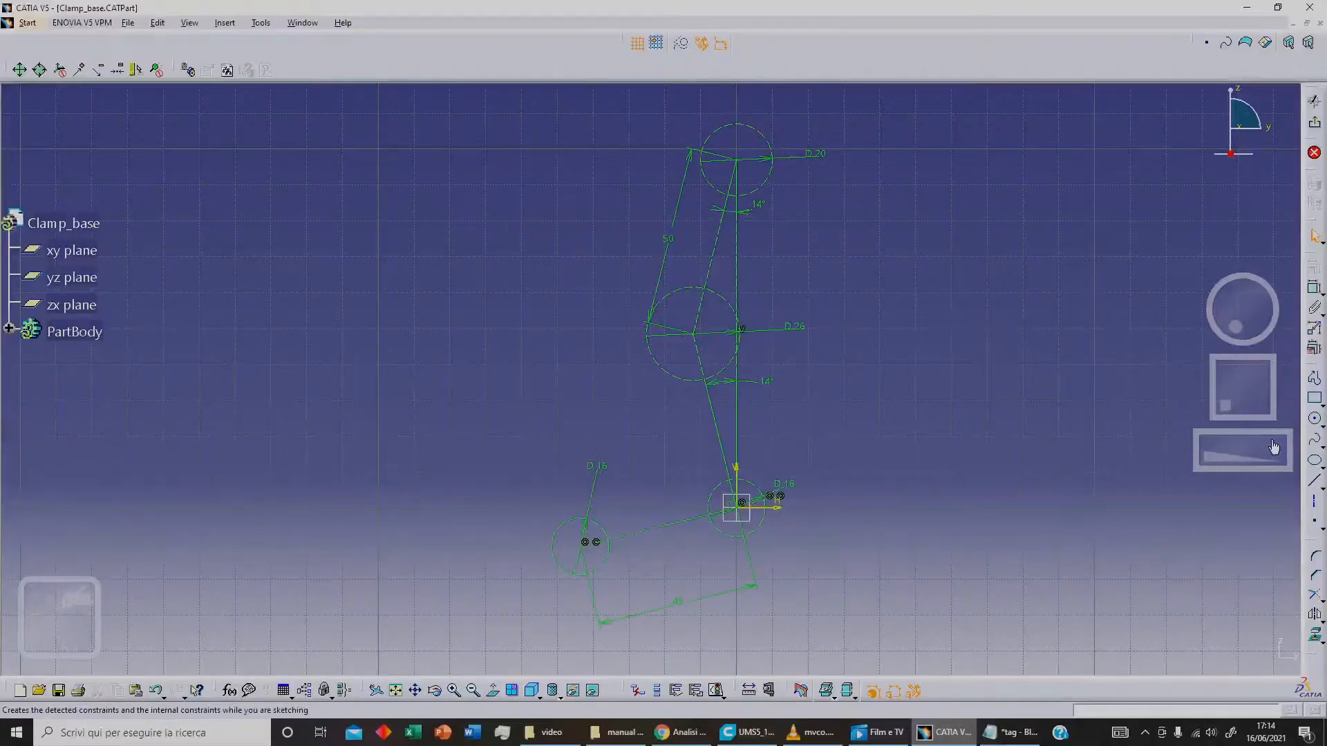
# - Draw two bi-tangent lines, one on each side, joining the 20 mm and 26 mm circles
pyautogui.click(1320, 490)
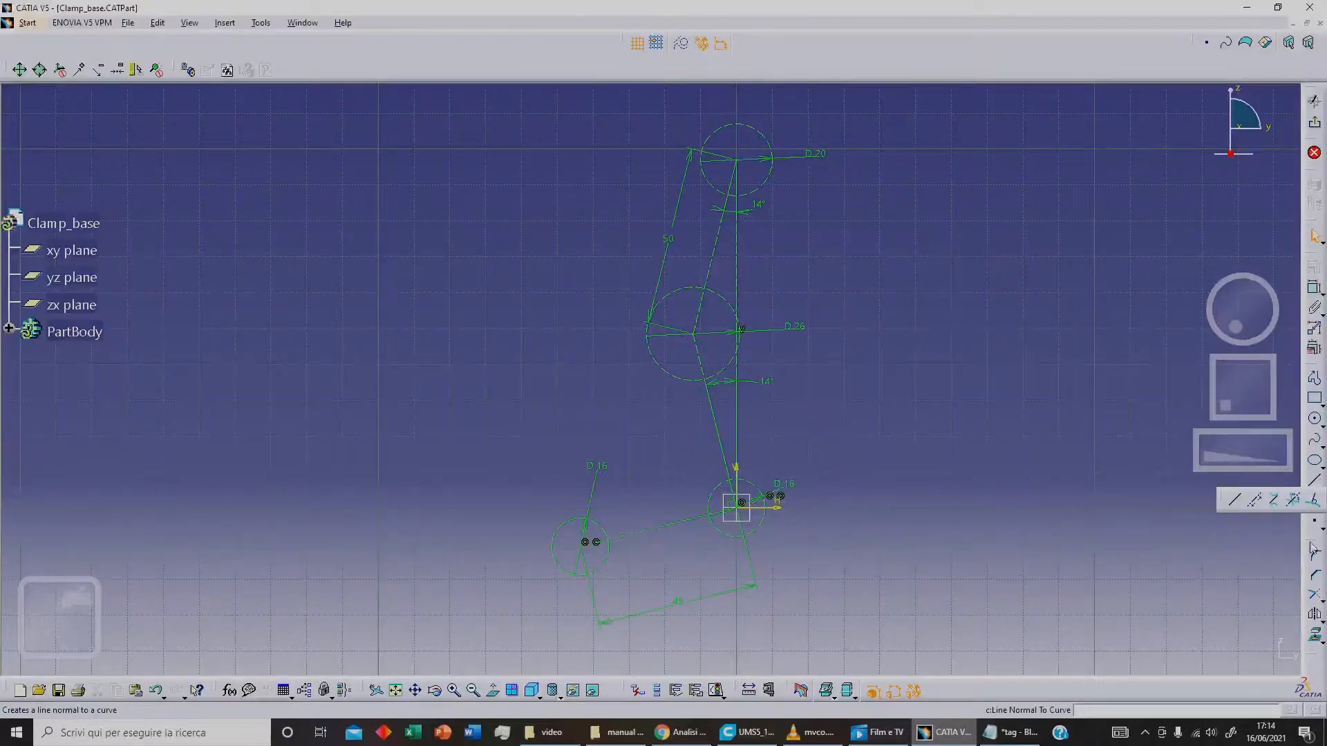
pyautogui.click(1277, 502)
pyautogui.click(774, 183)
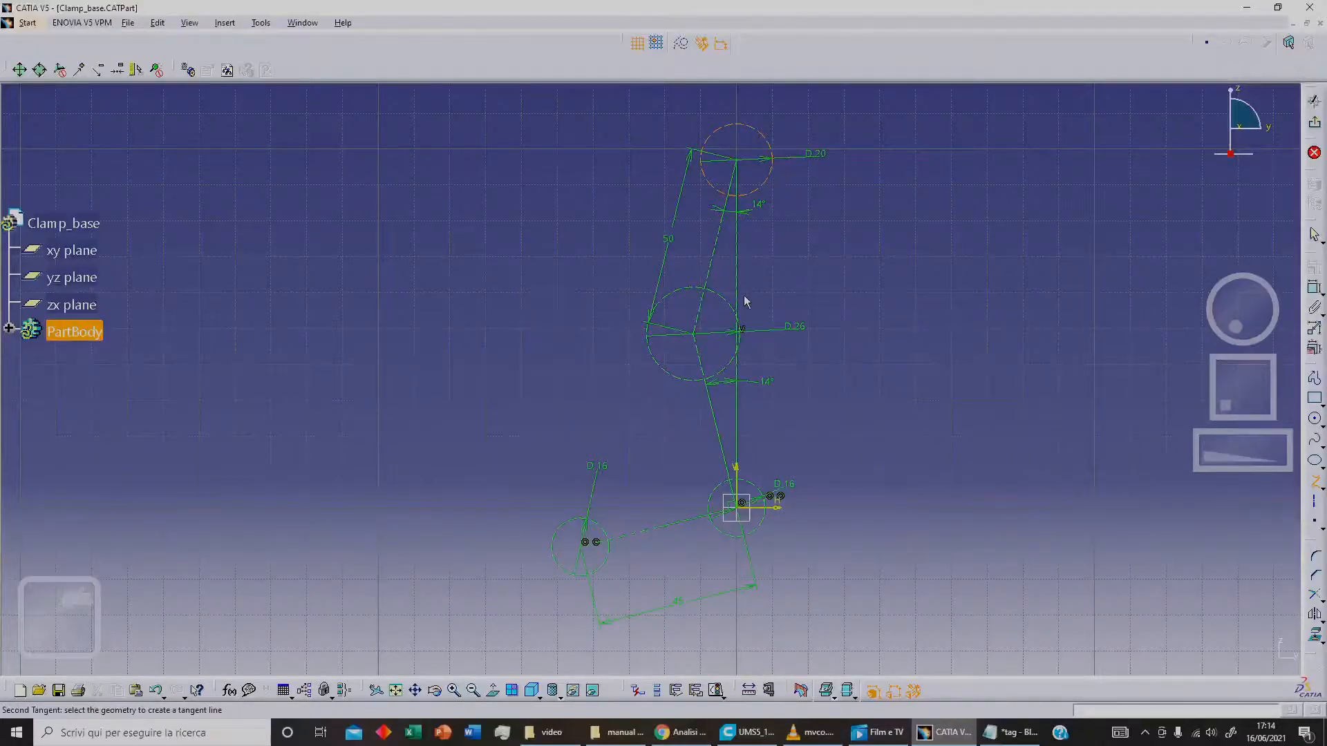
pyautogui.click(739, 324)
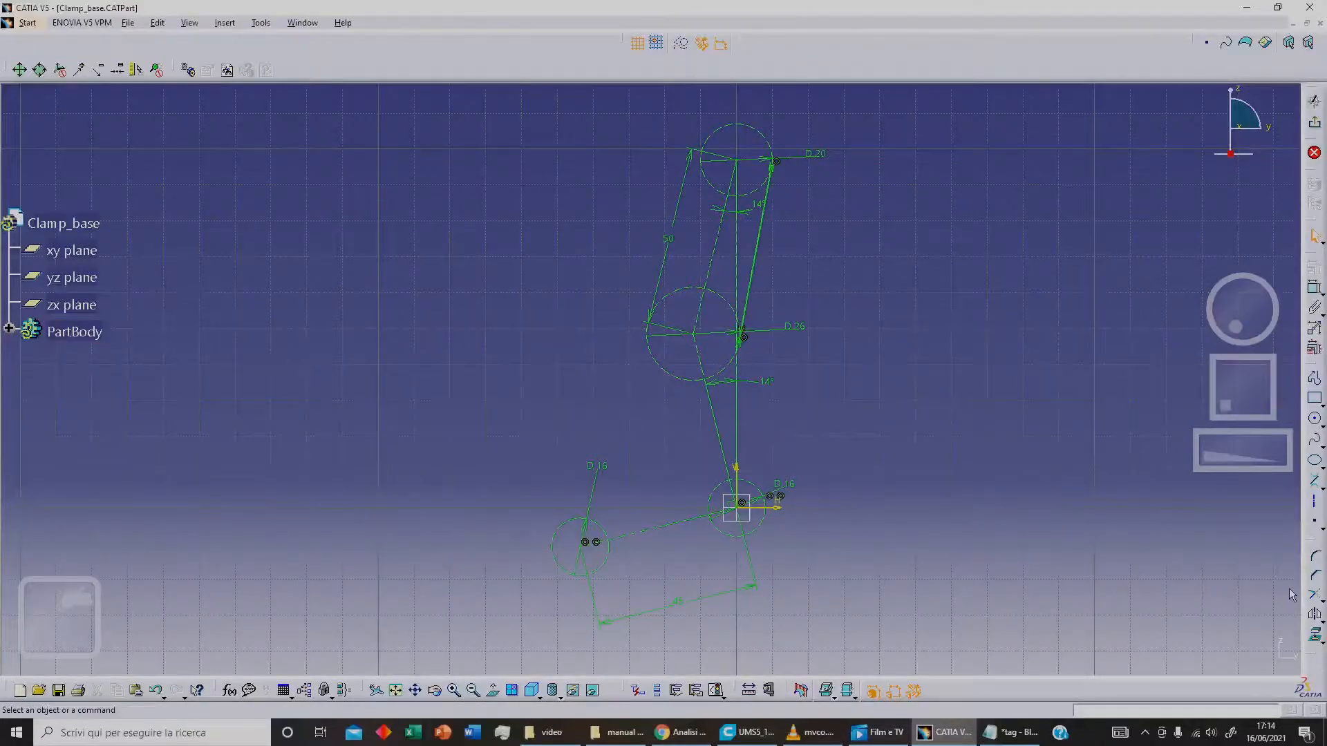
pyautogui.click(1310, 520)
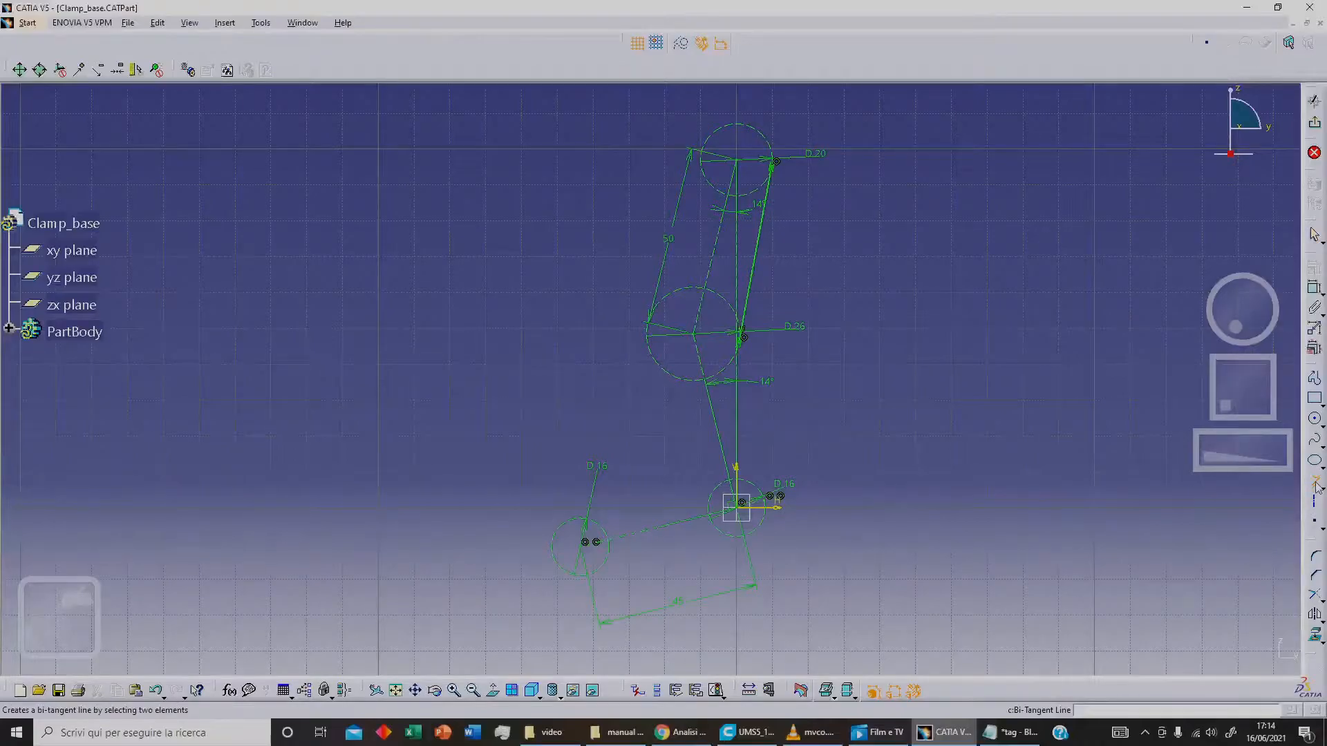
pyautogui.click(719, 143)
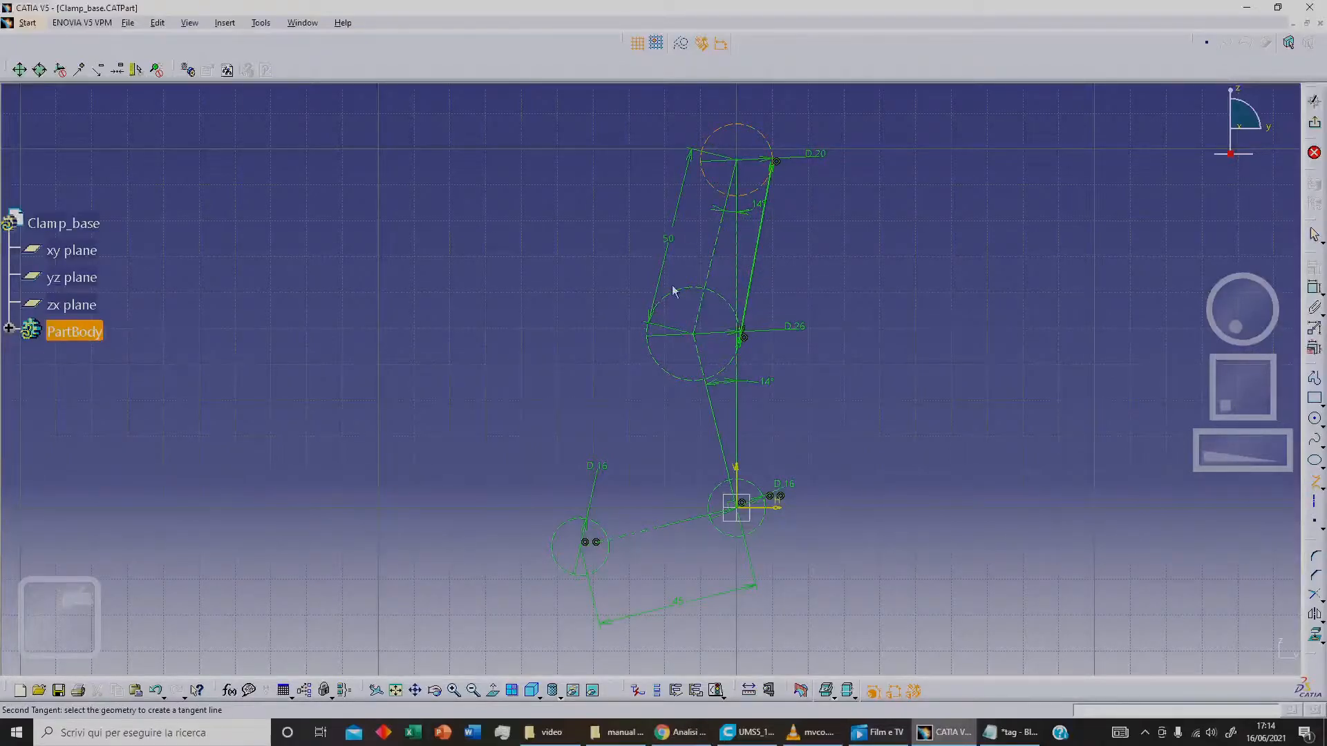
pyautogui.click(662, 363)
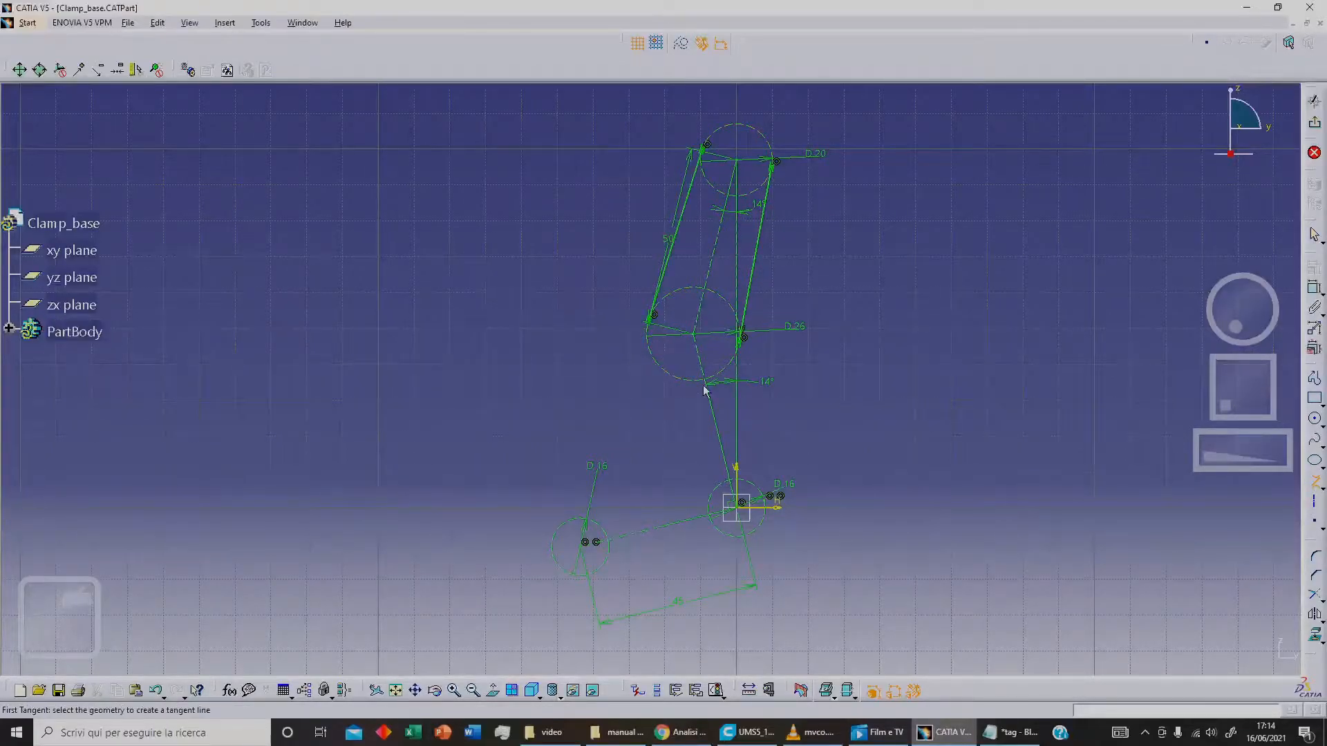
# - Draw bi-tangent lines on both sides between the 26 mm circle and the 16 mm circle at the origin
pyautogui.click(773, 519)
pyautogui.click(674, 377)
pyautogui.click(719, 496)
# - Draw the upper and lower bi-tangent lines between the two 16 mm circles
pyautogui.click(587, 524)
pyautogui.click(722, 492)
pyautogui.click(595, 571)
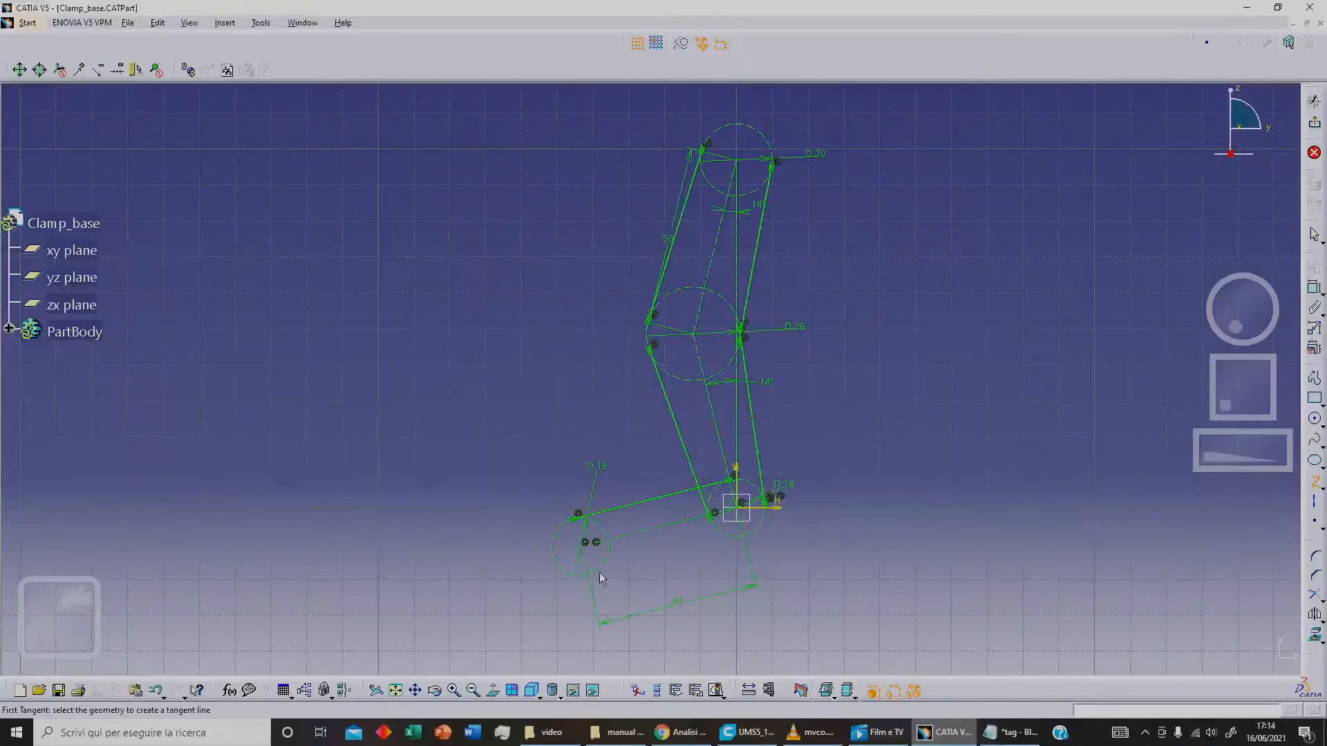
pyautogui.click(752, 531)
# - Quick Trim the overlapping ends of the two right-hand tangent lines where they cross beside the 26 mm circle
pyautogui.click(1316, 598)
pyautogui.click(1323, 599)
pyautogui.click(1271, 608)
pyautogui.moveTo(827, 380)
pyautogui.mouseDown(button='middle')
pyautogui.moveTo(806, 284)
pyautogui.moveTo(819, 214)
pyautogui.mouseUp(button='middle')
pyautogui.moveTo(892, 268); pyautogui.dragTo(583, 460, button='middle')
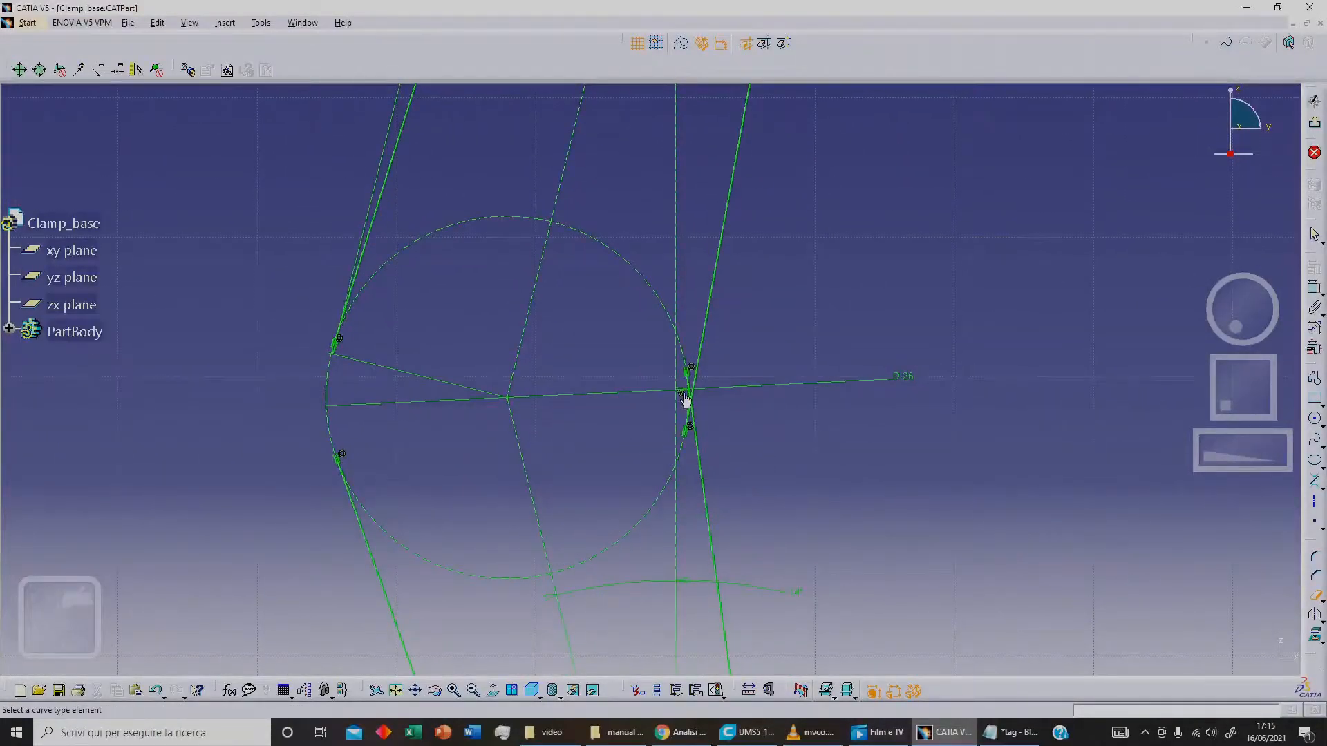
pyautogui.click(693, 389)
pyautogui.click(689, 419)
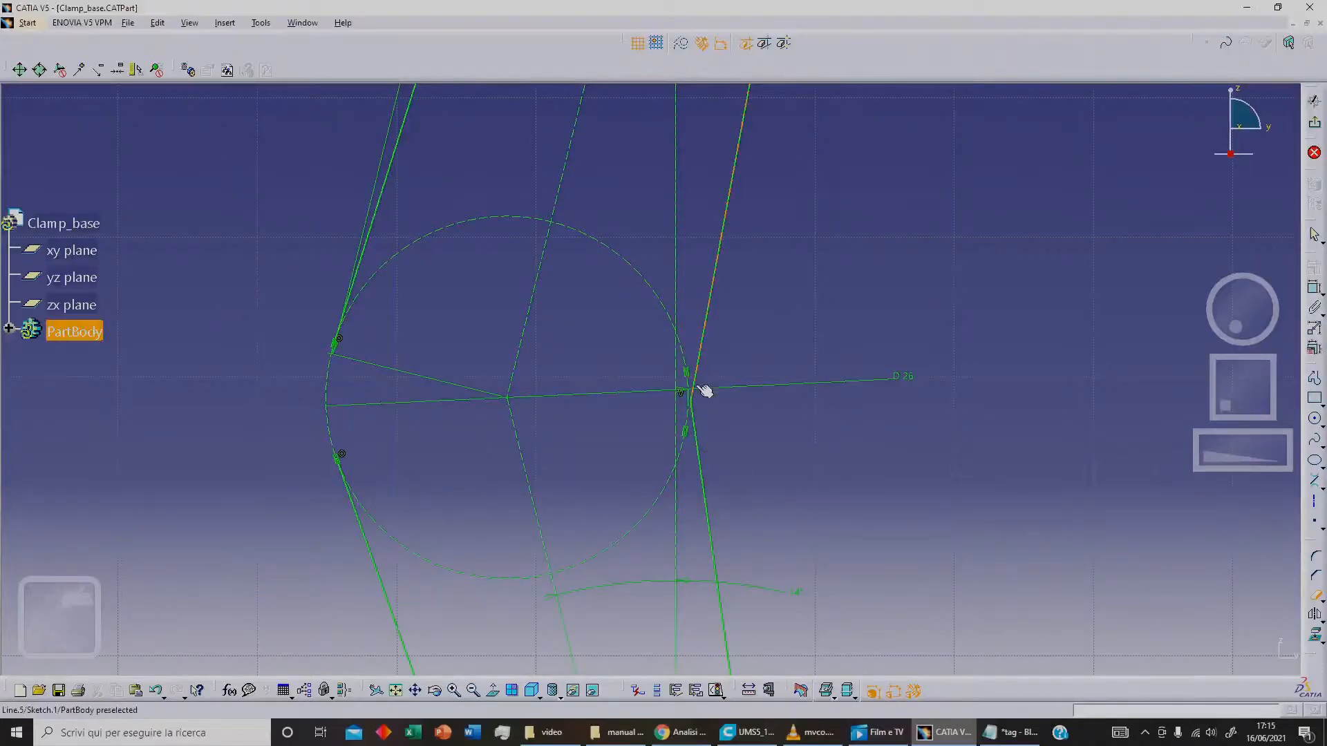
# - Quick Trim the overhanging ends of the lower-left tangent line and the upper tangent line where they cross near the origin circle
pyautogui.moveTo(684, 372); pyautogui.dragTo(694, 443, button='middle')
pyautogui.moveTo(707, 504); pyautogui.dragTo(736, 228, button='middle')
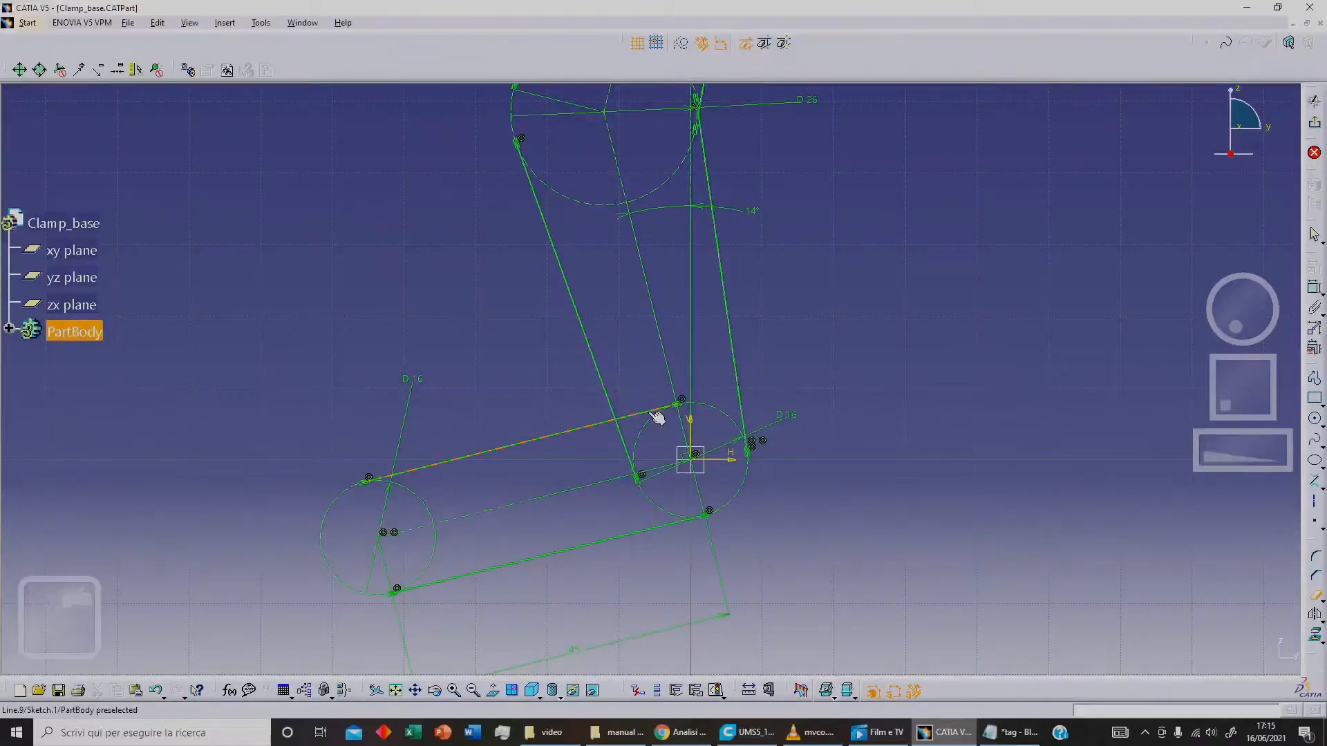
pyautogui.click(634, 450)
pyautogui.moveTo(822, 298)
pyautogui.keyDown('ctrl'); pyautogui.mouseDown(button='middle')
pyautogui.moveTo(799, 363)
pyautogui.moveTo(806, 377)
pyautogui.mouseUp(button='middle'); pyautogui.keyUp('ctrl')
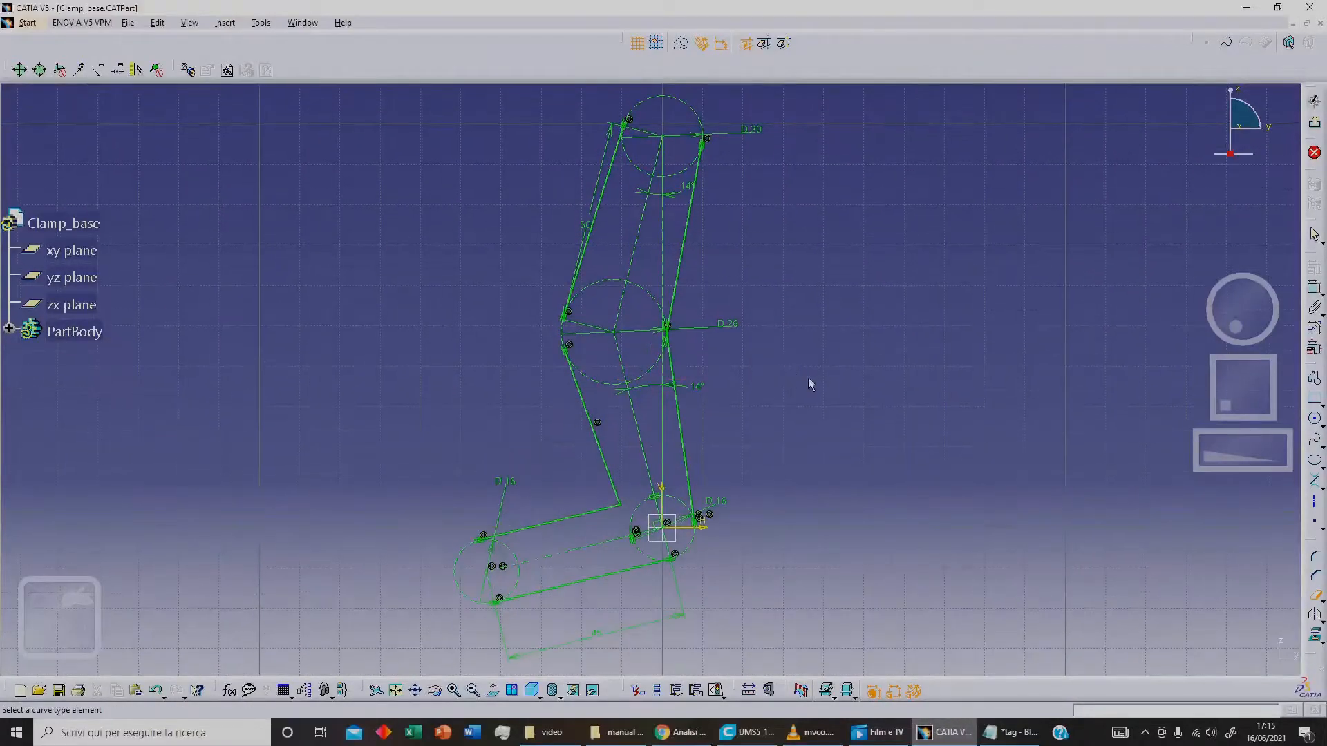
# - Draw a 10 mm radius arc over the top circle, centred on it, from the left tangent line's endpoint to the right tangent line's endpoint
pyautogui.moveTo(910, 255)
pyautogui.mouseDown(button='middle')
pyautogui.moveTo(933, 383)
pyautogui.moveTo(914, 316)
pyautogui.moveTo(927, 287)
pyautogui.moveTo(908, 423)
pyautogui.mouseUp(button='middle')
pyautogui.scroll(1, 914, 315)
pyautogui.click(1312, 446)
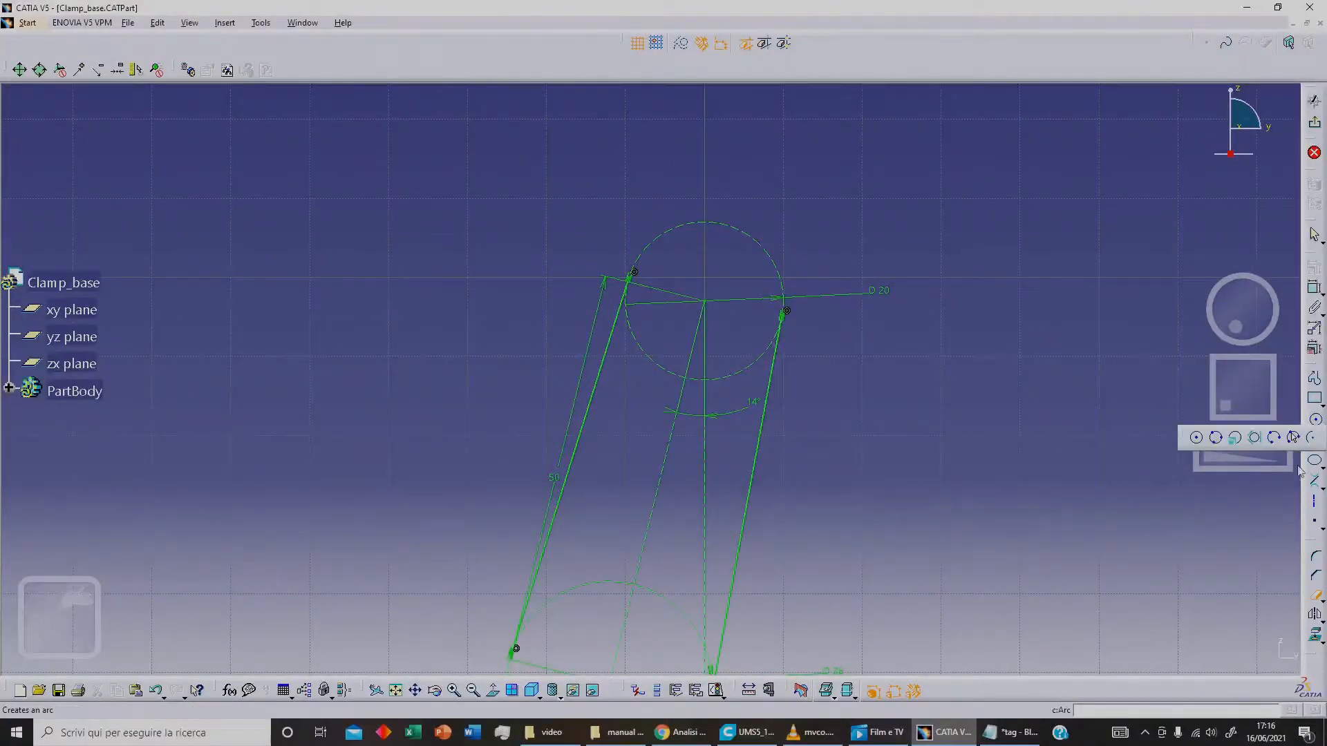
pyautogui.click(1313, 439)
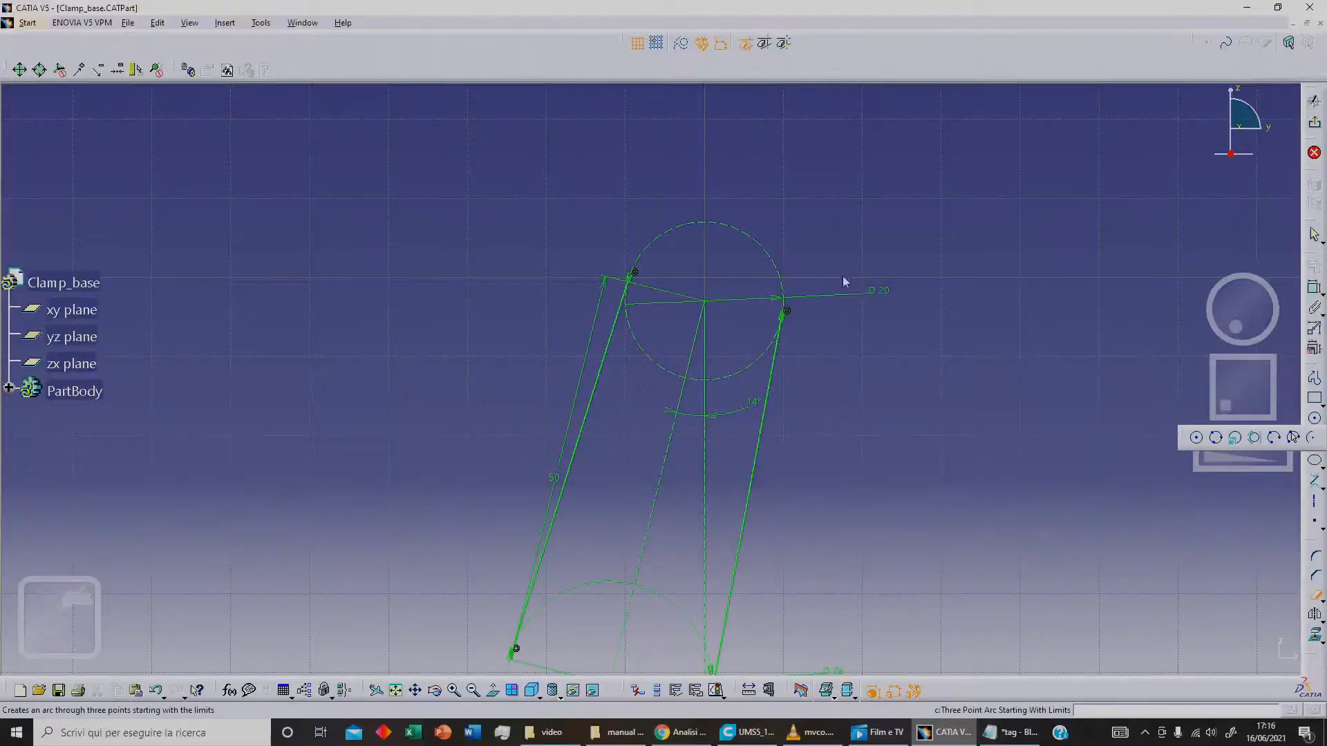
pyautogui.click(704, 303)
pyautogui.moveTo(715, 254)
pyautogui.mouseDown(button='middle')
pyautogui.moveTo(645, 323)
pyautogui.moveTo(648, 280)
pyautogui.mouseUp(button='middle')
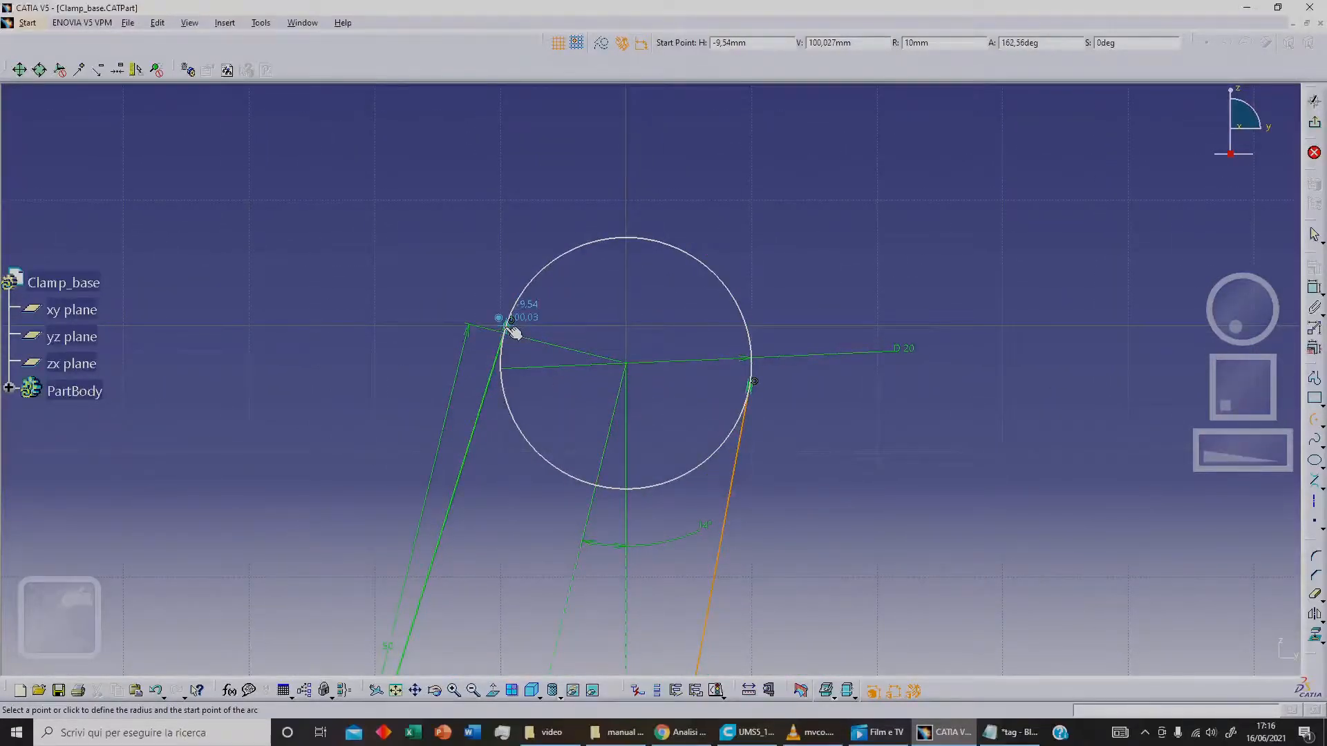
pyautogui.click(512, 326)
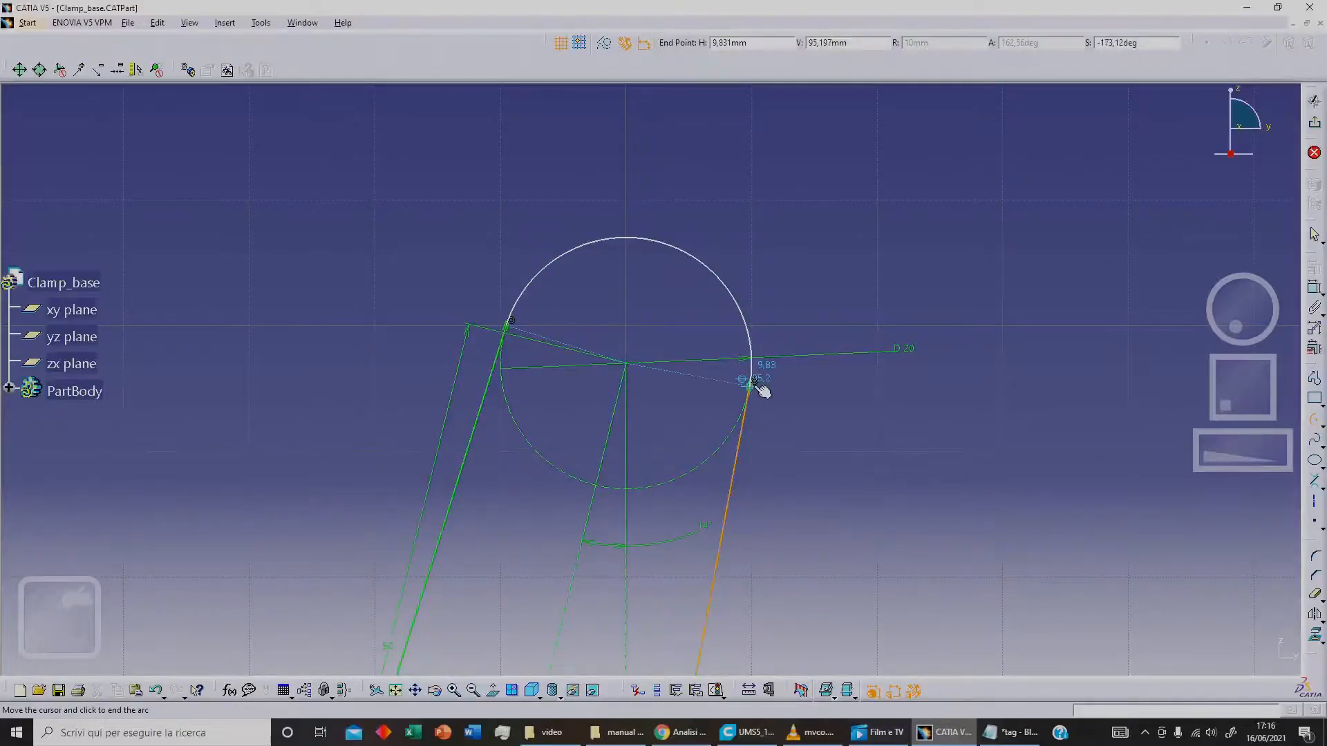
pyautogui.click(758, 391)
# - Draw a 13 mm radius arc over the outer side of the 26 mm circle, centred on it, joining the lower and upper left tangent lines' endpoints
pyautogui.moveTo(758, 450)
pyautogui.mouseDown(button='middle')
pyautogui.moveTo(814, 295)
pyautogui.moveTo(809, 370)
pyautogui.moveTo(844, 323)
pyautogui.moveTo(859, 207)
pyautogui.mouseUp(button='middle')
pyautogui.moveTo(836, 427); pyautogui.dragTo(776, 365, button='middle')
pyautogui.click(1315, 418)
pyautogui.click(750, 408)
pyautogui.moveTo(646, 445)
pyautogui.mouseDown(button='middle')
pyautogui.moveTo(634, 418)
pyautogui.moveTo(553, 463)
pyautogui.moveTo(690, 283)
pyautogui.moveTo(605, 434)
pyautogui.mouseUp(button='middle')
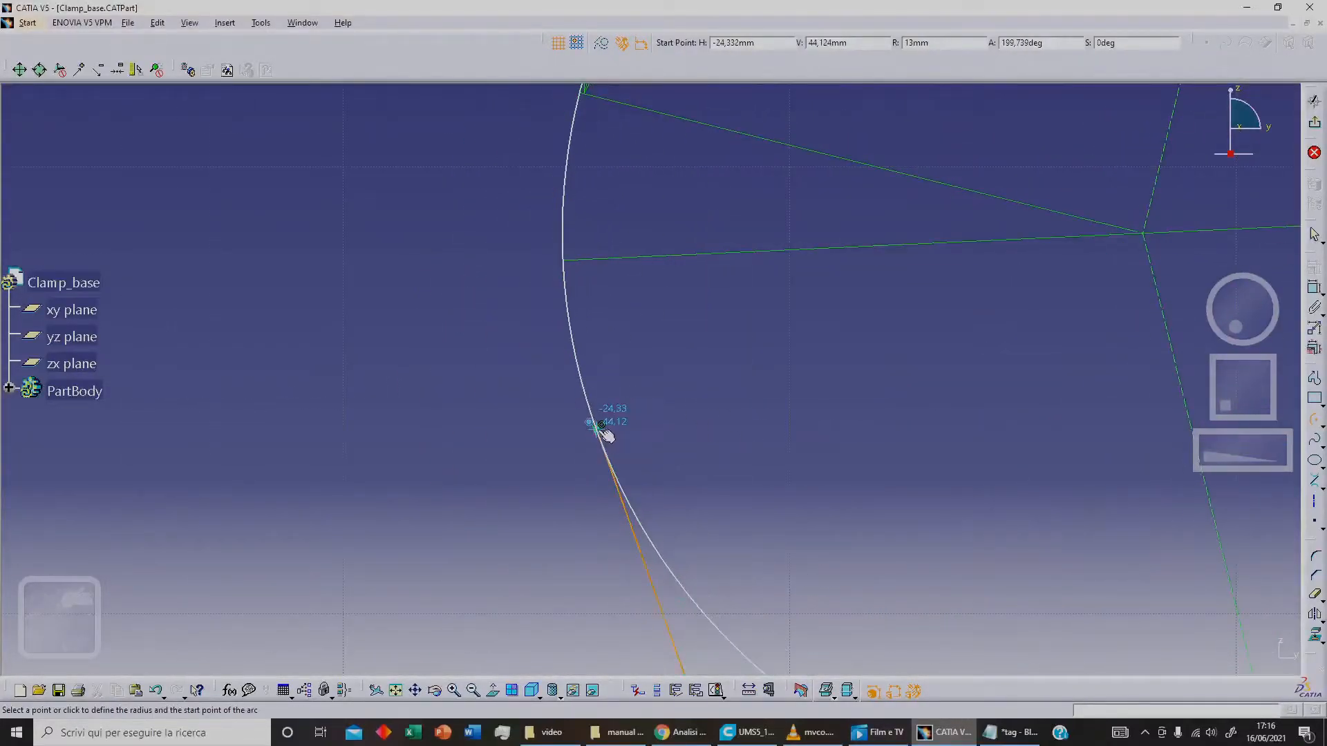
pyautogui.click(593, 426)
pyautogui.moveTo(581, 176); pyautogui.dragTo(608, 297, button='middle')
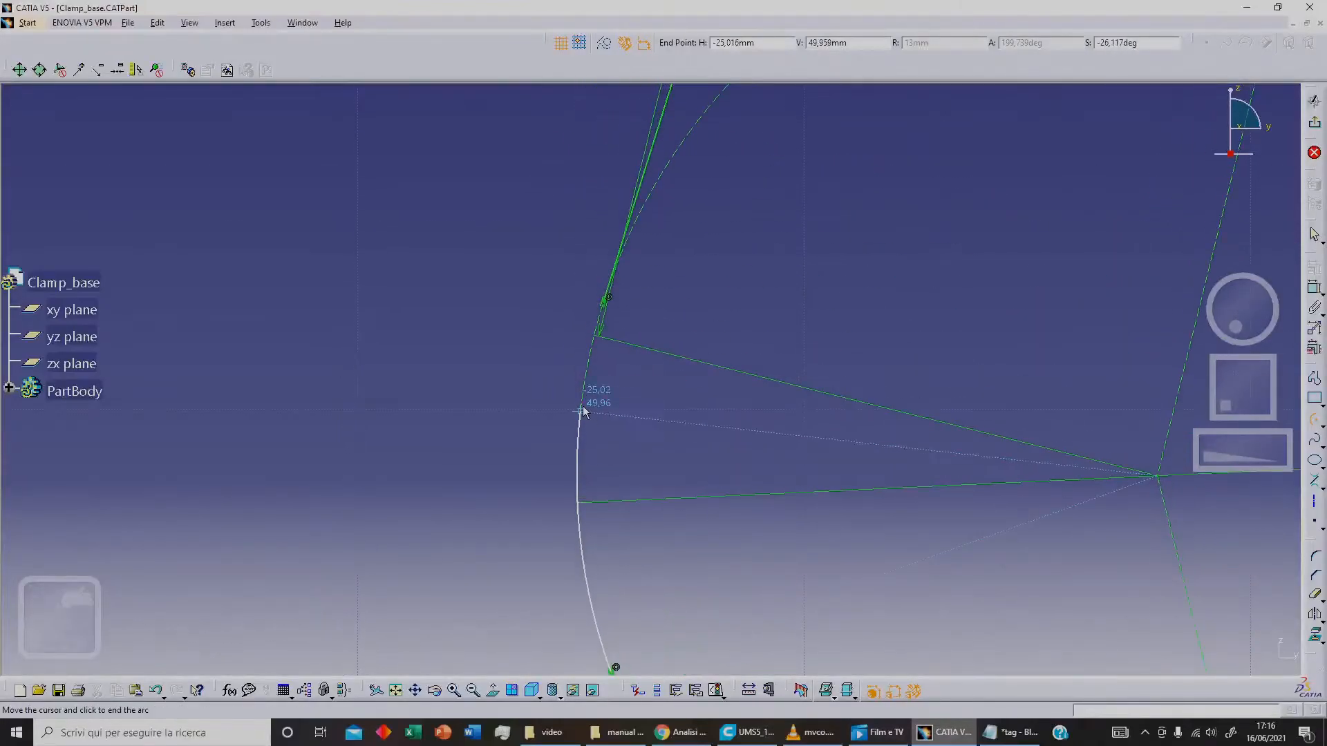
pyautogui.click(604, 303)
# - Draw an 8 mm radius arc on the origin circle, centred at the origin, from the right-hand tangent line's endpoint to the lower tangent line's endpoint
pyautogui.moveTo(657, 427); pyautogui.dragTo(733, 563, button='middle')
pyautogui.moveTo(720, 519)
pyautogui.mouseDown(button='middle')
pyautogui.moveTo(592, 220)
pyautogui.moveTo(649, 352)
pyautogui.mouseUp(button='middle')
pyautogui.moveTo(931, 493)
pyautogui.mouseDown(button='middle')
pyautogui.moveTo(974, 450)
pyautogui.moveTo(880, 228)
pyautogui.moveTo(865, 480)
pyautogui.moveTo(801, 409)
pyautogui.mouseUp(button='middle')
pyautogui.click(1318, 420)
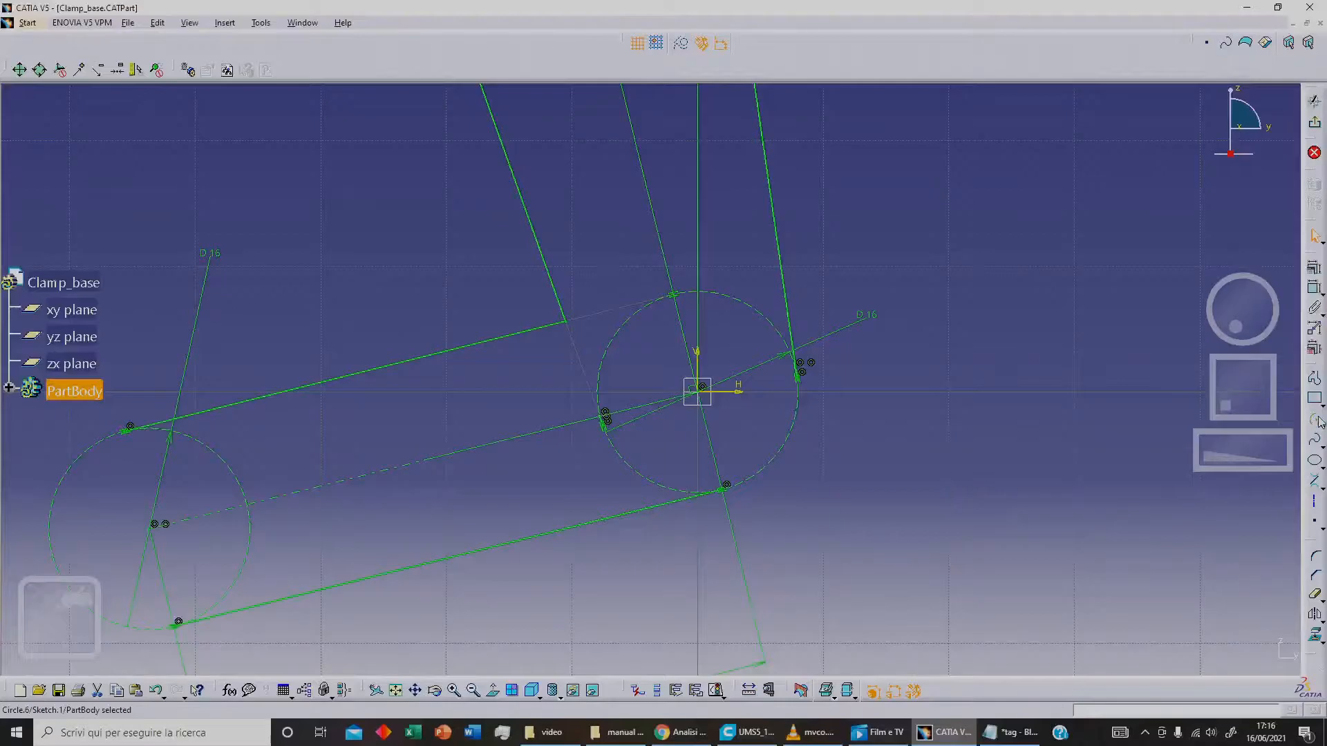
pyautogui.click(702, 391)
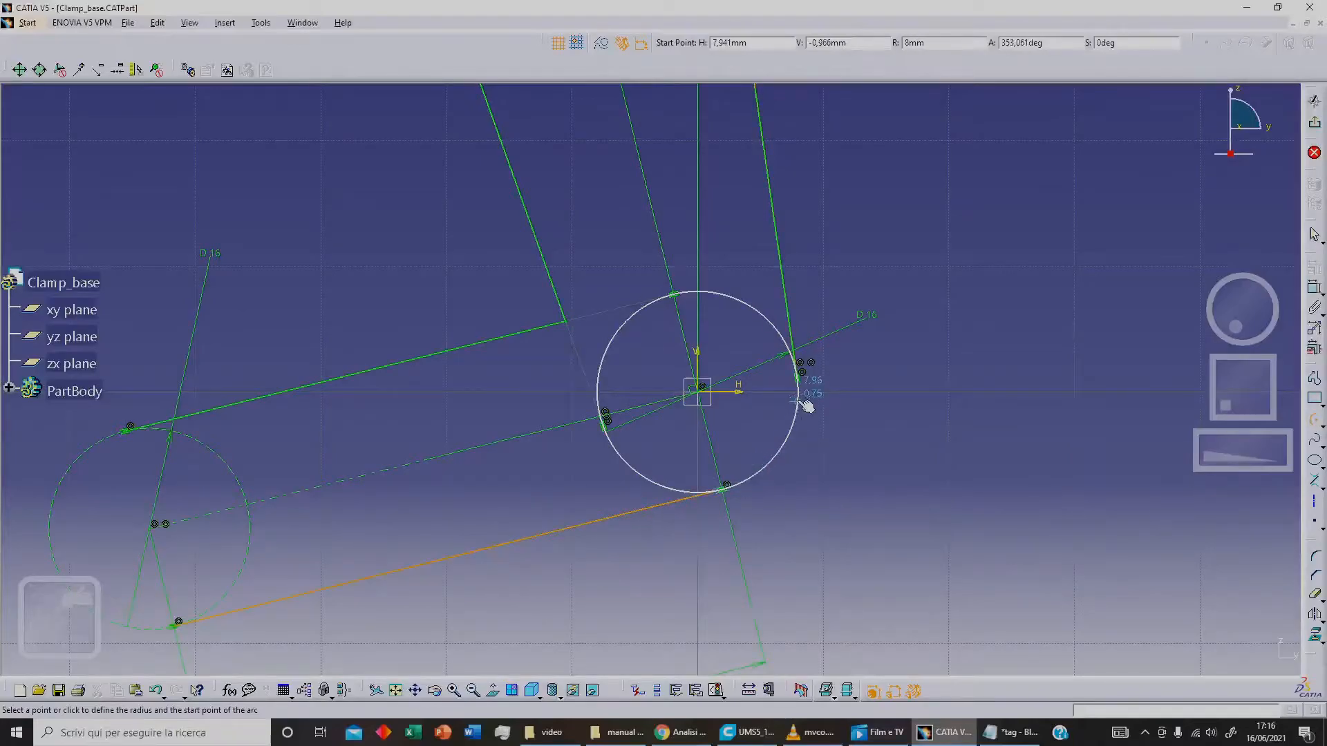
pyautogui.moveTo(864, 420)
pyautogui.keyDown('ctrl'); pyautogui.mouseDown(button='middle')
pyautogui.moveTo(993, 364)
pyautogui.moveTo(756, 428)
pyautogui.mouseUp(button='middle'); pyautogui.keyUp('ctrl')
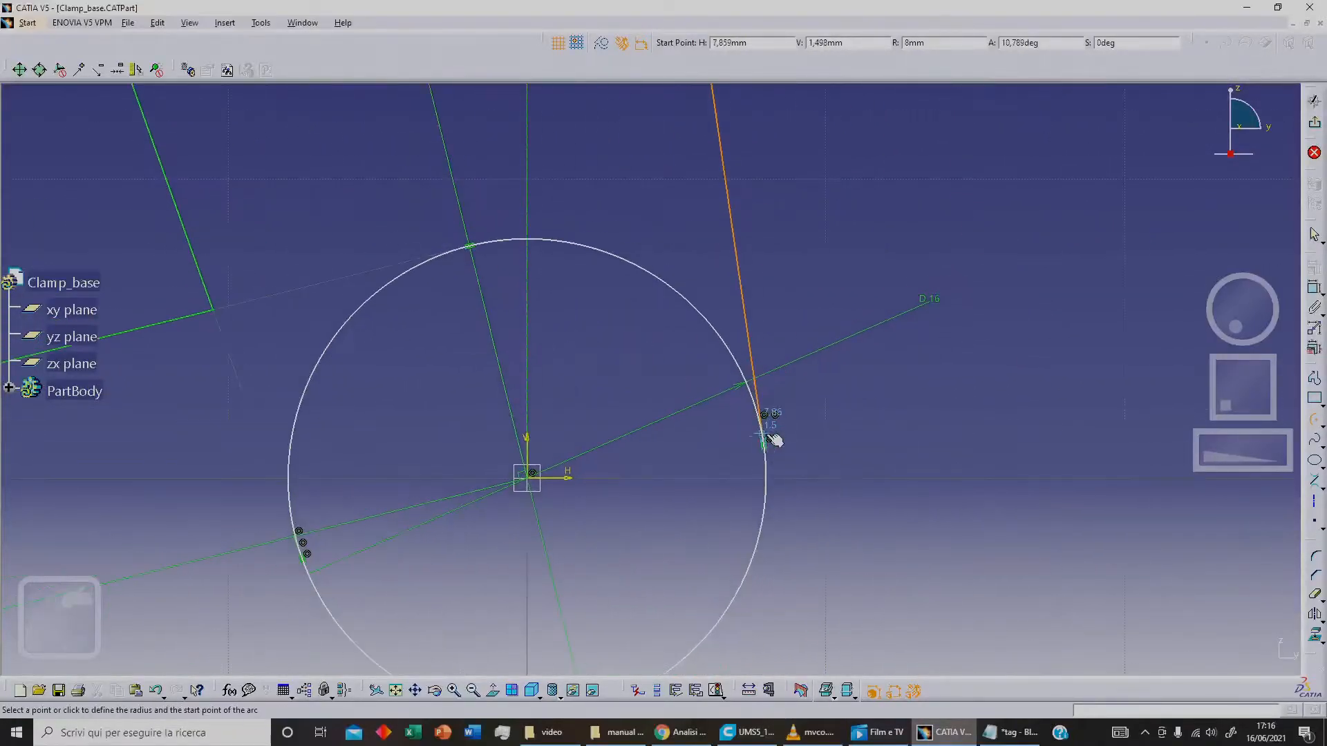
pyautogui.click(764, 444)
pyautogui.moveTo(767, 510); pyautogui.dragTo(958, 127, button='middle')
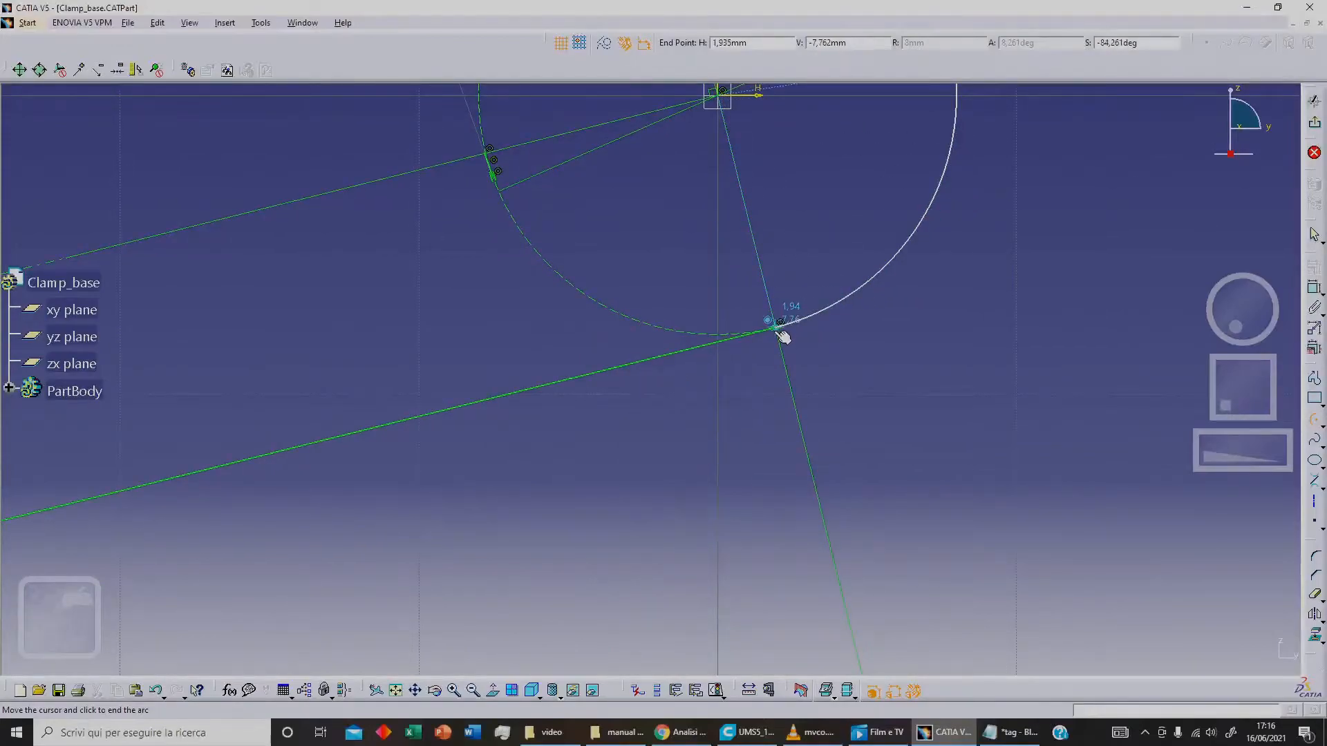
pyautogui.click(779, 329)
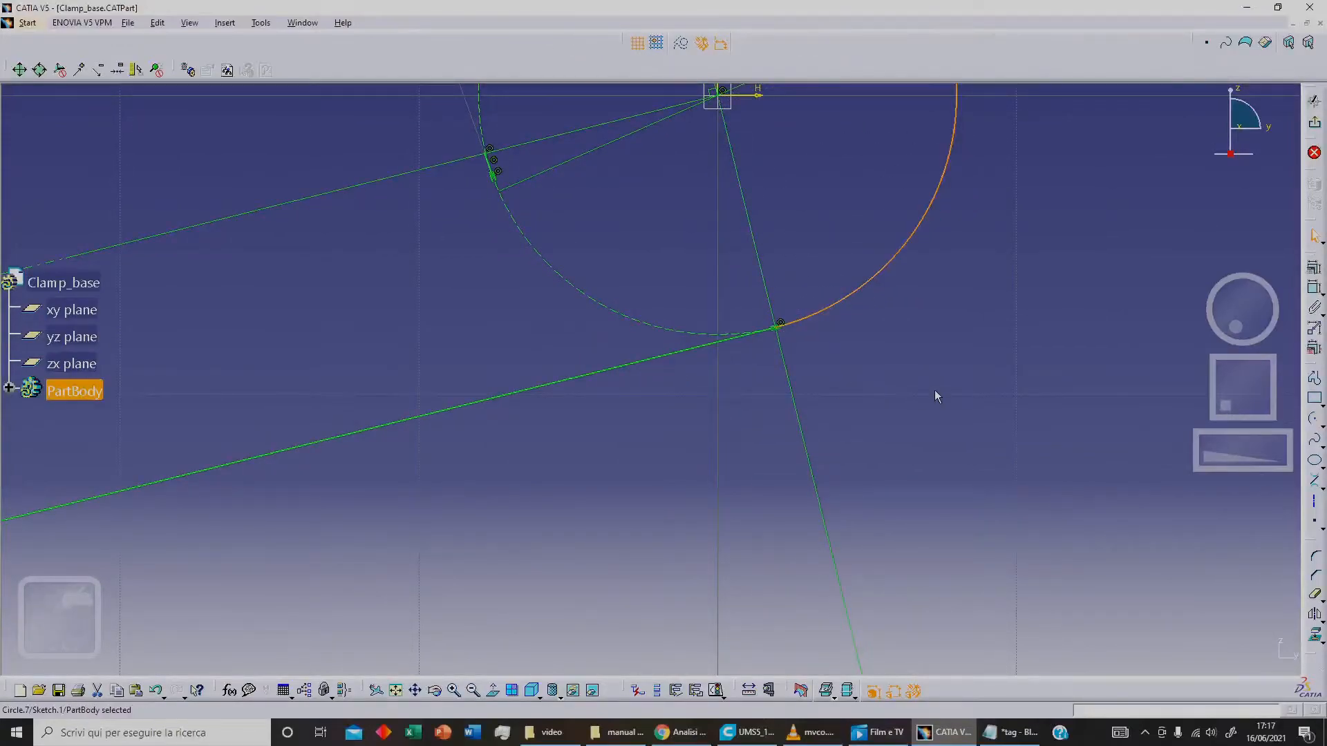
# - Convert the short leftover line segment on the left side of the origin circle into a construction element
pyautogui.moveTo(900, 302); pyautogui.dragTo(915, 444, button='middle')
pyautogui.moveTo(779, 230)
pyautogui.mouseDown(button='middle')
pyautogui.moveTo(830, 376)
pyautogui.moveTo(832, 334)
pyautogui.moveTo(850, 379)
pyautogui.mouseUp(button='middle')
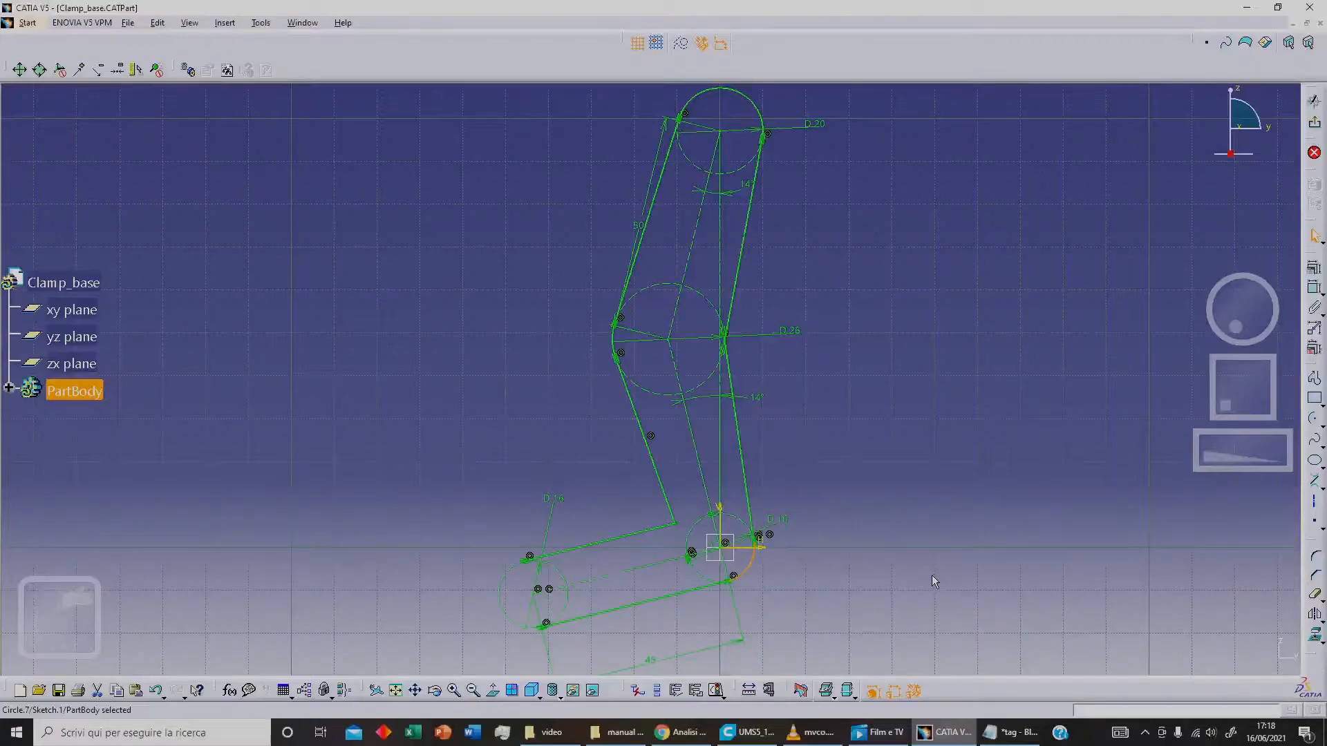
pyautogui.moveTo(730, 581)
pyautogui.mouseDown(button='middle')
pyautogui.moveTo(744, 236)
pyautogui.moveTo(725, 104)
pyautogui.mouseUp(button='middle')
pyautogui.moveTo(758, 429); pyautogui.dragTo(767, 221, button='middle')
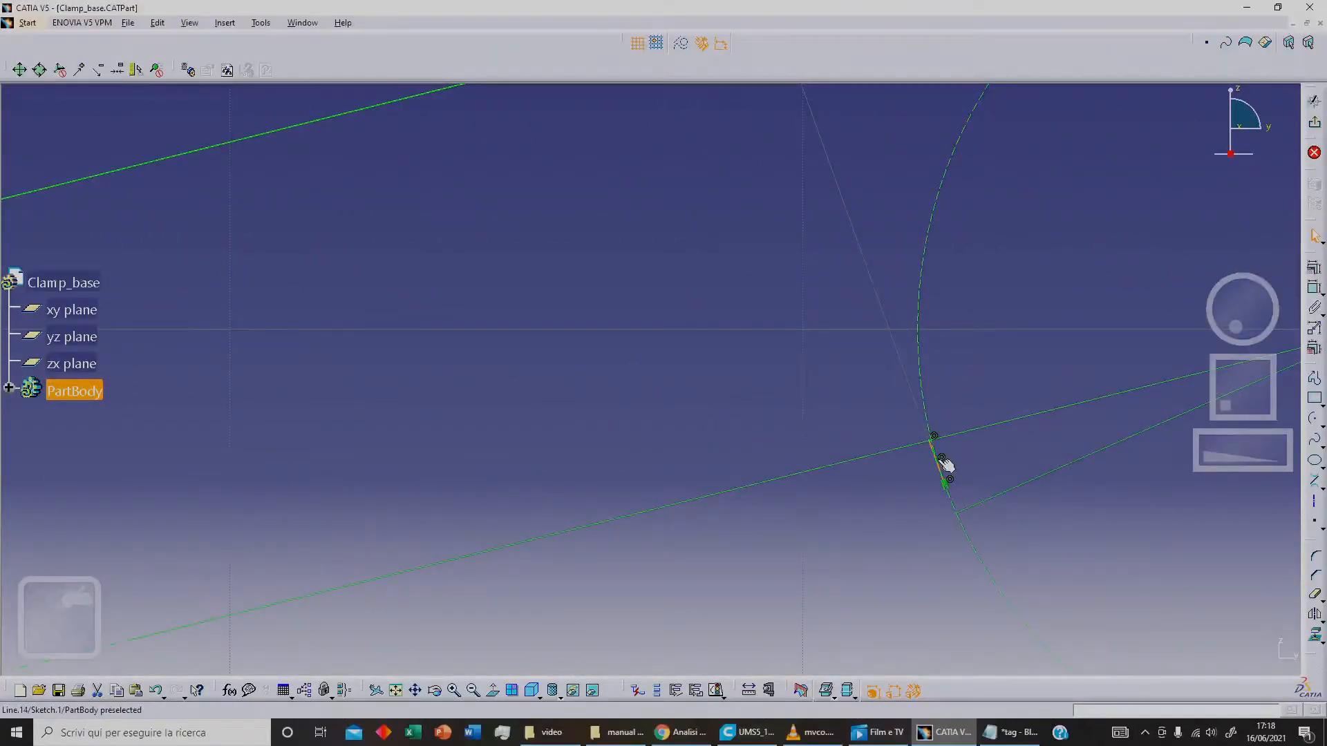
pyautogui.moveTo(946, 465)
pyautogui.mouseDown(button='middle')
pyautogui.moveTo(891, 458)
pyautogui.moveTo(1061, 576)
pyautogui.mouseUp(button='middle')
pyautogui.click(1061, 576)
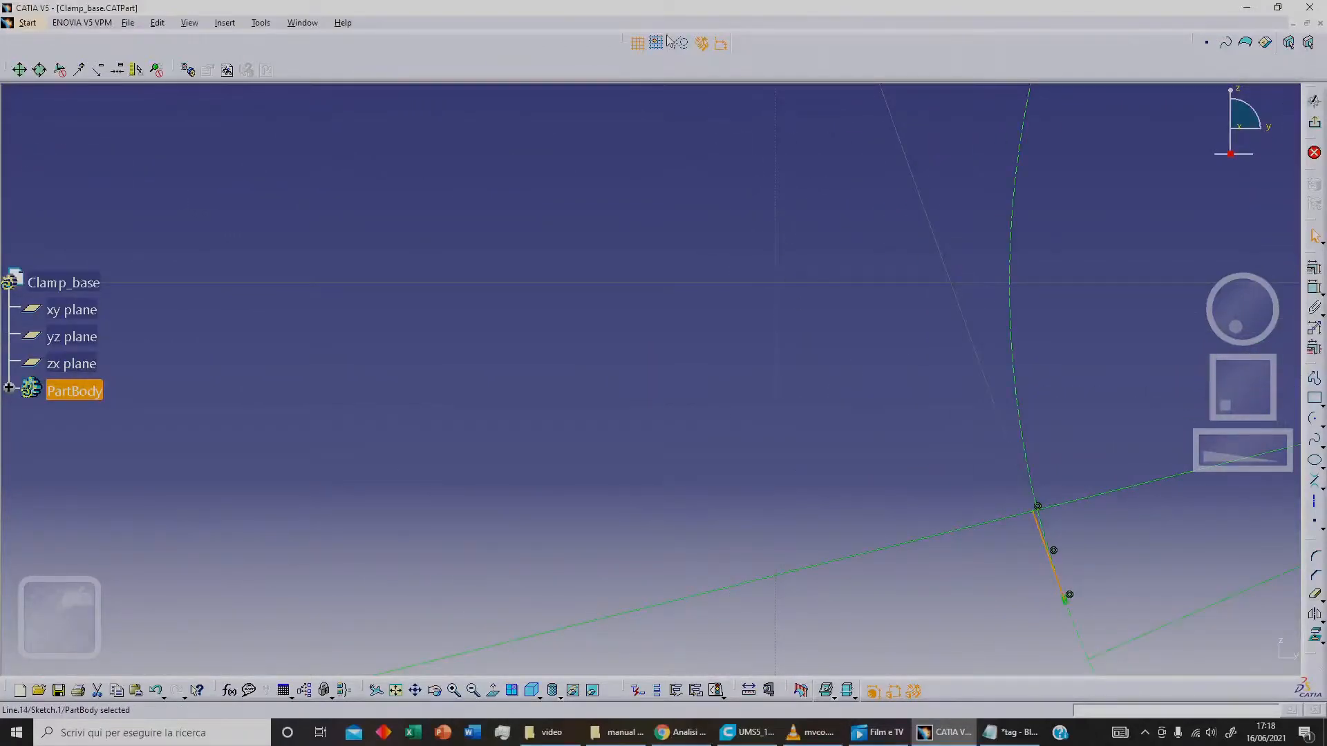
pyautogui.click(681, 47)
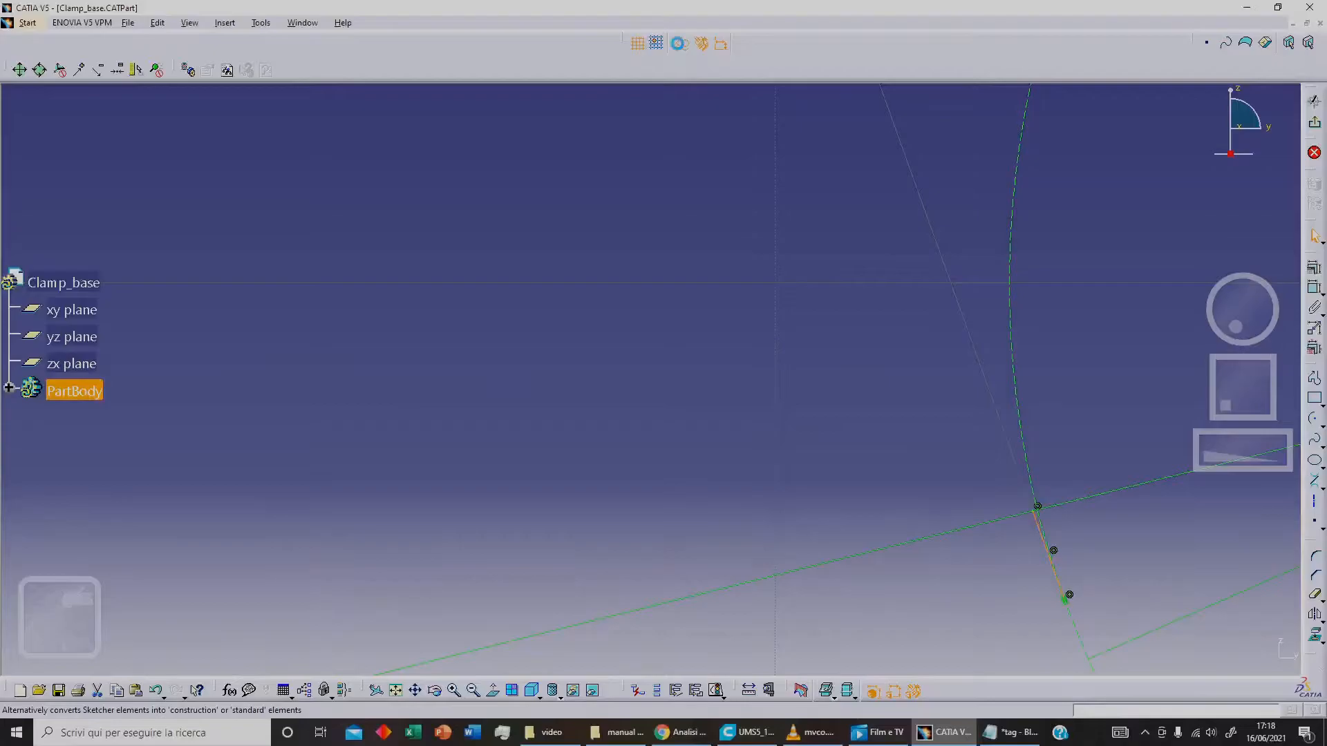
# - Toggle the construction or standard status of the points on the right and left sides of the origin circle
pyautogui.moveTo(850, 338)
pyautogui.mouseDown(button='middle')
pyautogui.moveTo(870, 528)
pyautogui.moveTo(910, 379)
pyautogui.moveTo(679, 462)
pyautogui.moveTo(724, 459)
pyautogui.mouseUp(button='middle')
pyautogui.click(756, 450)
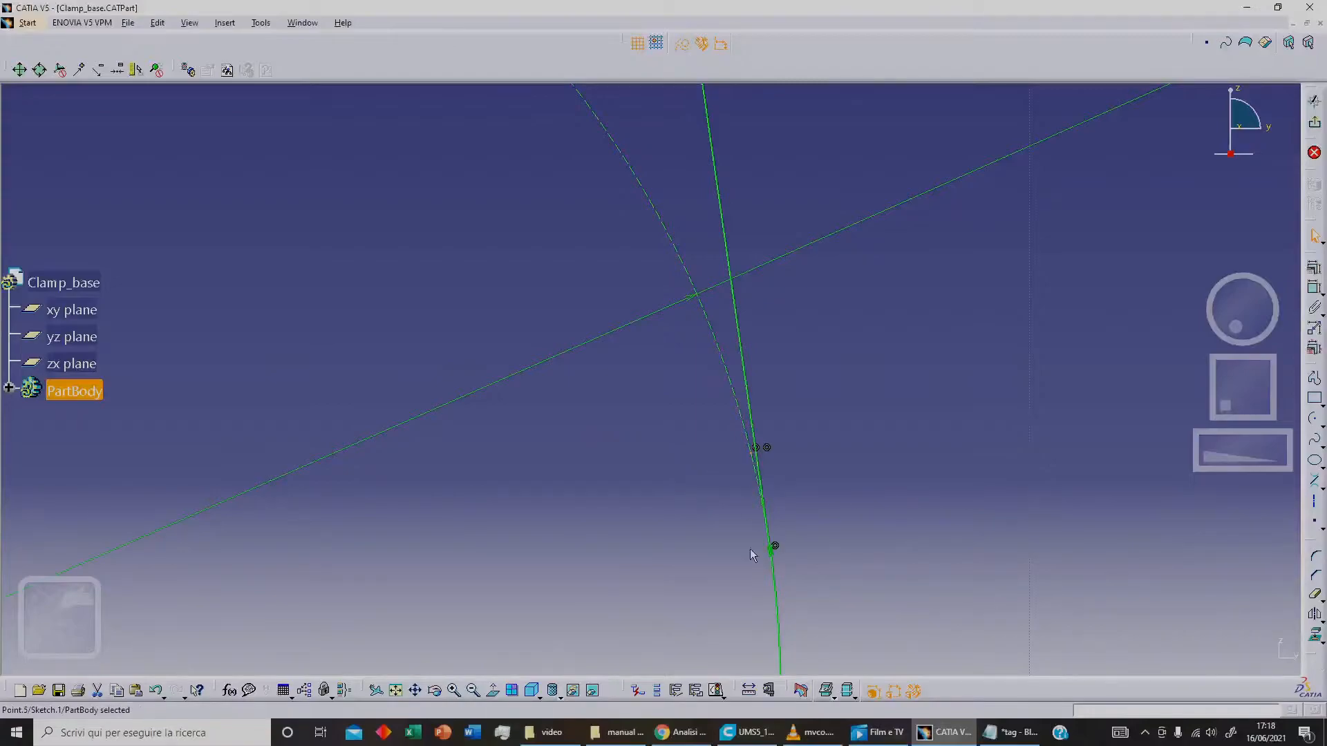
pyautogui.click(682, 48)
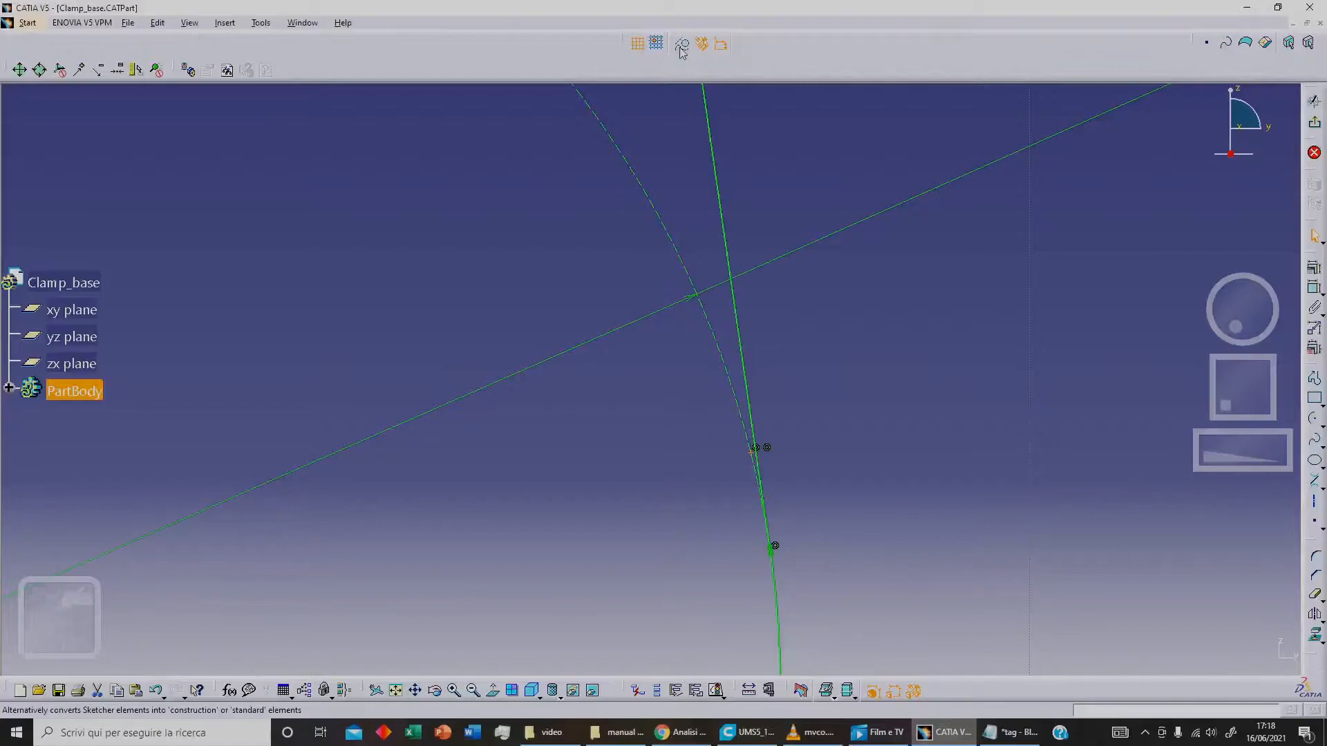
pyautogui.moveTo(611, 478); pyautogui.dragTo(636, 457, button='middle')
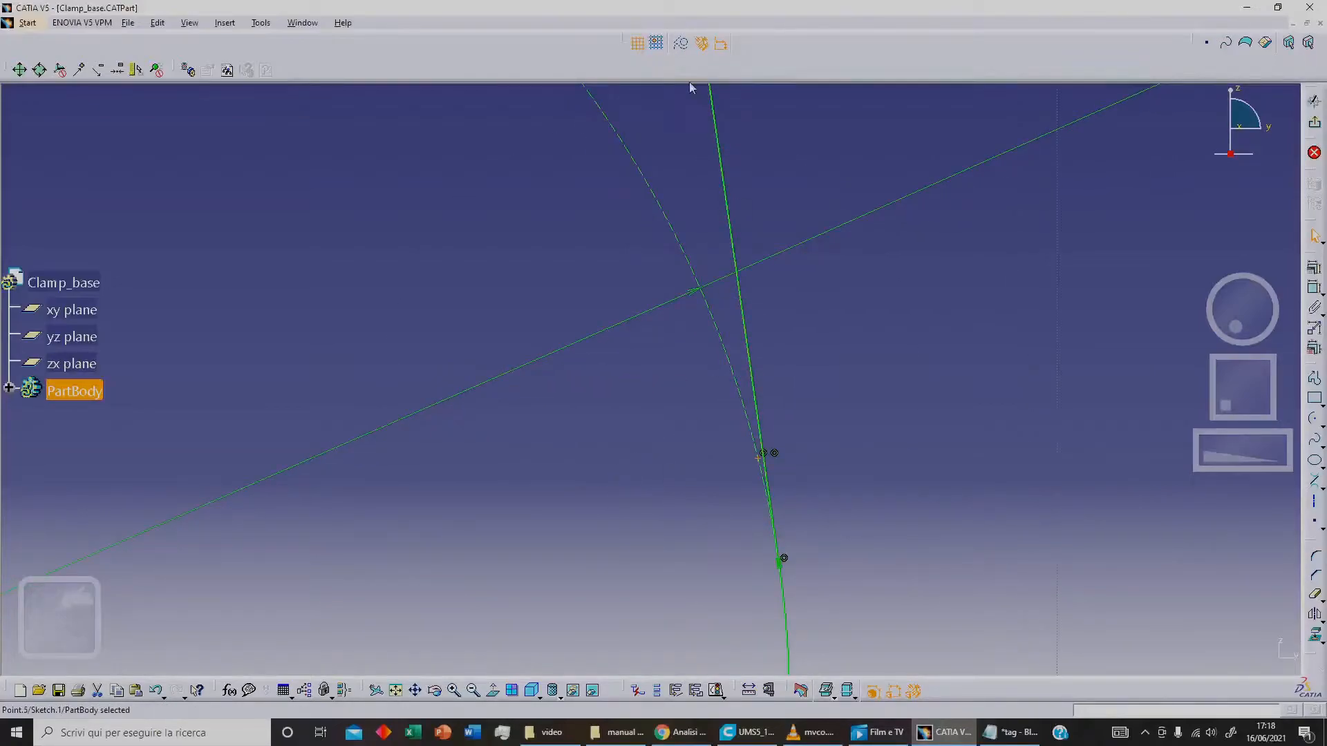
pyautogui.moveTo(550, 412); pyautogui.dragTo(578, 649, button='middle')
pyautogui.moveTo(479, 512)
pyautogui.mouseDown(button='middle')
pyautogui.moveTo(672, 421)
pyautogui.moveTo(666, 297)
pyautogui.mouseUp(button='middle')
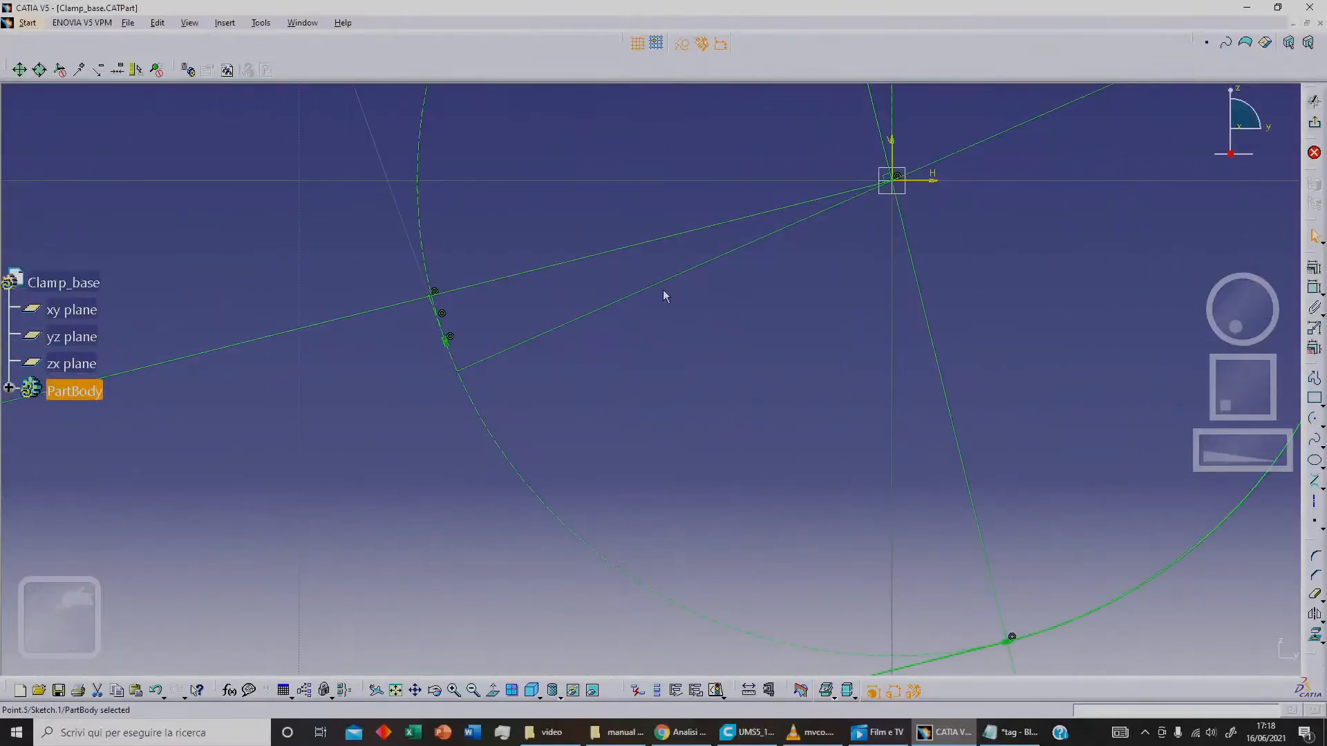
pyautogui.moveTo(469, 407); pyautogui.dragTo(449, 297, button='middle')
pyautogui.moveTo(148, 325); pyautogui.dragTo(748, 553, button='middle')
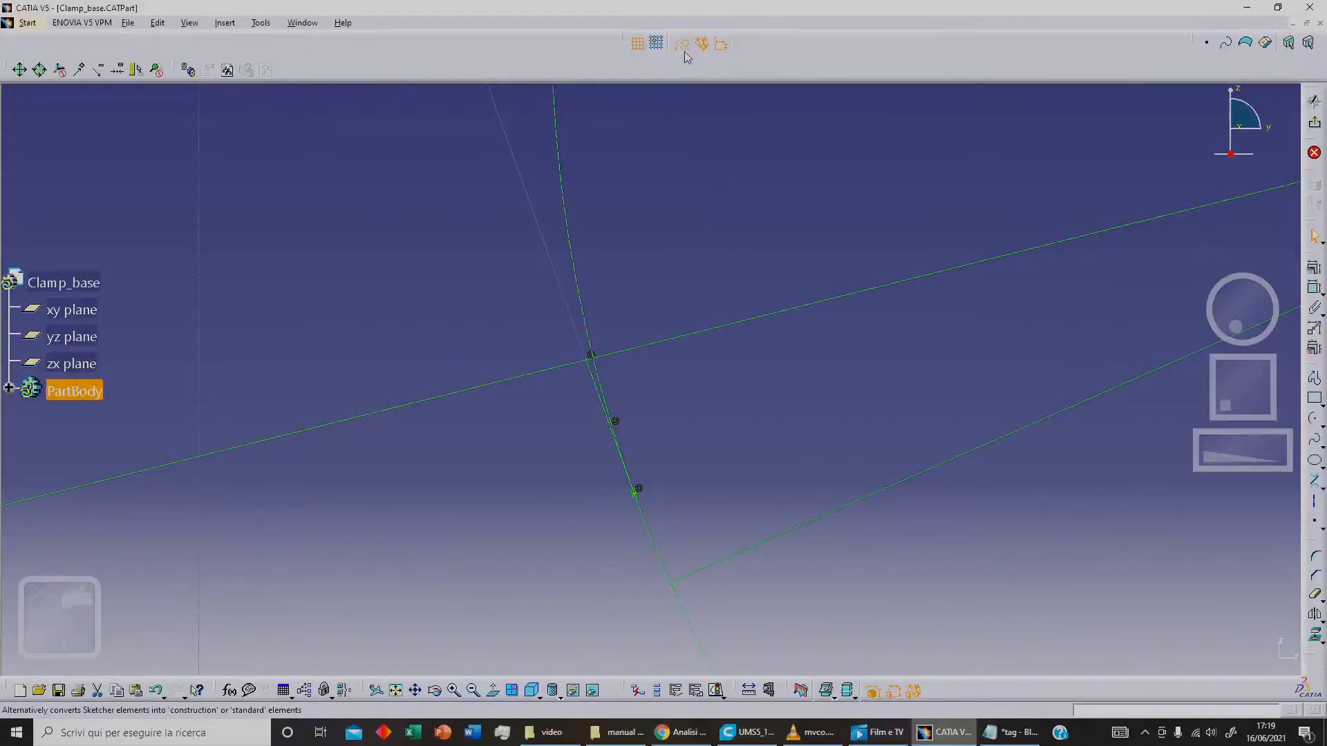
pyautogui.moveTo(703, 284); pyautogui.dragTo(713, 480, button='middle')
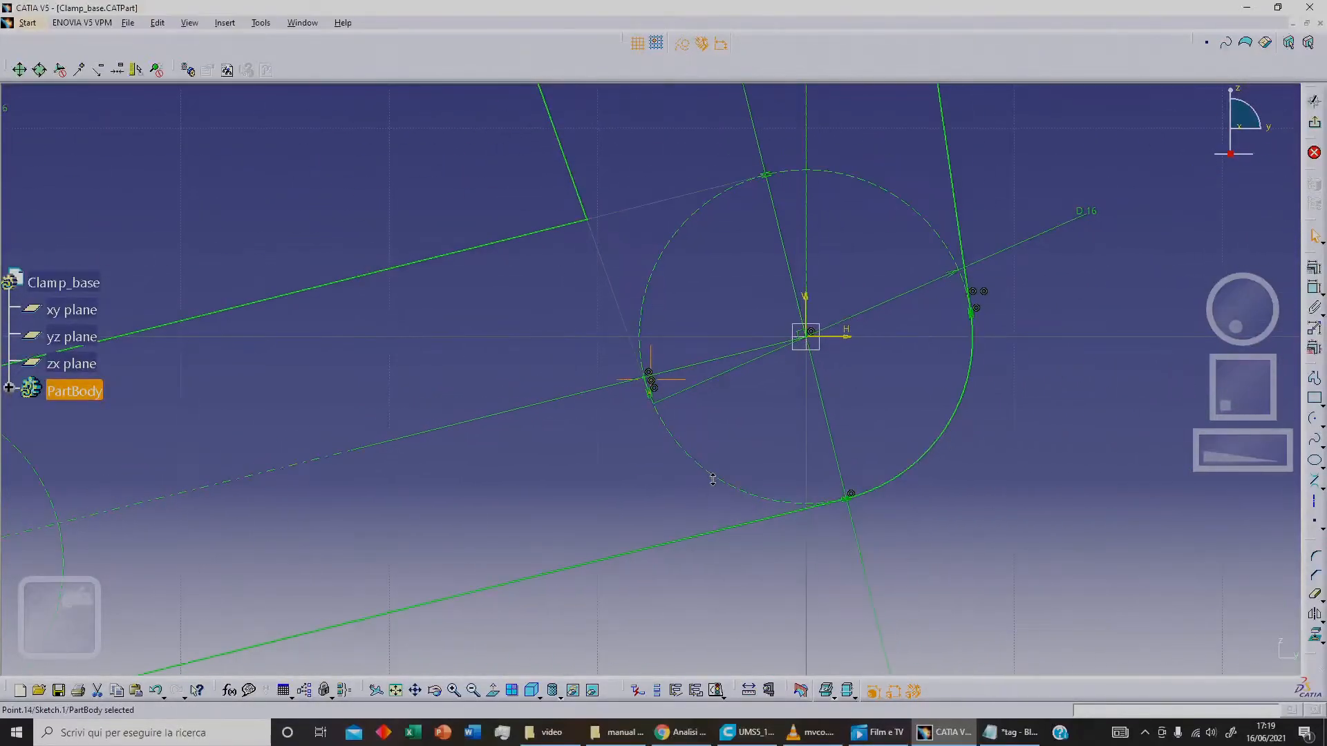
pyautogui.moveTo(775, 397); pyautogui.dragTo(777, 434, button='middle')
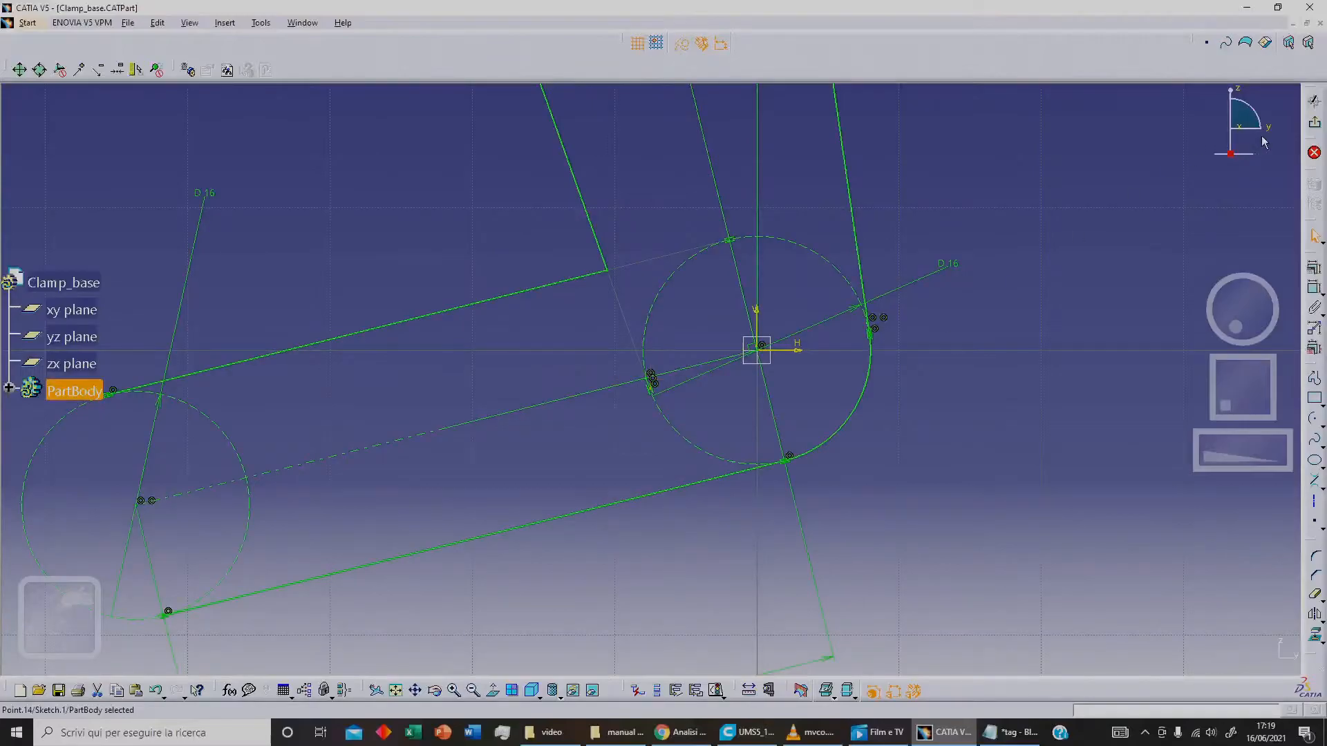
# - Exit the sketch to check its outline in 3D and reopen it for editing
pyautogui.click(1316, 127)
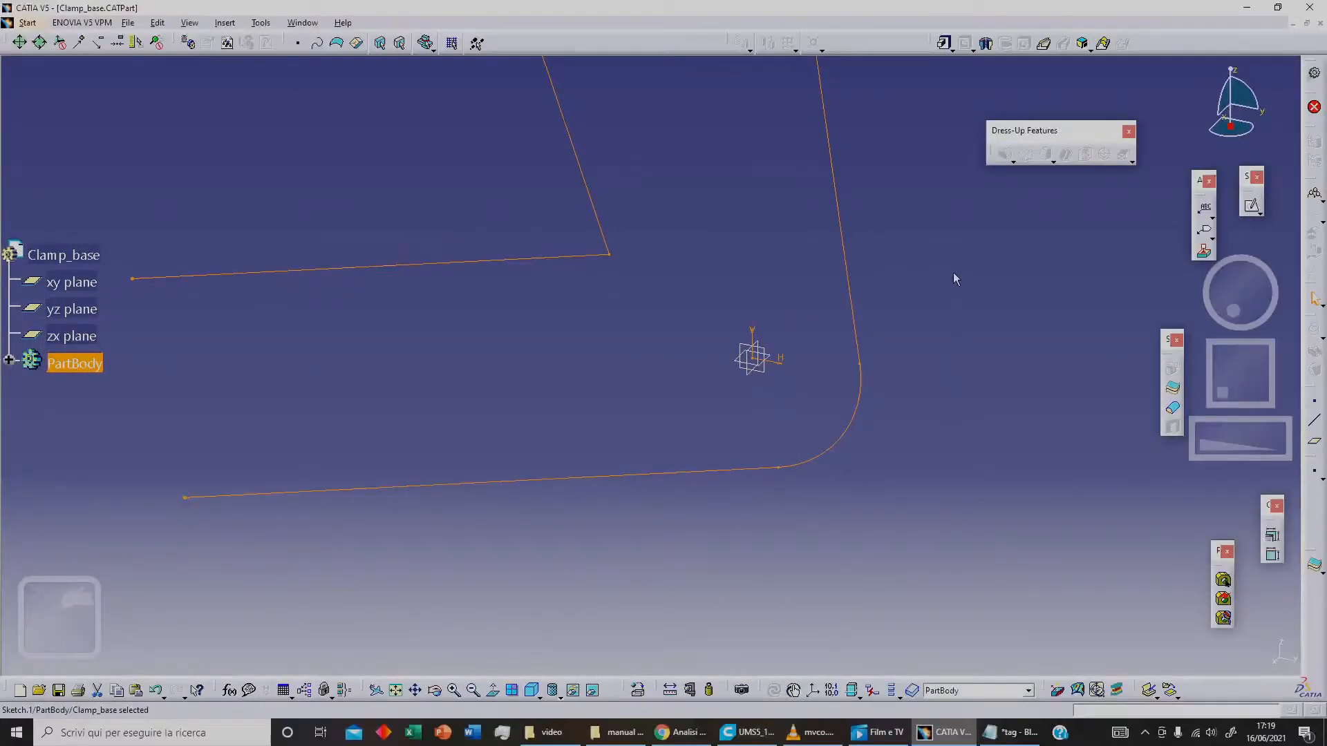
pyautogui.moveTo(891, 426); pyautogui.dragTo(937, 373, button='middle')
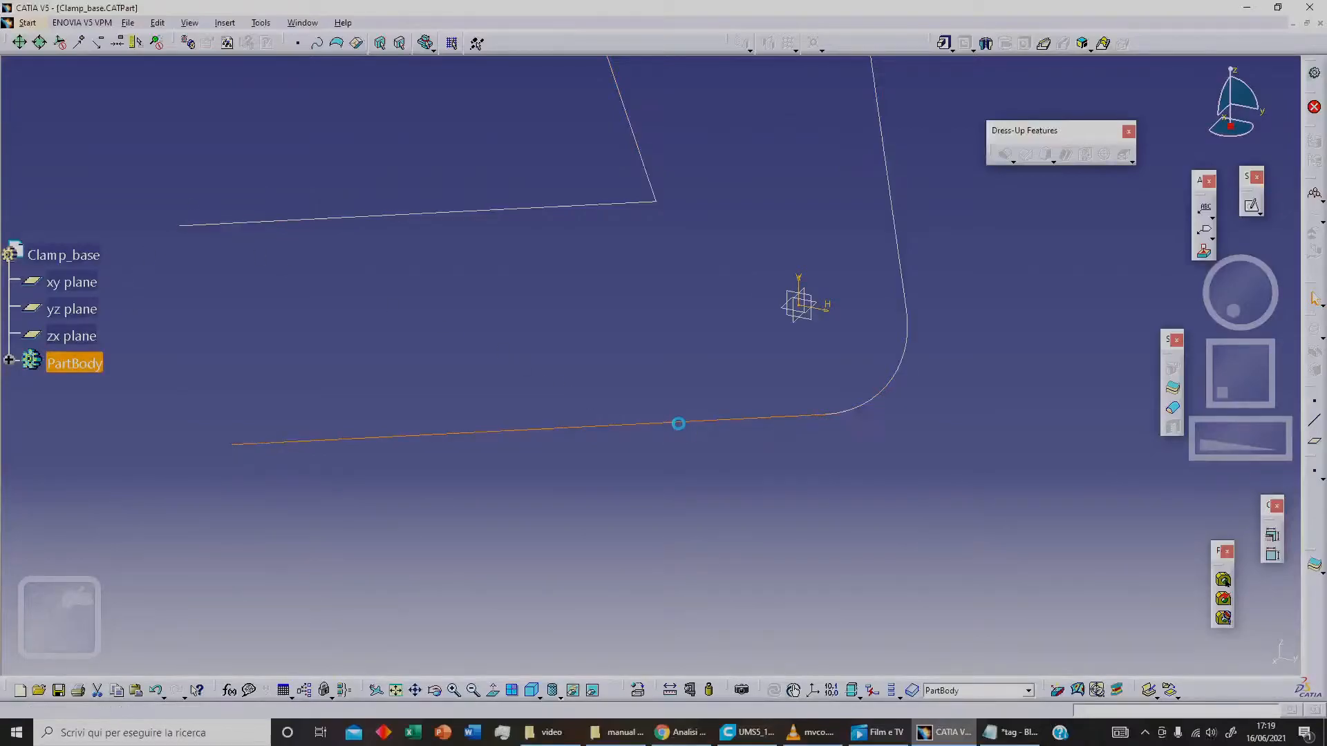
pyautogui.doubleClick(678, 423)
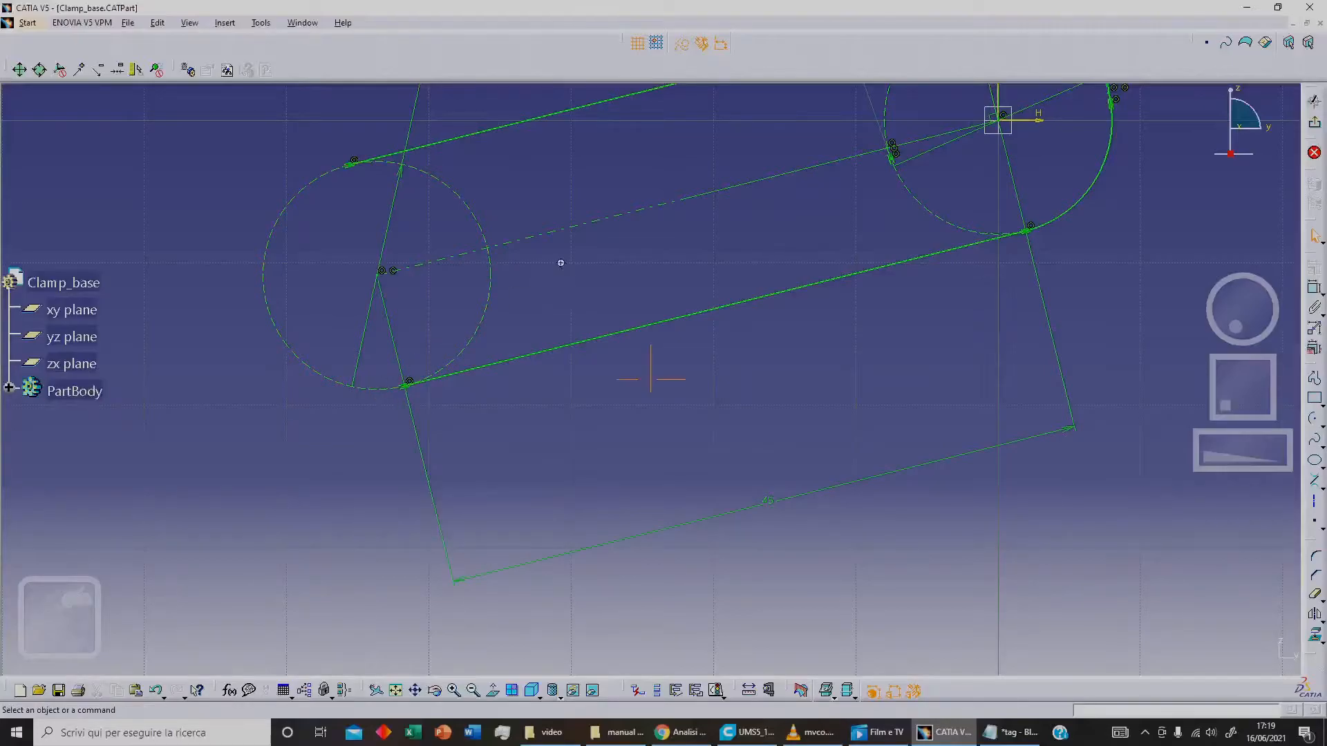
# - Close the lower arm's left end with a standard 8 mm radius arc centred on the left 16 mm circle, from the upper to the lower line's endpoint
pyautogui.moveTo(651, 264); pyautogui.dragTo(621, 417, button='middle')
pyautogui.click(257, 360)
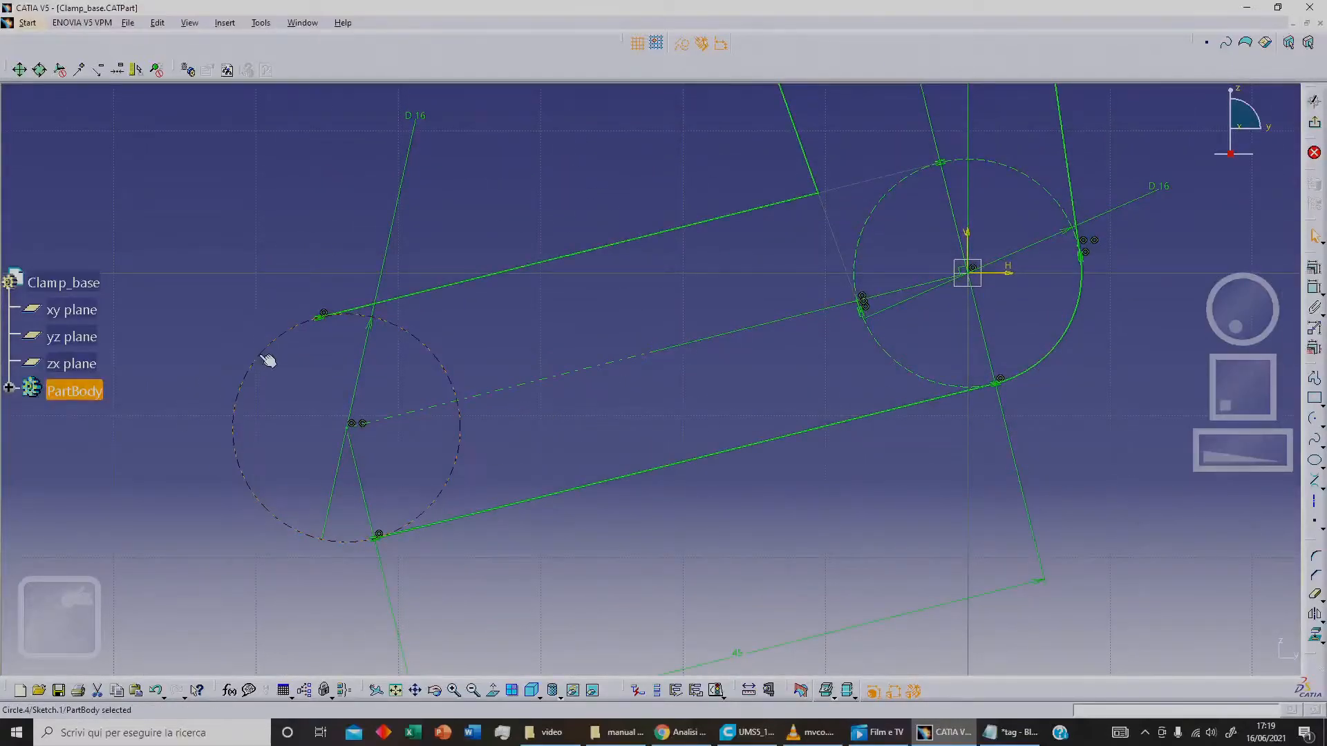
pyautogui.click(1314, 419)
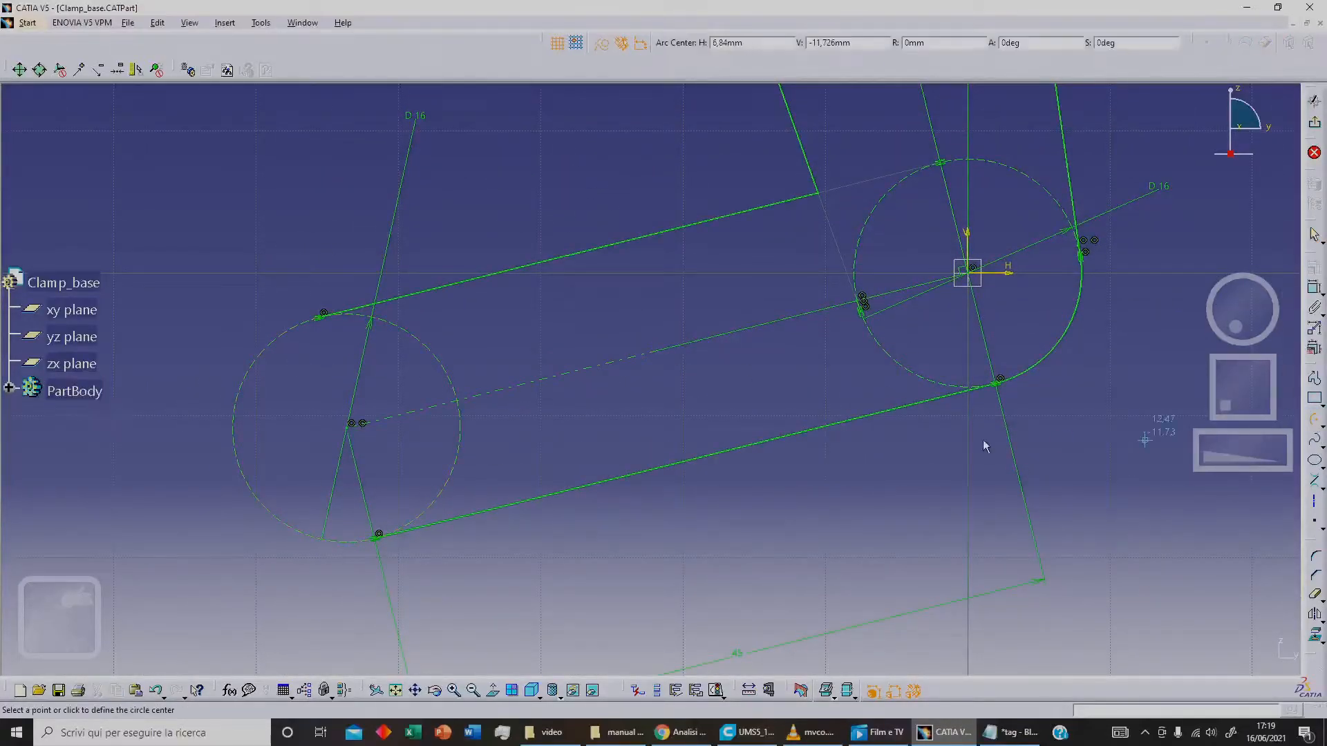
pyautogui.click(351, 424)
pyautogui.click(324, 314)
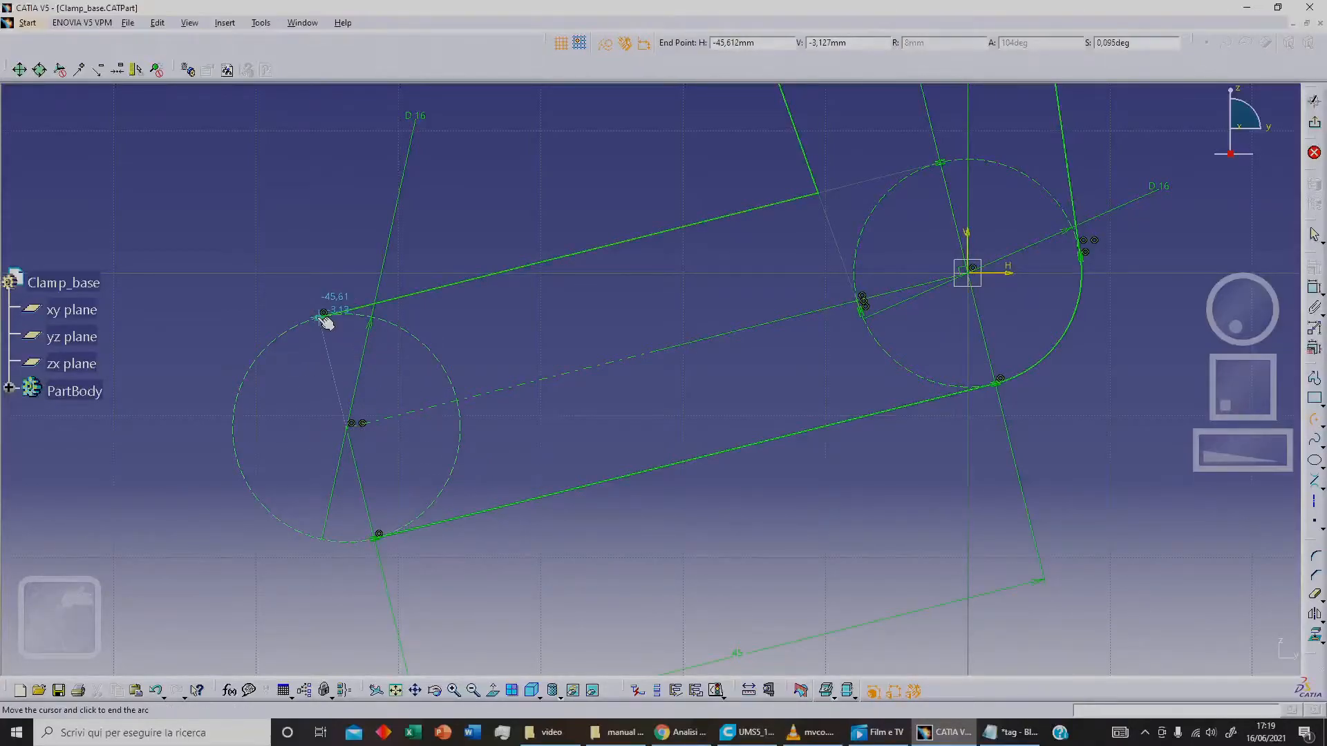
pyautogui.click(377, 538)
pyautogui.click(680, 46)
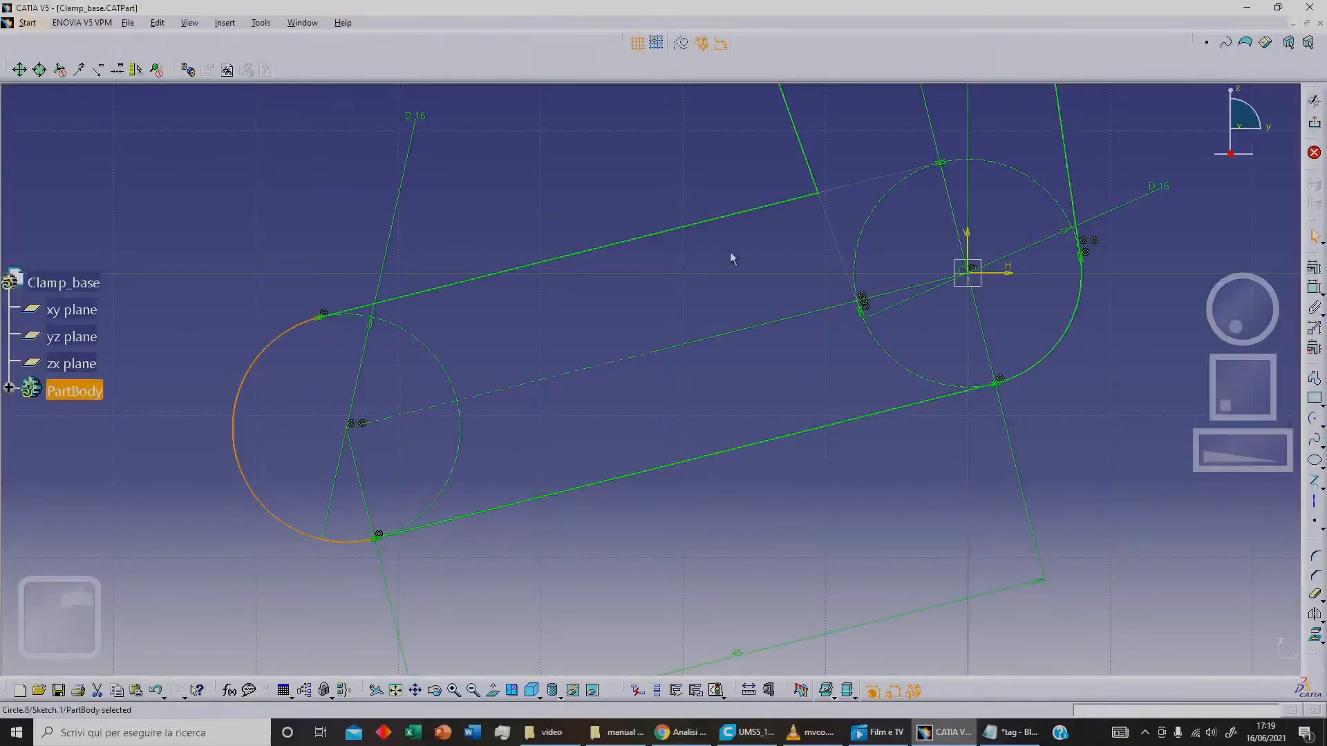
# - Examine the whole sketch outline, especially the leftover segment and line junctions around the origin circle, for gaps or stray elements
pyautogui.moveTo(565, 276); pyautogui.dragTo(347, 465, button='middle')
pyautogui.moveTo(731, 416)
pyautogui.keyDown('ctrl'); pyautogui.mouseDown(button='middle')
pyautogui.moveTo(707, 253)
pyautogui.moveTo(686, 335)
pyautogui.moveTo(687, 413)
pyautogui.mouseUp(button='middle'); pyautogui.keyUp('ctrl')
pyautogui.moveTo(799, 282); pyautogui.dragTo(823, 364, button='middle')
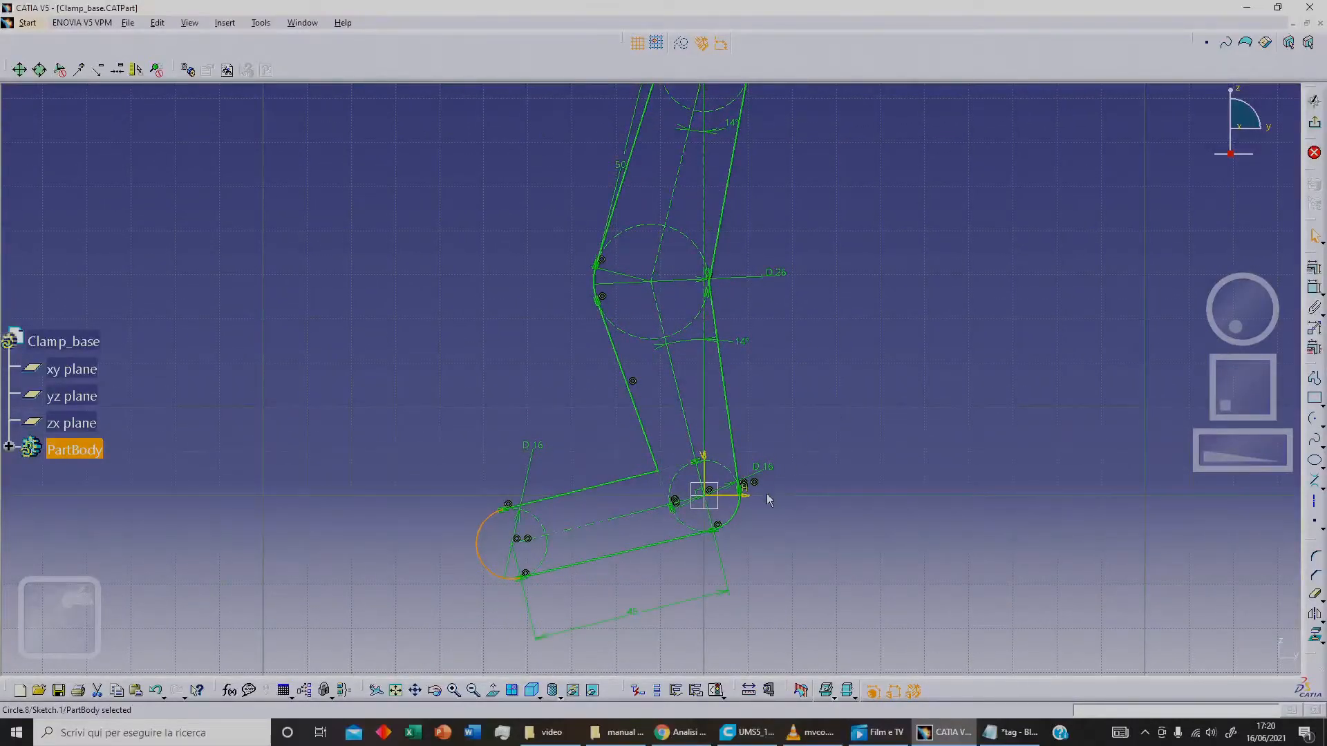
pyautogui.click(417, 420)
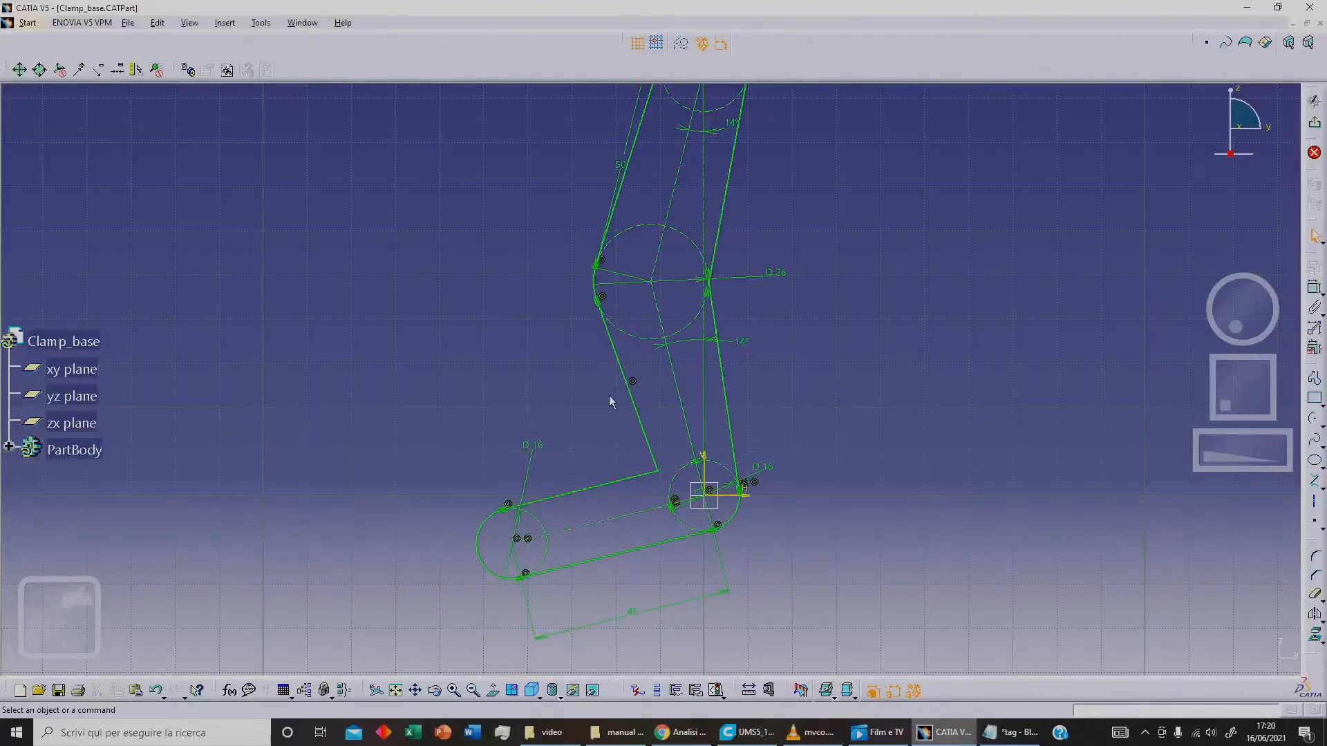
pyautogui.moveTo(823, 448); pyautogui.dragTo(797, 384, button='middle')
pyautogui.moveTo(775, 486); pyautogui.dragTo(702, 74, button='middle')
pyautogui.moveTo(702, 324)
pyautogui.keyDown('ctrl'); pyautogui.mouseDown(button='middle')
pyautogui.moveTo(702, 190)
pyautogui.moveTo(680, 93)
pyautogui.mouseUp(button='middle'); pyautogui.keyUp('ctrl')
pyautogui.moveTo(655, 149); pyautogui.dragTo(688, 273, button='middle')
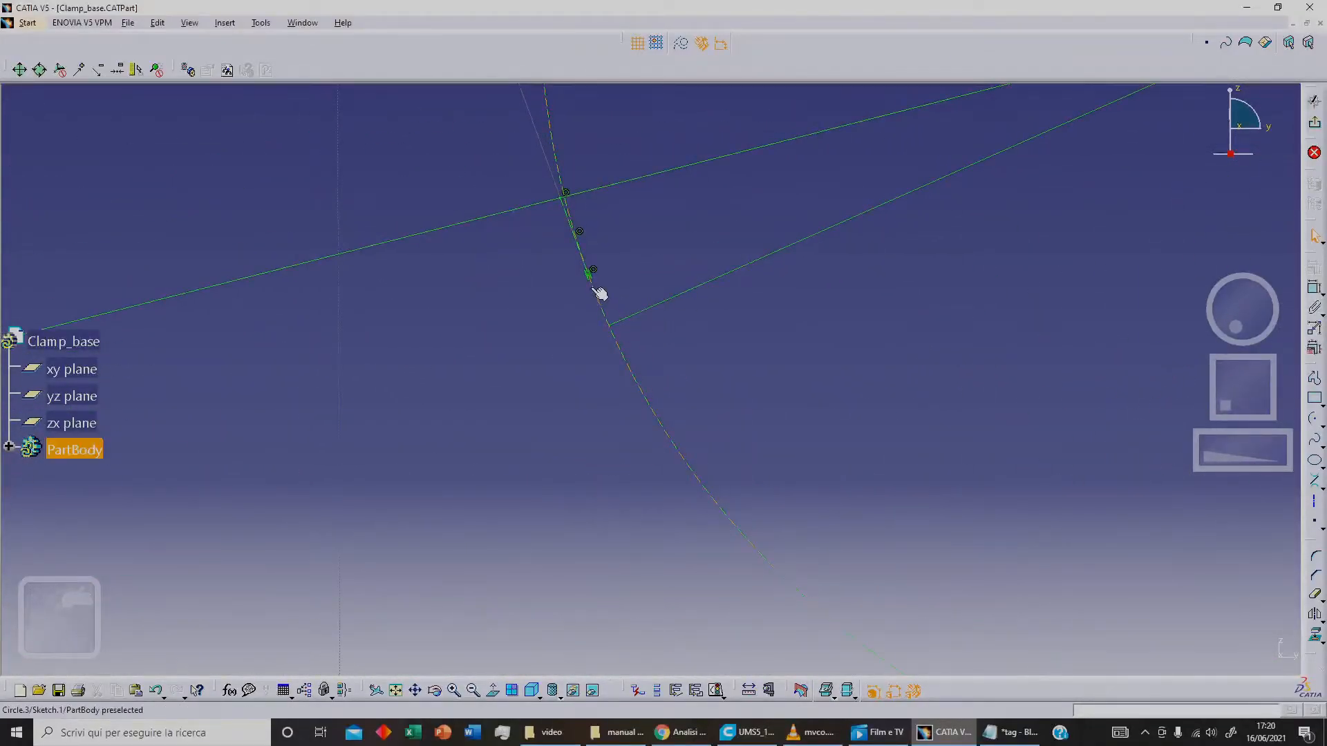
pyautogui.keyDown('ctrl'); pyautogui.moveTo(791, 177); pyautogui.dragTo(785, 320, button='middle'); pyautogui.keyUp('ctrl')
pyautogui.moveTo(859, 201)
pyautogui.mouseDown(button='middle')
pyautogui.moveTo(793, 371)
pyautogui.moveTo(790, 455)
pyautogui.moveTo(788, 442)
pyautogui.mouseUp(button='middle')
pyautogui.moveTo(804, 591)
pyautogui.keyDown('ctrl'); pyautogui.mouseDown(button='middle')
pyautogui.moveTo(821, 629)
pyautogui.moveTo(880, 609)
pyautogui.moveTo(835, 102)
pyautogui.mouseUp(button='middle'); pyautogui.keyUp('ctrl')
pyautogui.moveTo(840, 151)
pyautogui.mouseDown(button='middle')
pyautogui.moveTo(768, 317)
pyautogui.moveTo(521, 729)
pyautogui.mouseUp(button='middle')
pyautogui.moveTo(693, 333); pyautogui.dragTo(704, 660, button='middle')
pyautogui.scroll(1, 704, 660)
pyautogui.keyDown('ctrl'); pyautogui.moveTo(732, 387); pyautogui.dragTo(777, 552, button='middle'); pyautogui.keyUp('ctrl')
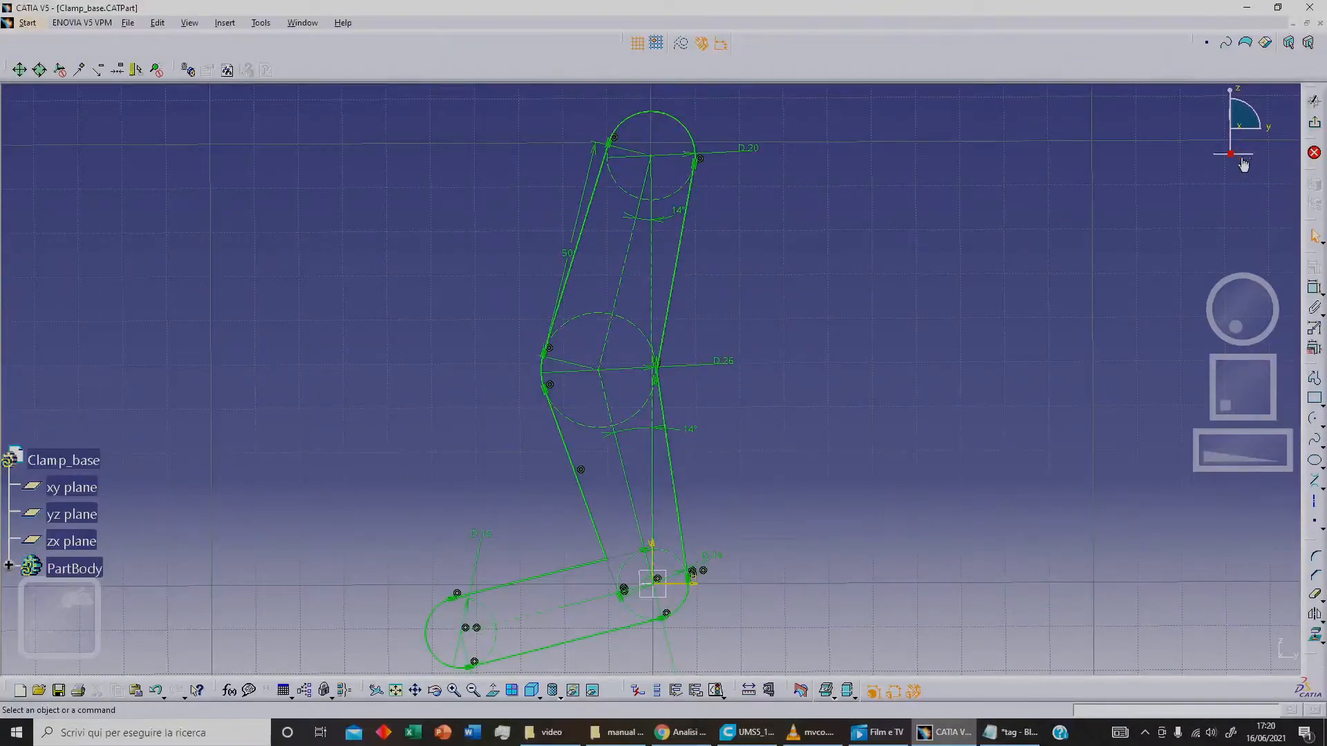
# - Exit the sketch and extrude its closed outline into a pad with a length of 2.5 mm
pyautogui.click(1314, 123)
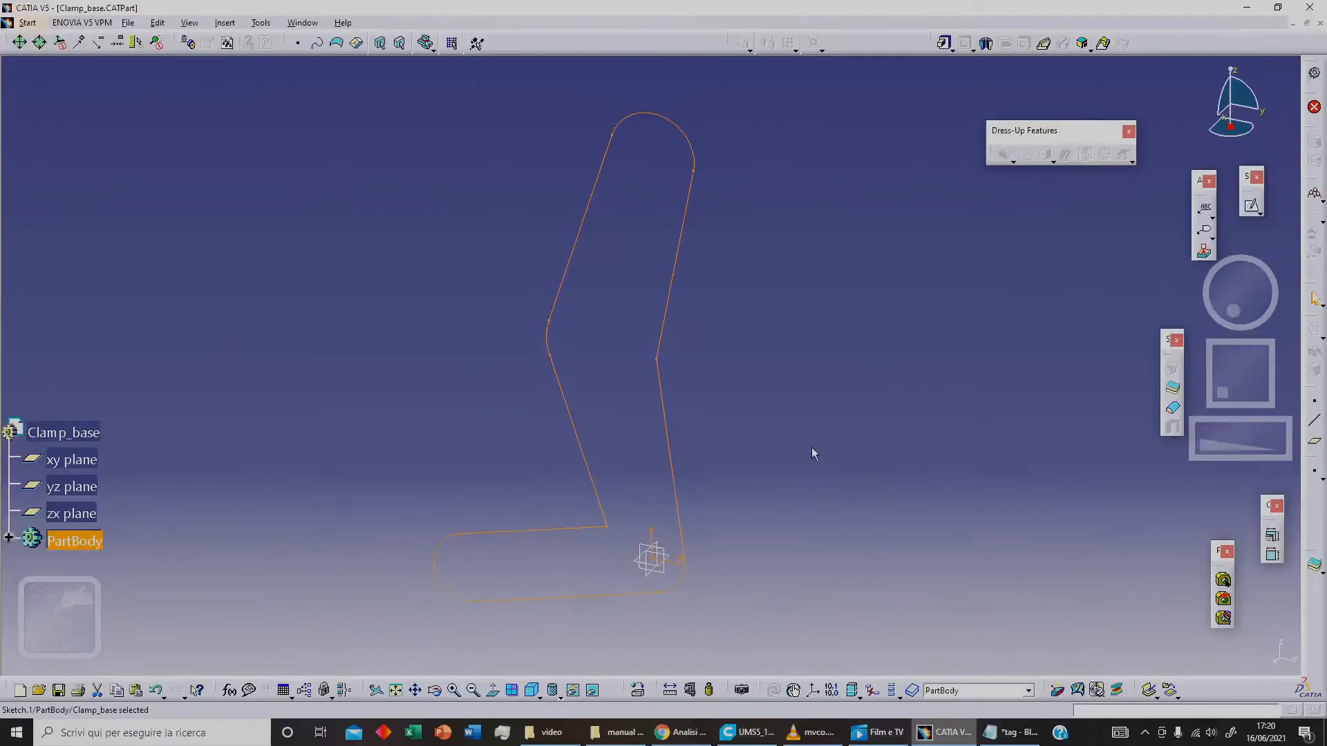
pyautogui.click(942, 44)
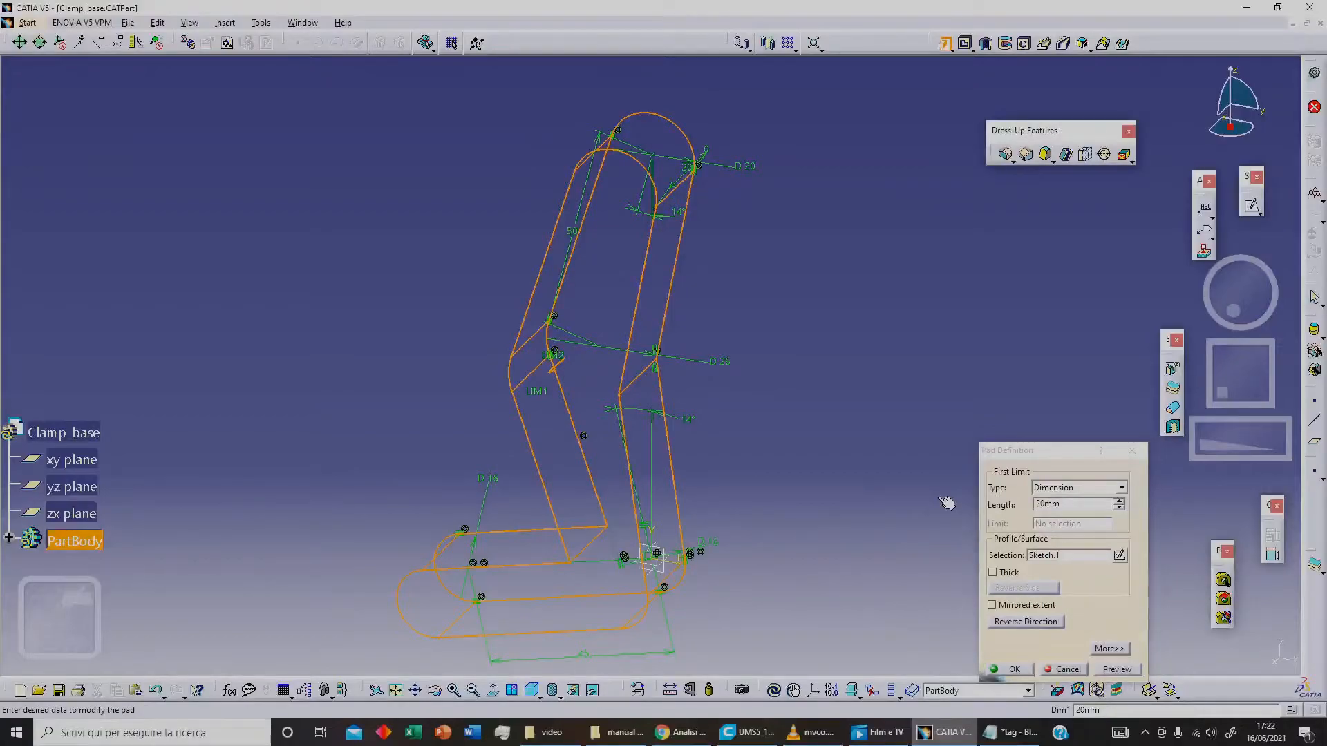
pyautogui.click(1067, 505)
pyautogui.moveTo(1067, 505); pyautogui.dragTo(1026, 512)
pyautogui.write('2.5')
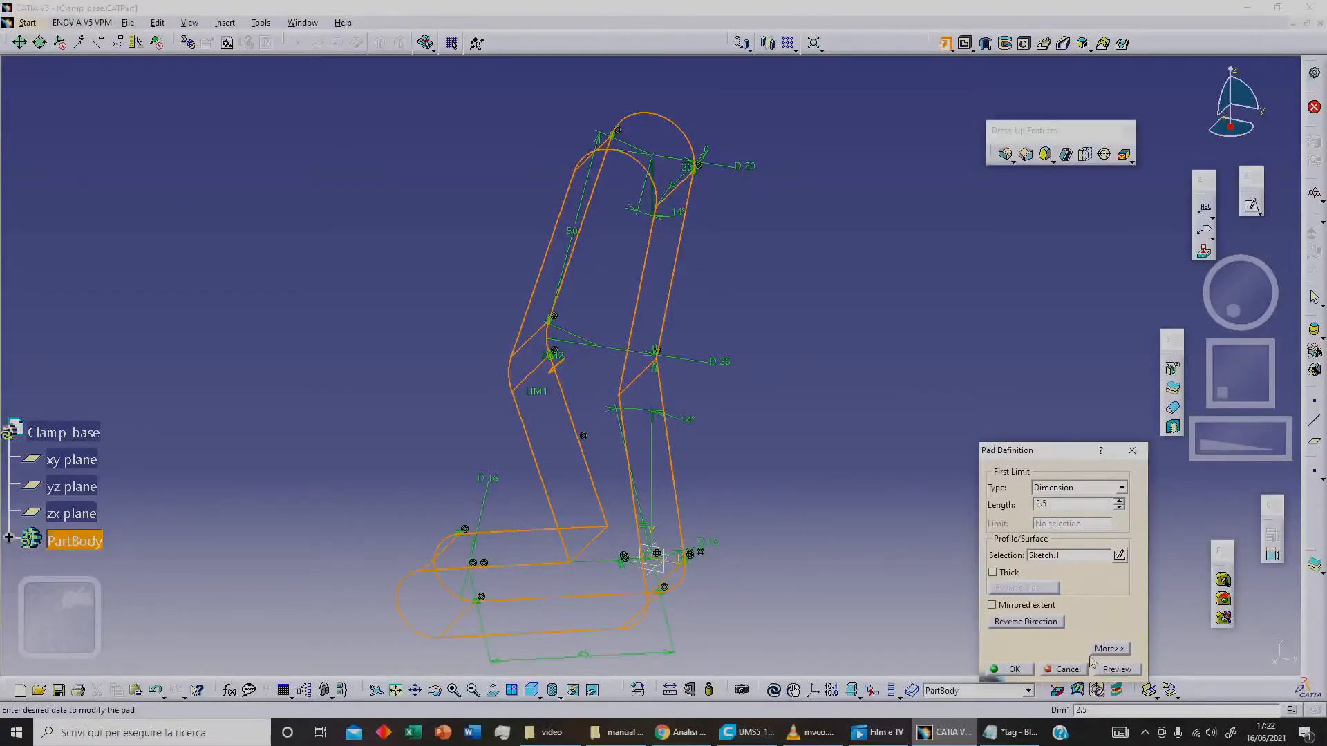
pyautogui.click(1118, 670)
pyautogui.click(1028, 670)
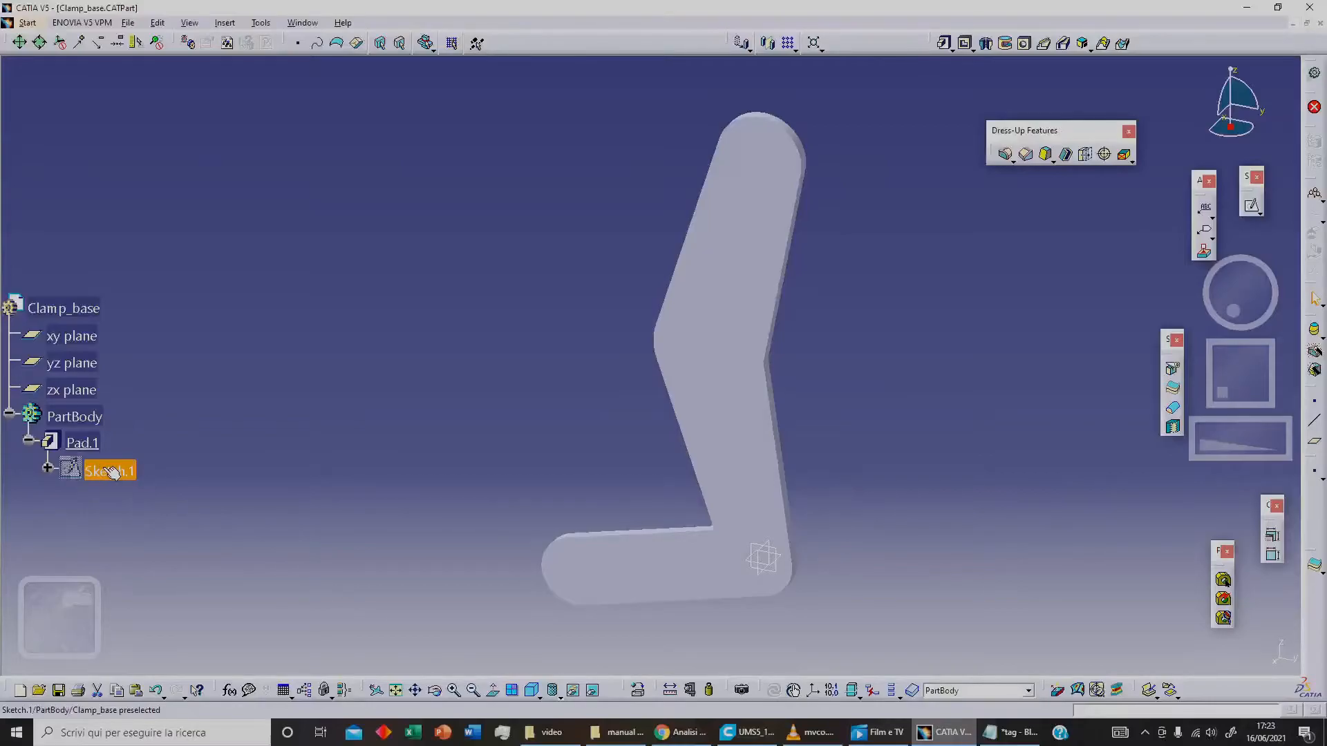
# - Reopen the pad's sketch and check its solving status
pyautogui.doubleClick(127, 473)
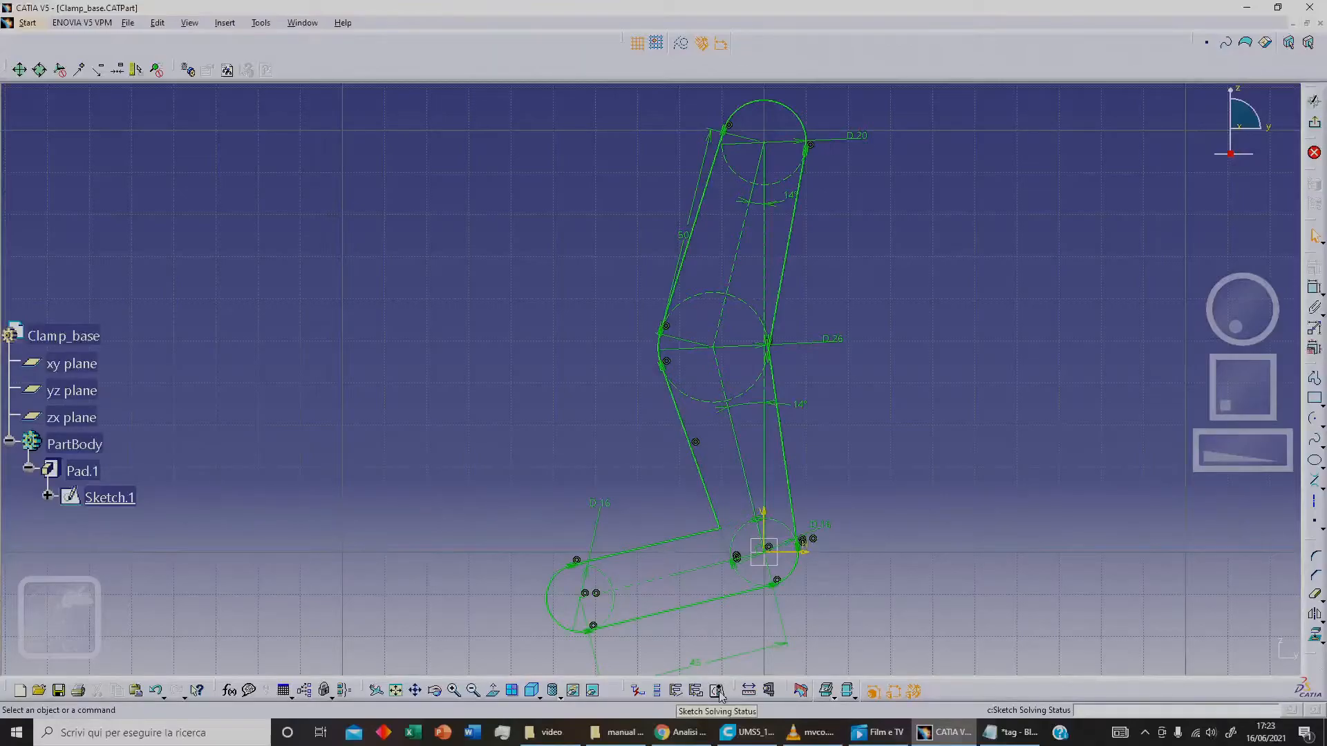
pyautogui.click(717, 691)
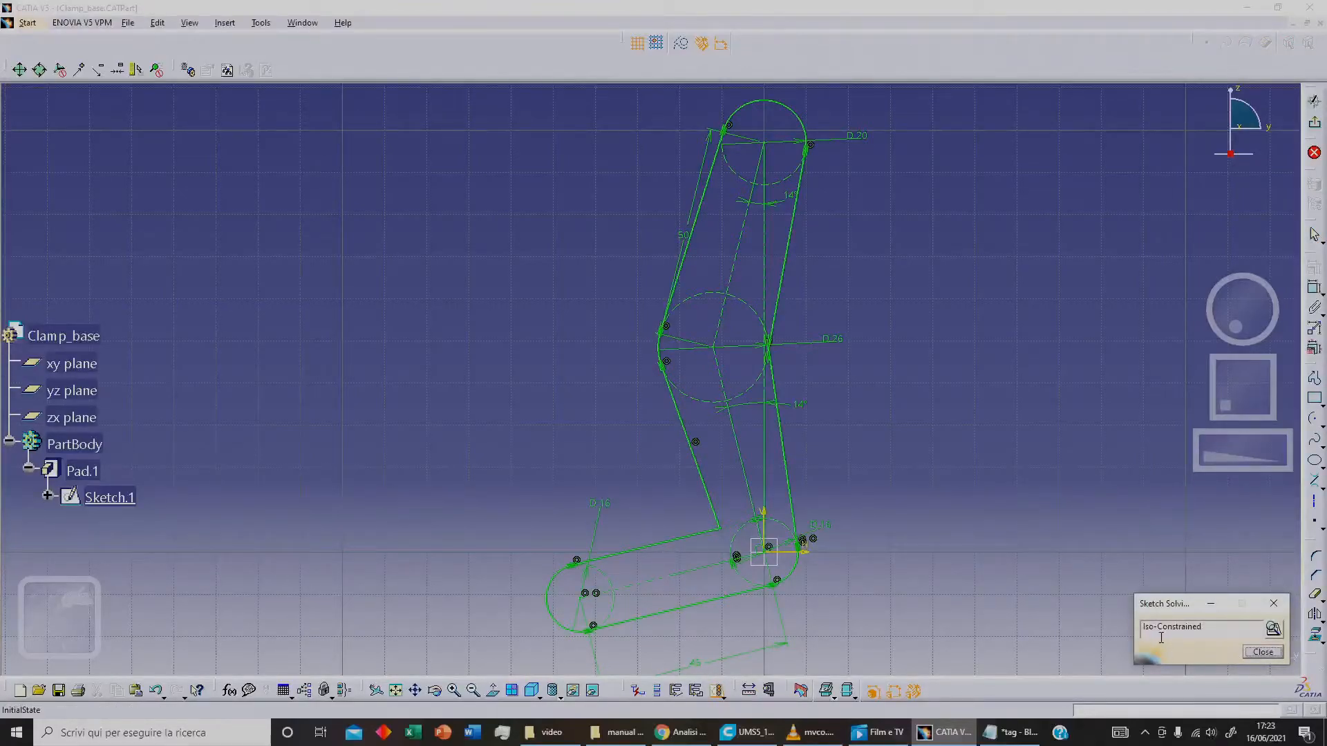
# - Review the sketch analysis, covering the geometry's constraint statuses and the use-edges, and exit the sketch
pyautogui.click(1272, 628)
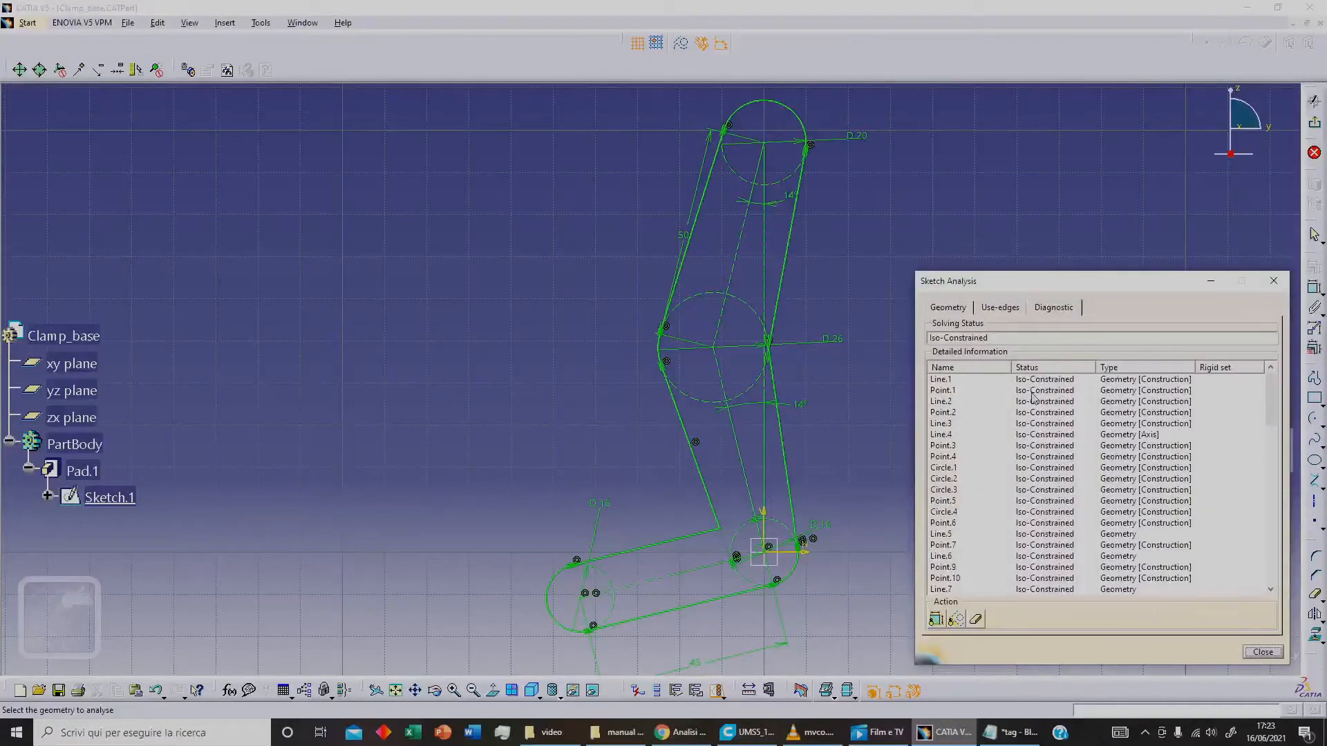
pyautogui.click(1001, 307)
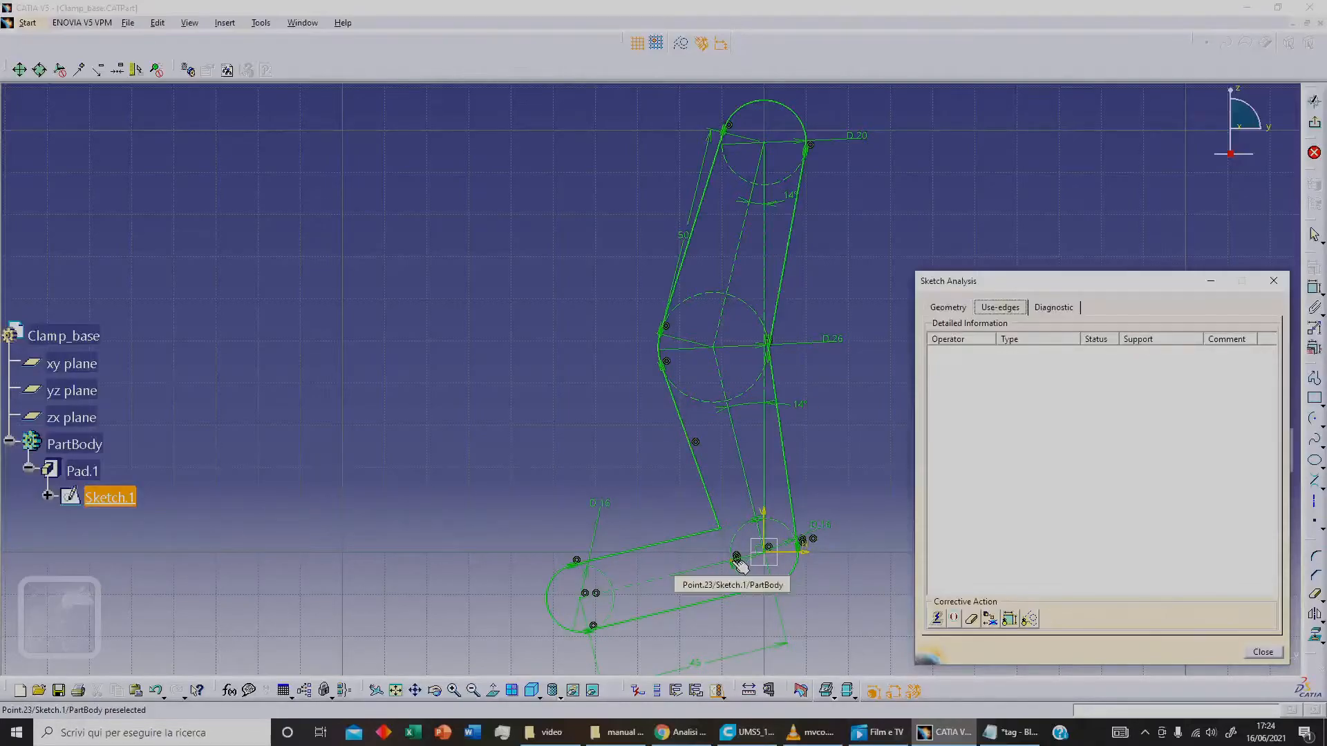
pyautogui.moveTo(682, 530)
pyautogui.mouseDown(button='middle')
pyautogui.moveTo(627, 492)
pyautogui.moveTo(625, 451)
pyautogui.mouseUp(button='middle')
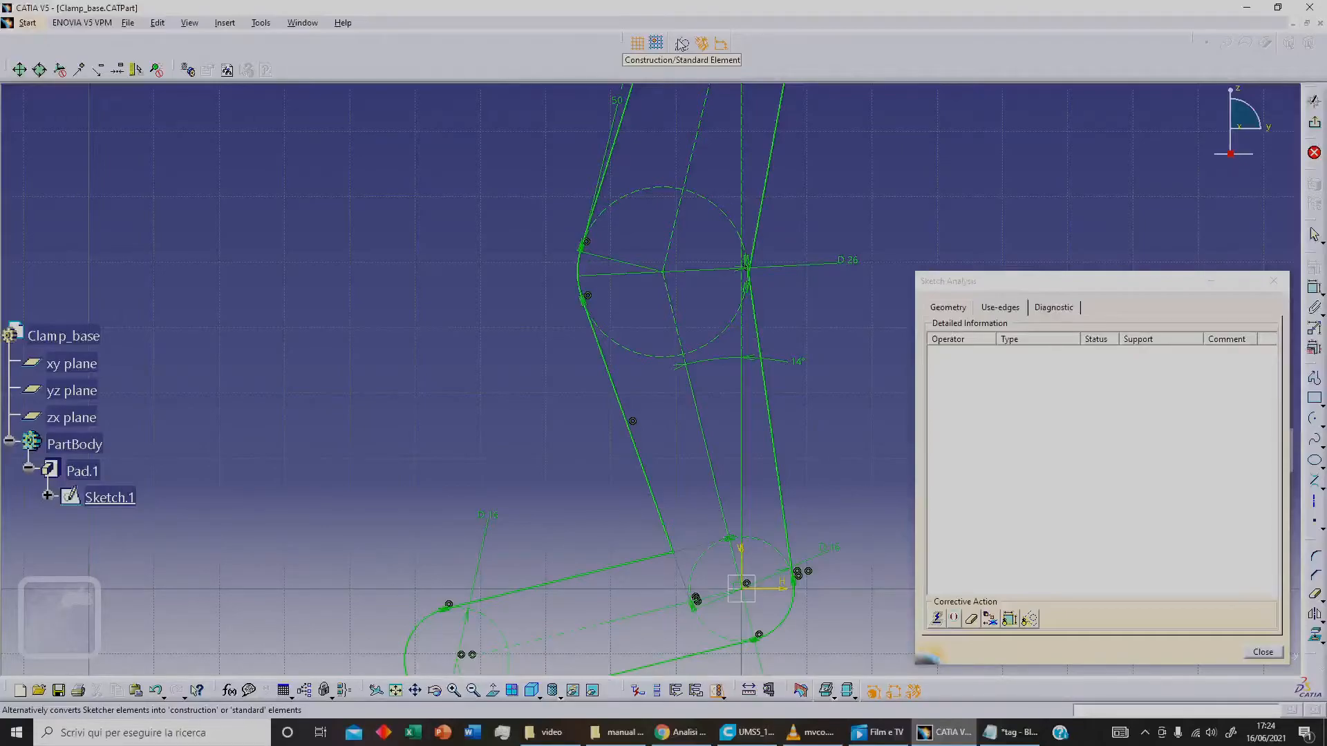
pyautogui.click(1261, 652)
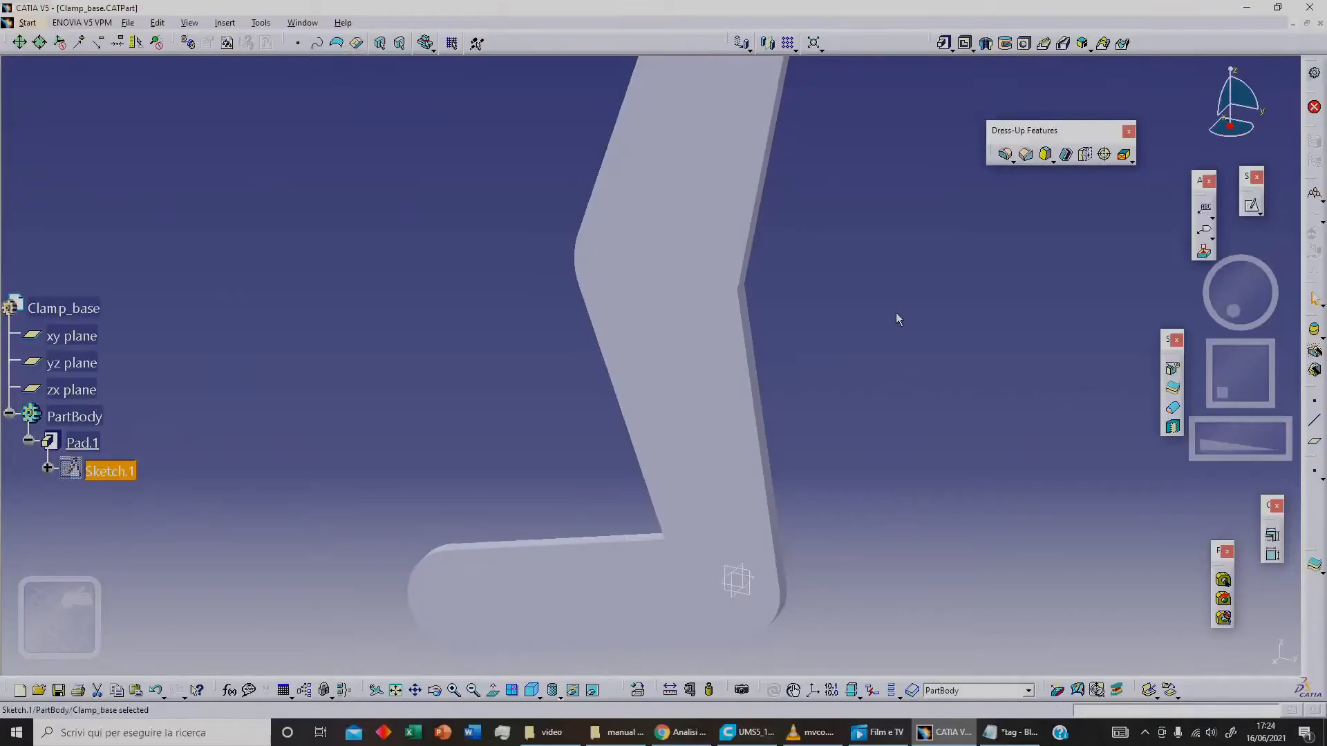
# - Fillet the sharp inner corner edge between the lower arm and the upright with a 6 mm radius
pyautogui.moveTo(896, 312); pyautogui.dragTo(893, 361, button='middle')
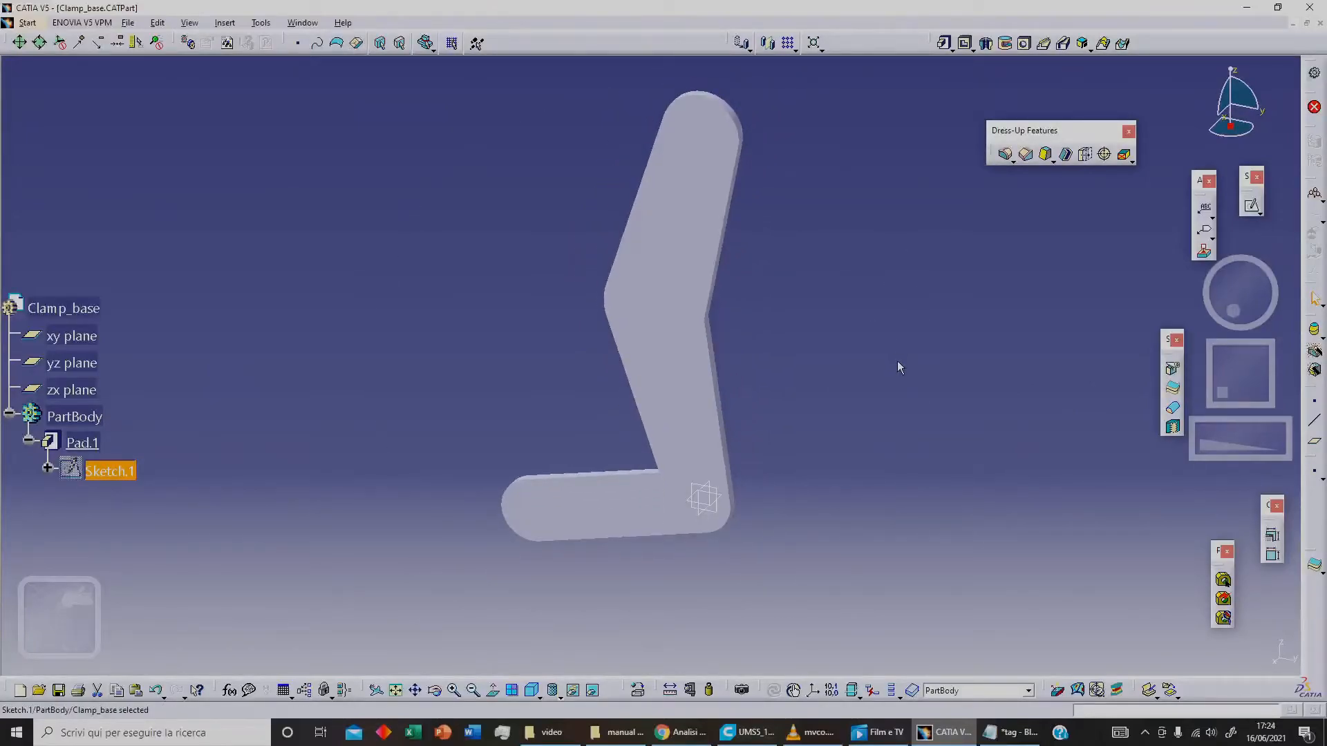
pyautogui.moveTo(559, 412)
pyautogui.mouseDown(button='middle')
pyautogui.moveTo(659, 463)
pyautogui.moveTo(793, 423)
pyautogui.moveTo(793, 370)
pyautogui.moveTo(632, 433)
pyautogui.moveTo(696, 438)
pyautogui.moveTo(765, 521)
pyautogui.mouseUp(button='middle')
pyautogui.click(745, 502)
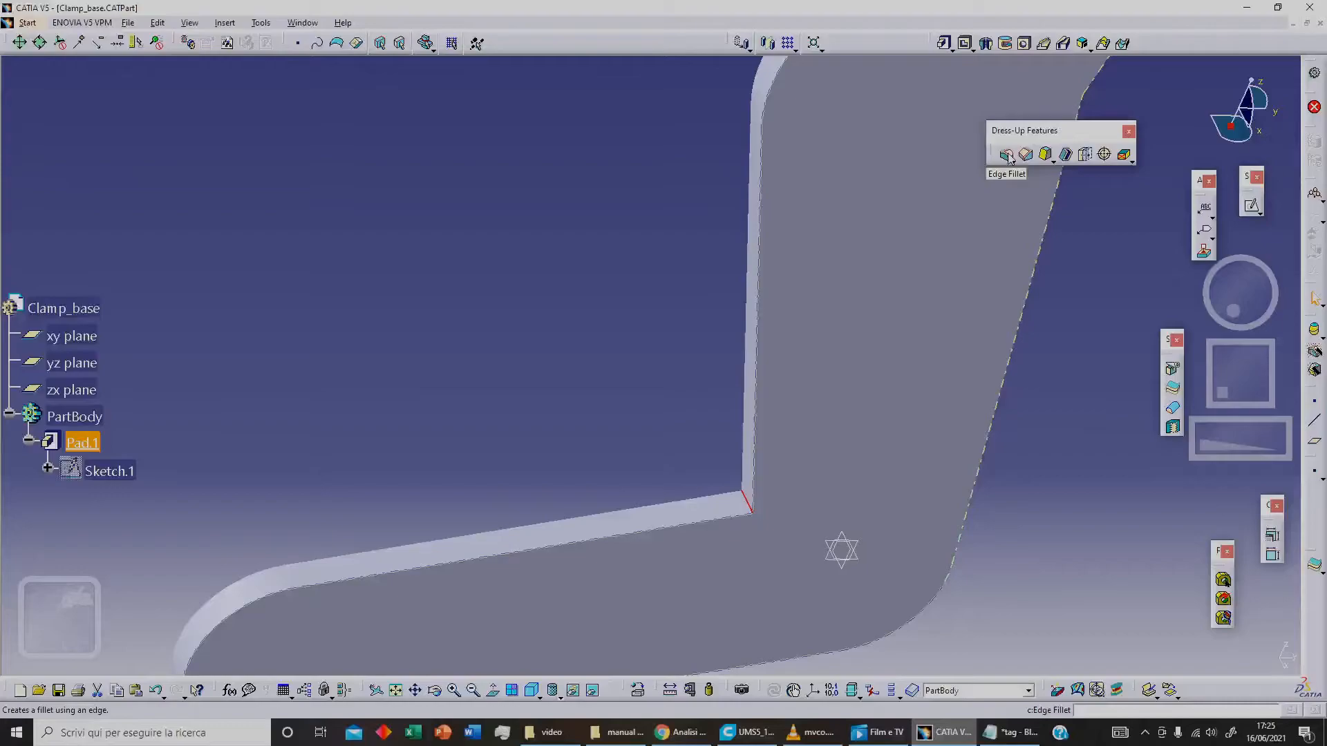
pyautogui.click(1007, 155)
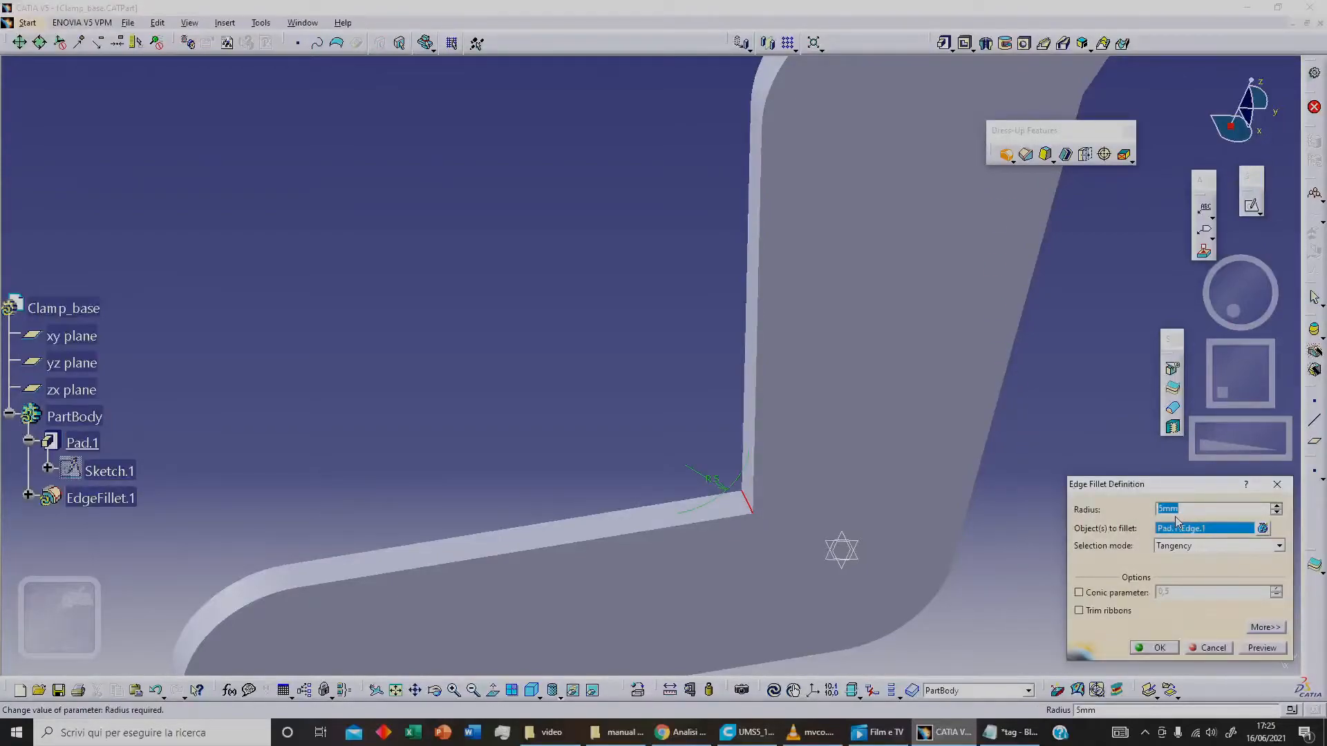
pyautogui.write('6')
pyautogui.press('Return')
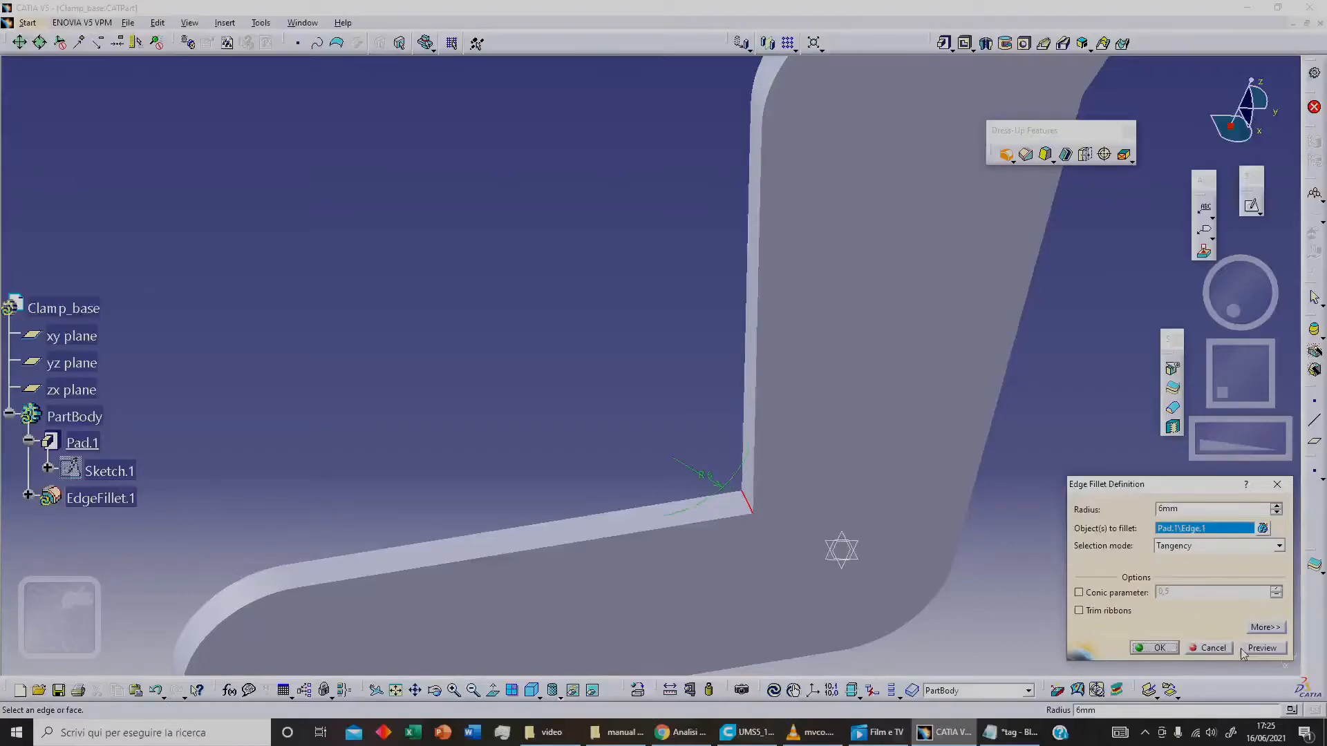
pyautogui.click(1161, 648)
# - Fillet the concave edge at the upright's middle bend, opposite its rounded side, with a 26 mm radius
pyautogui.moveTo(957, 314); pyautogui.dragTo(740, 262, button='middle')
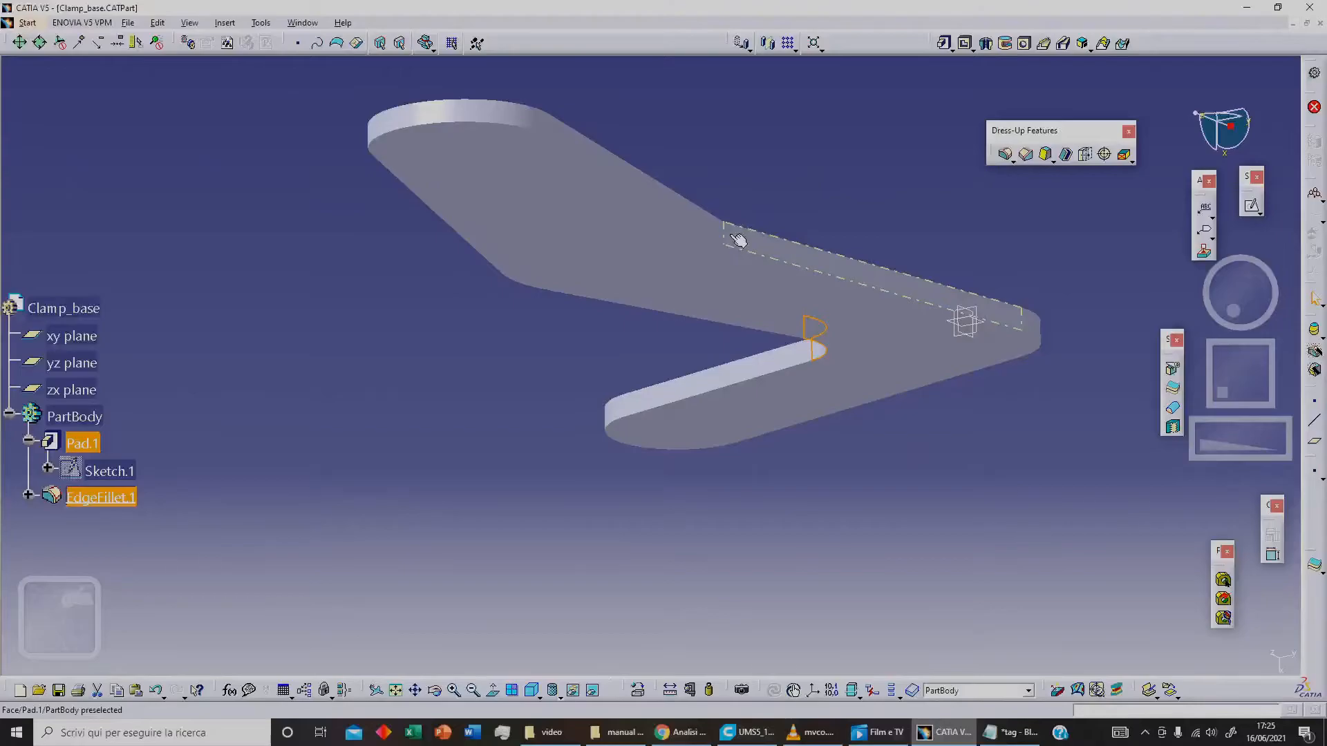
pyautogui.click(729, 238)
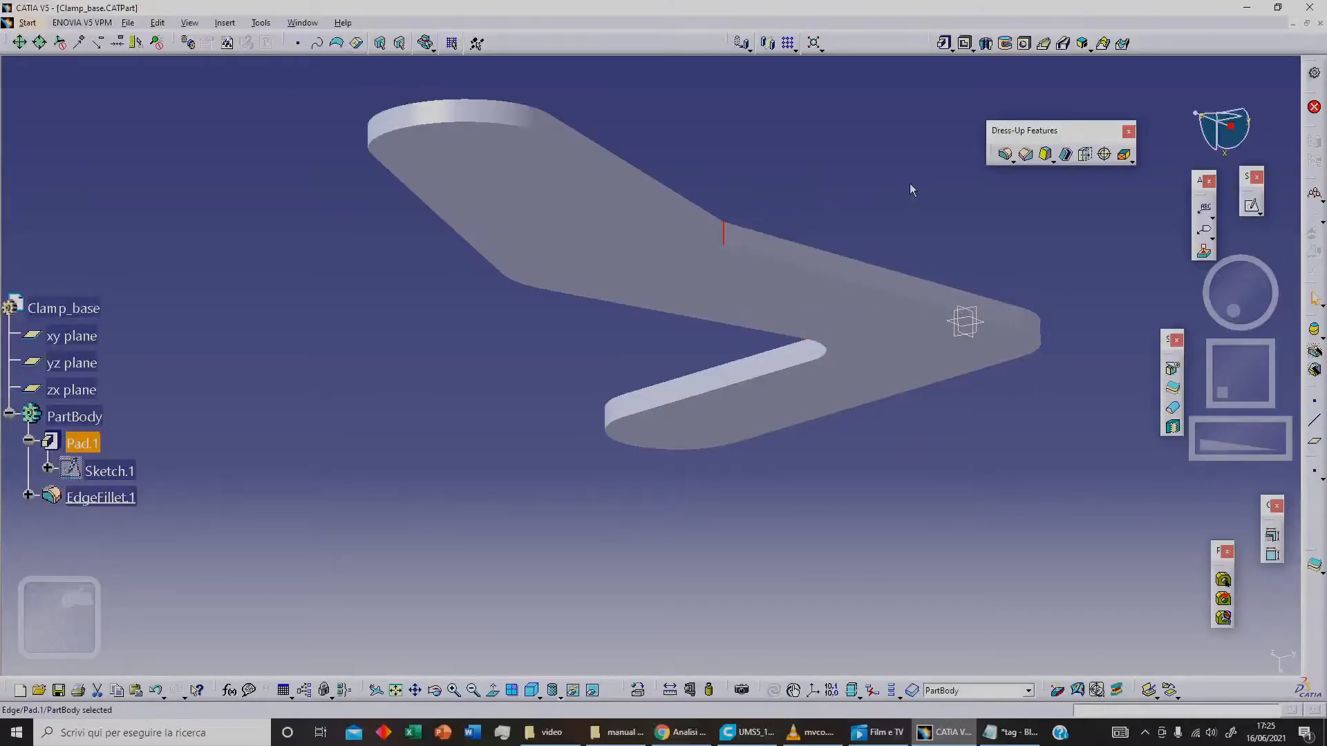
pyautogui.click(1005, 153)
pyautogui.write('26mm')
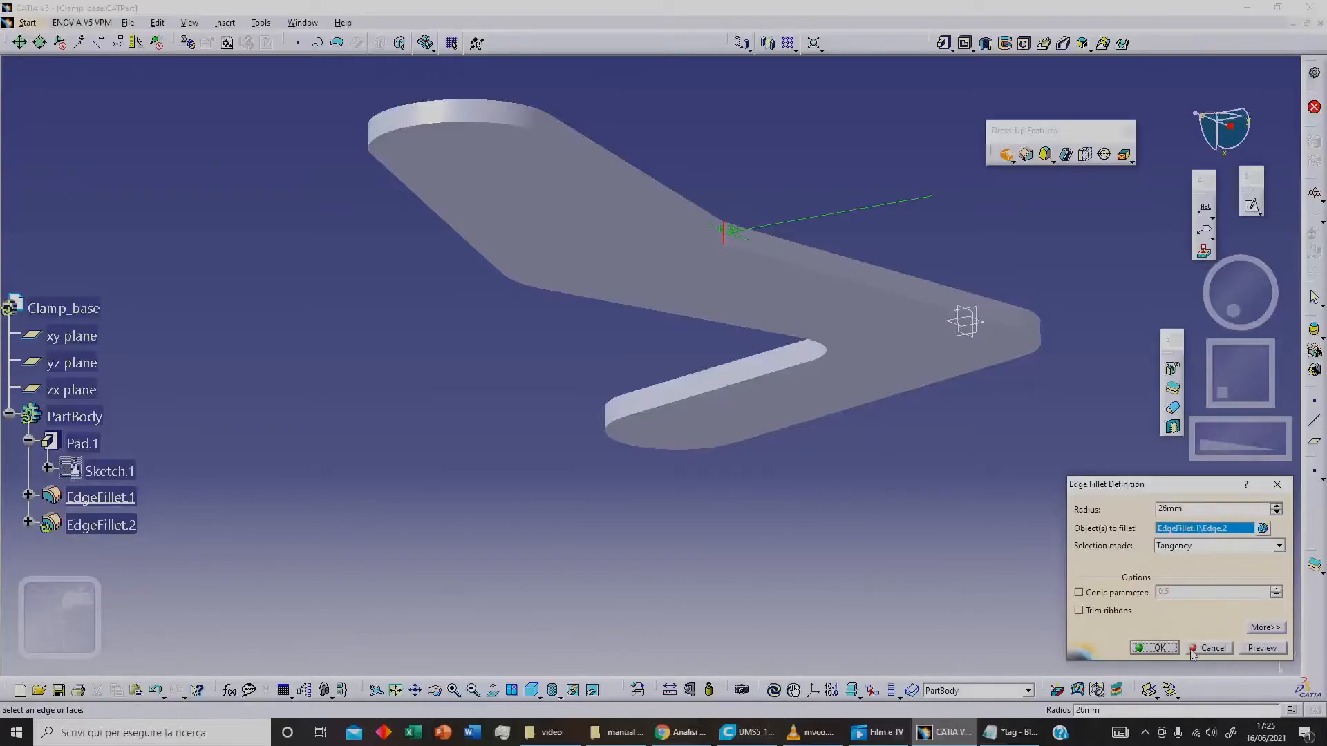
pyautogui.click(1168, 649)
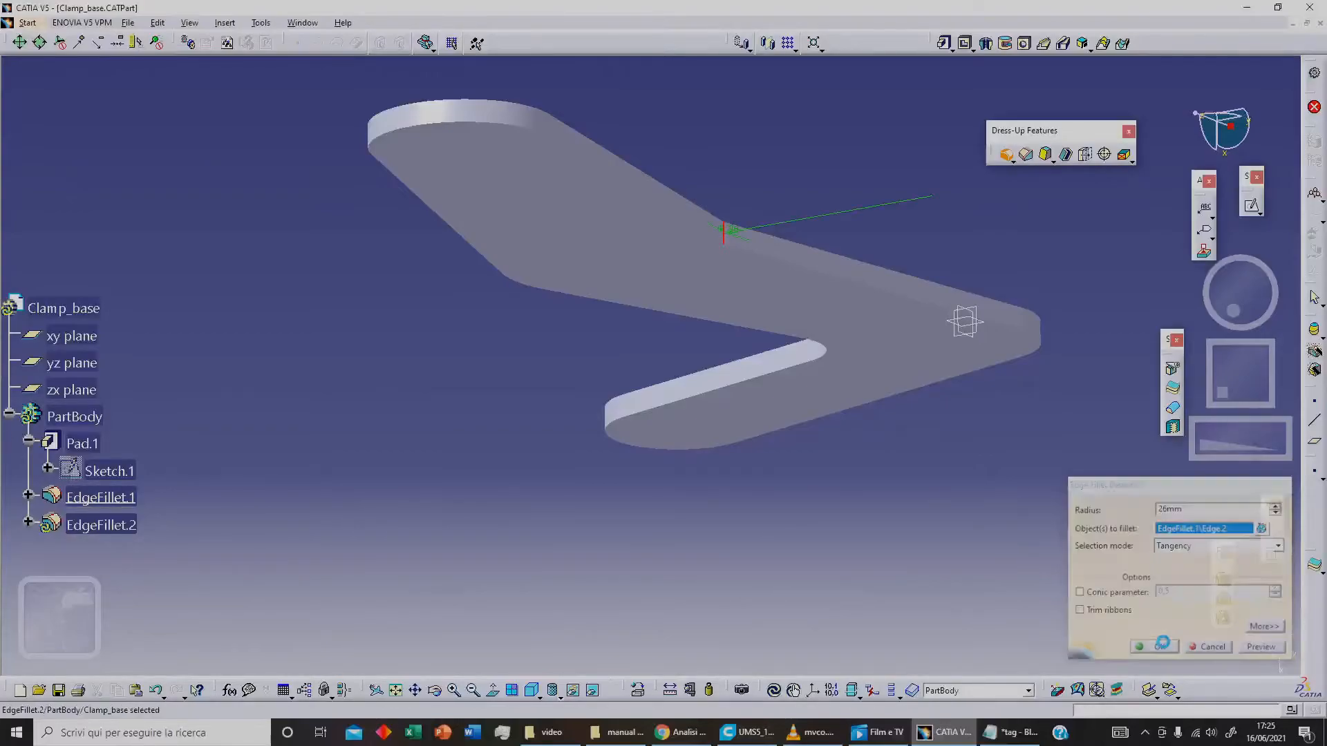
# - Reopen the pad's sketch and draw a circle of about 5 mm radius centred on the upper 20 mm circle
pyautogui.moveTo(527, 371); pyautogui.dragTo(754, 291, button='middle')
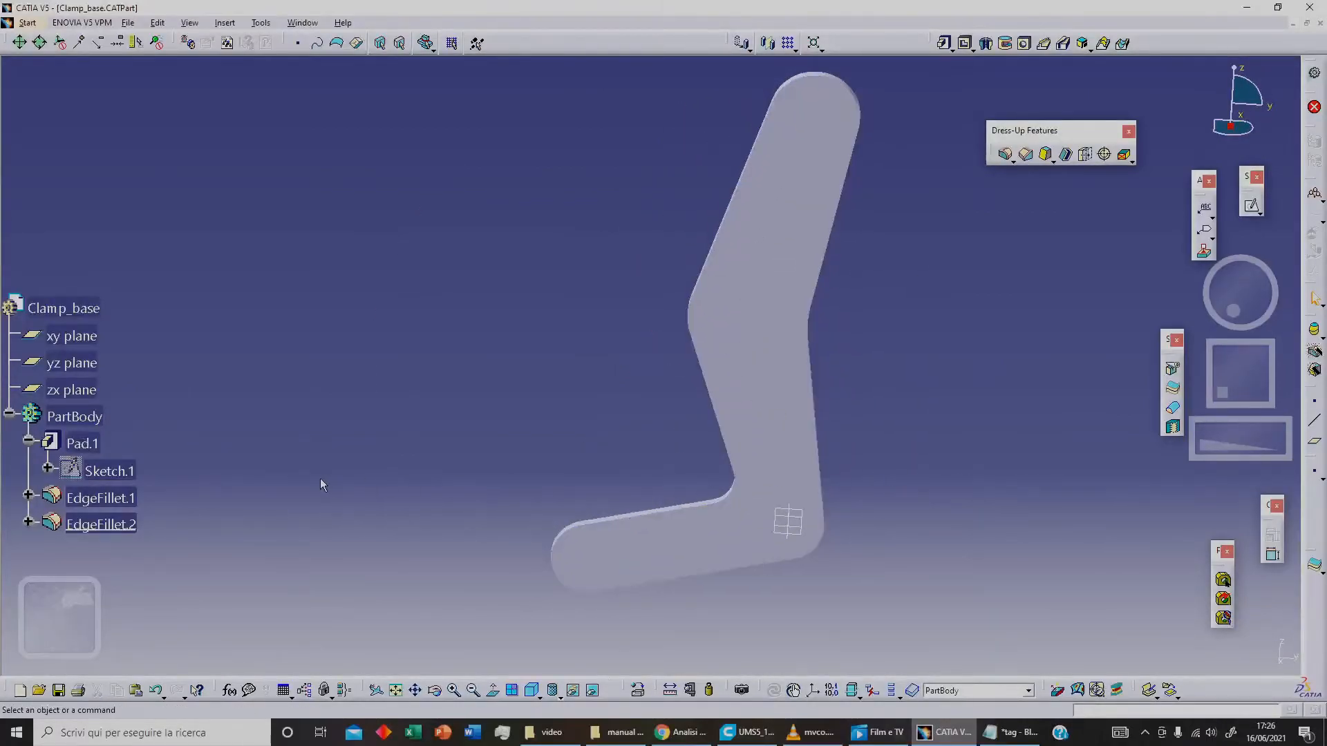
pyautogui.doubleClick(111, 470)
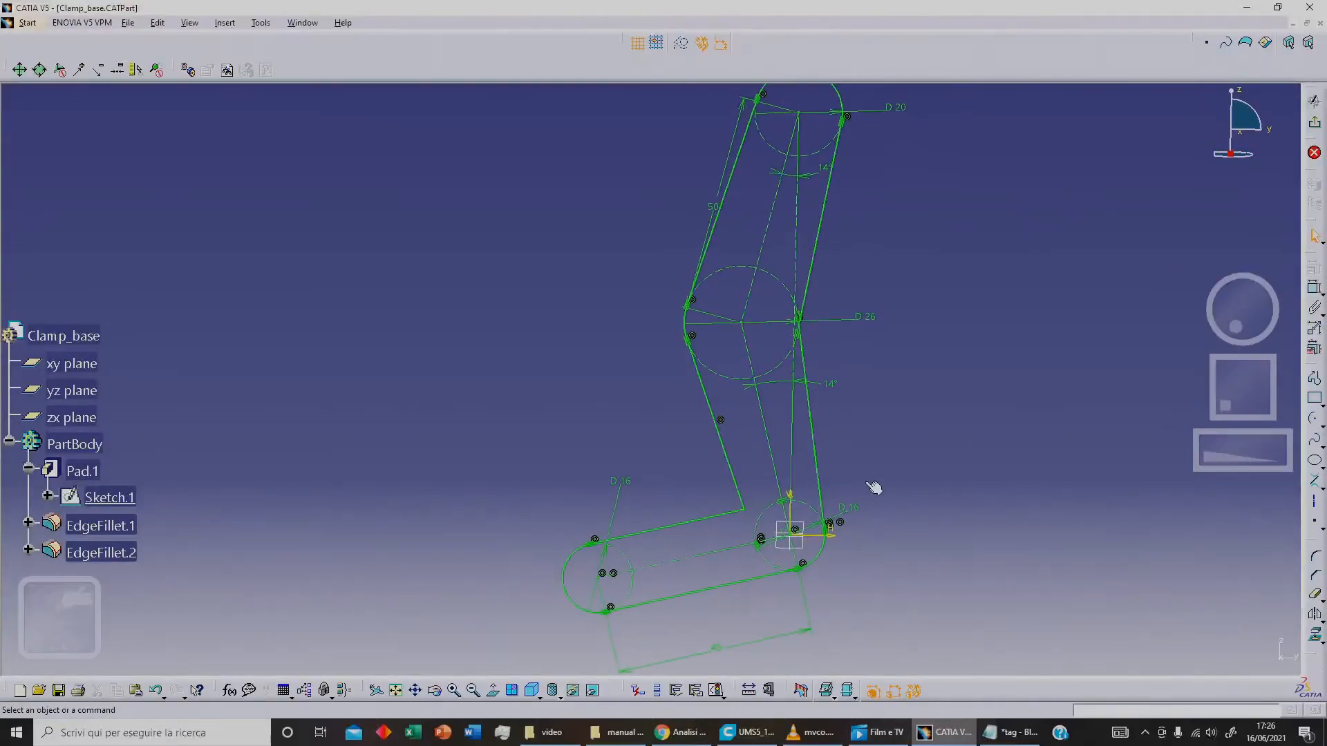
pyautogui.scroll(1, 805, 465)
pyautogui.moveTo(867, 297)
pyautogui.mouseDown(button='middle')
pyautogui.moveTo(806, 465)
pyautogui.moveTo(940, 412)
pyautogui.mouseUp(button='middle')
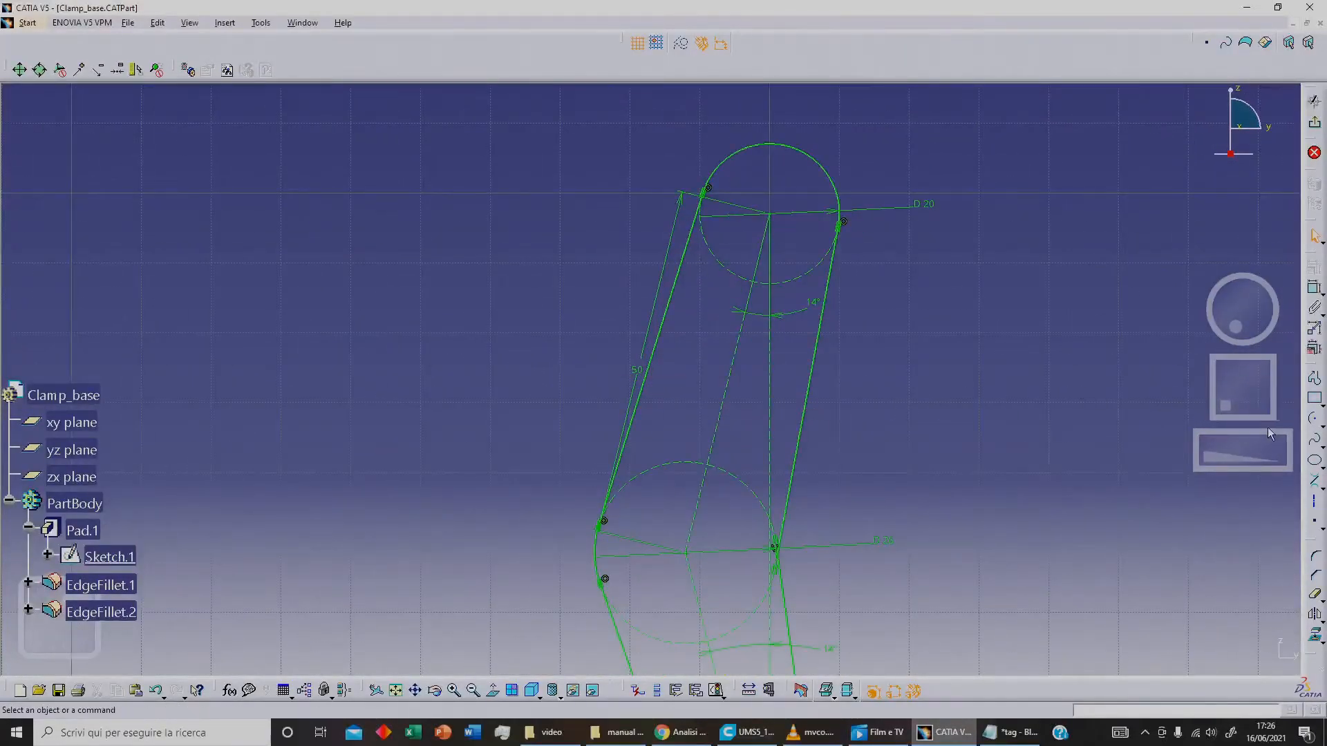
pyautogui.click(1320, 429)
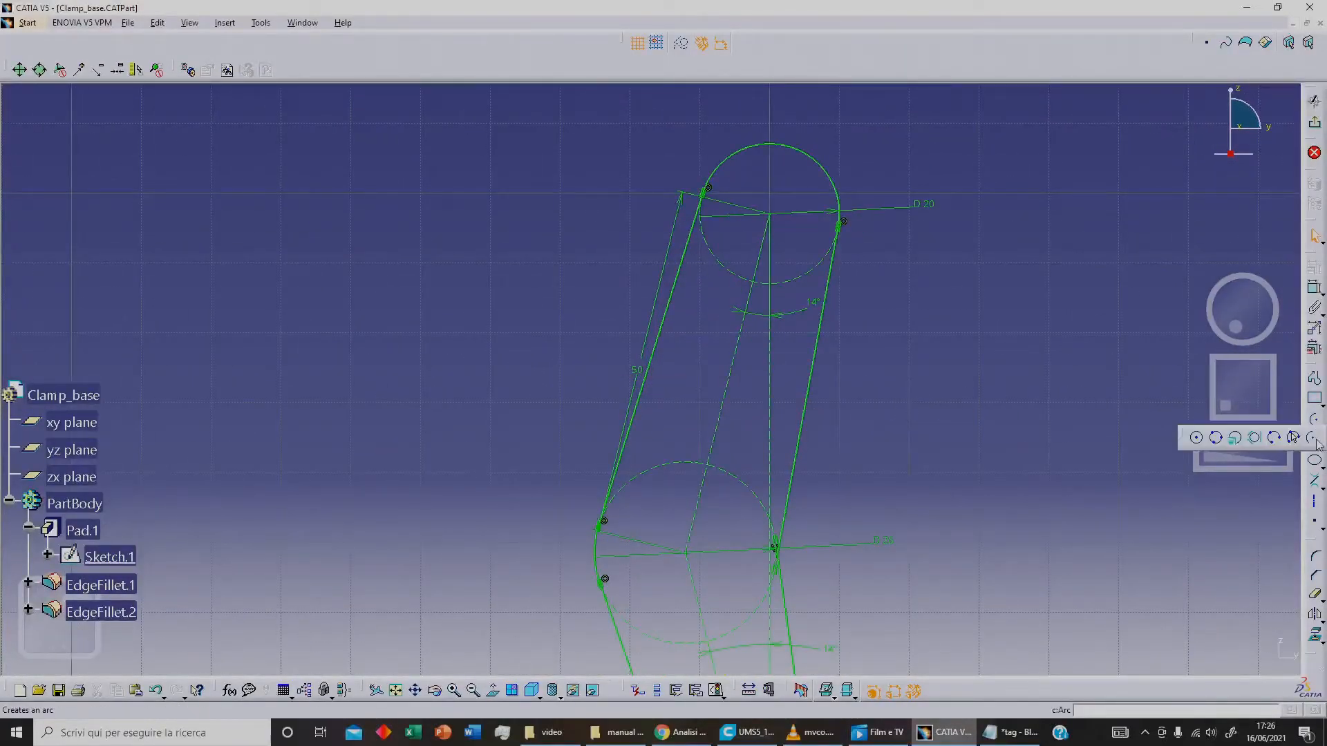
pyautogui.click(1201, 438)
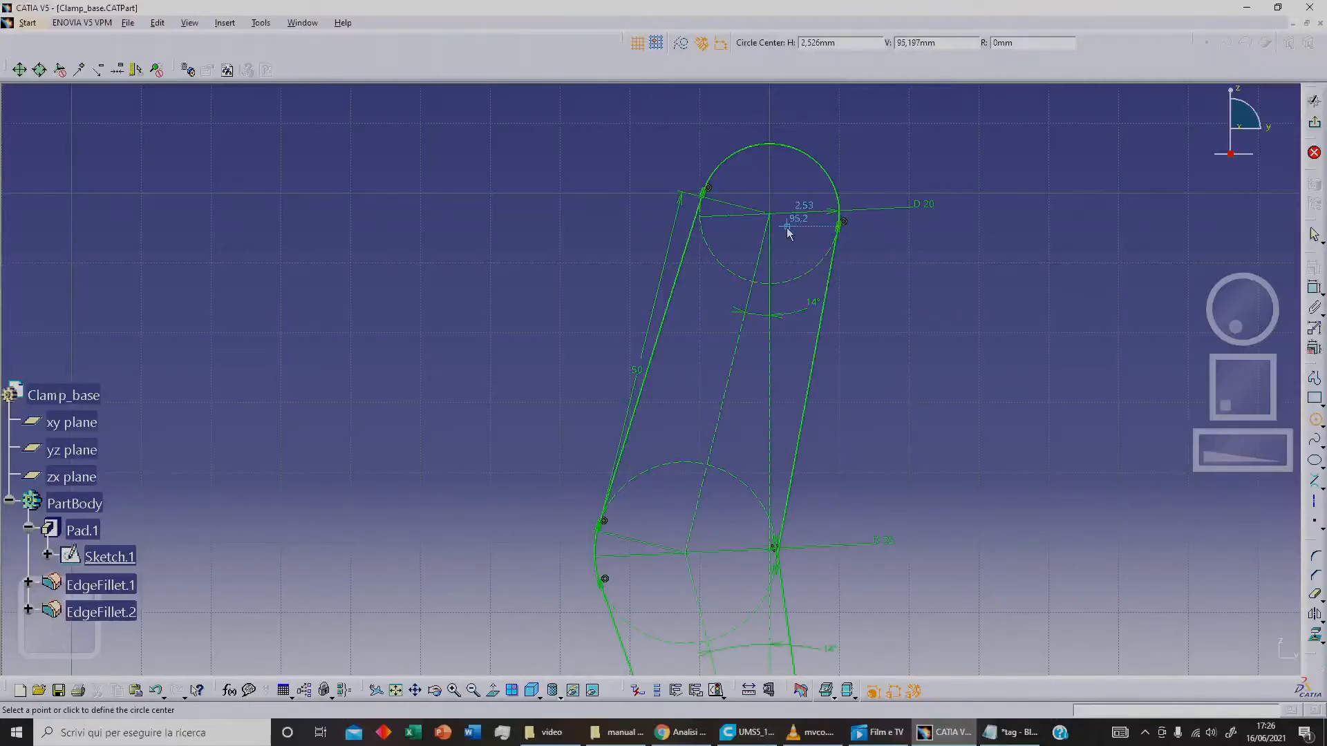
pyautogui.click(770, 215)
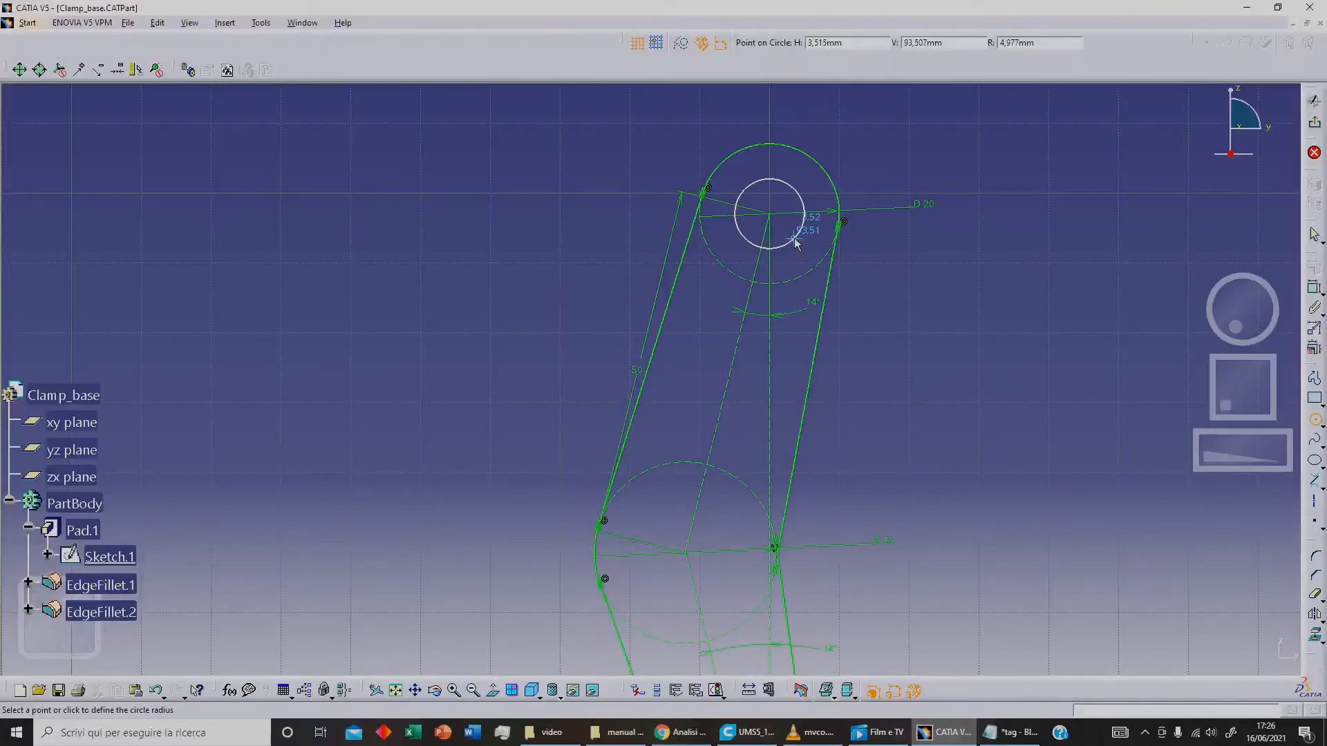
pyautogui.click(795, 238)
# - Dimension the new upper circle's diameter and set it to 6 mm
pyautogui.click(1315, 309)
pyautogui.click(855, 142)
pyautogui.doubleClick(855, 142)
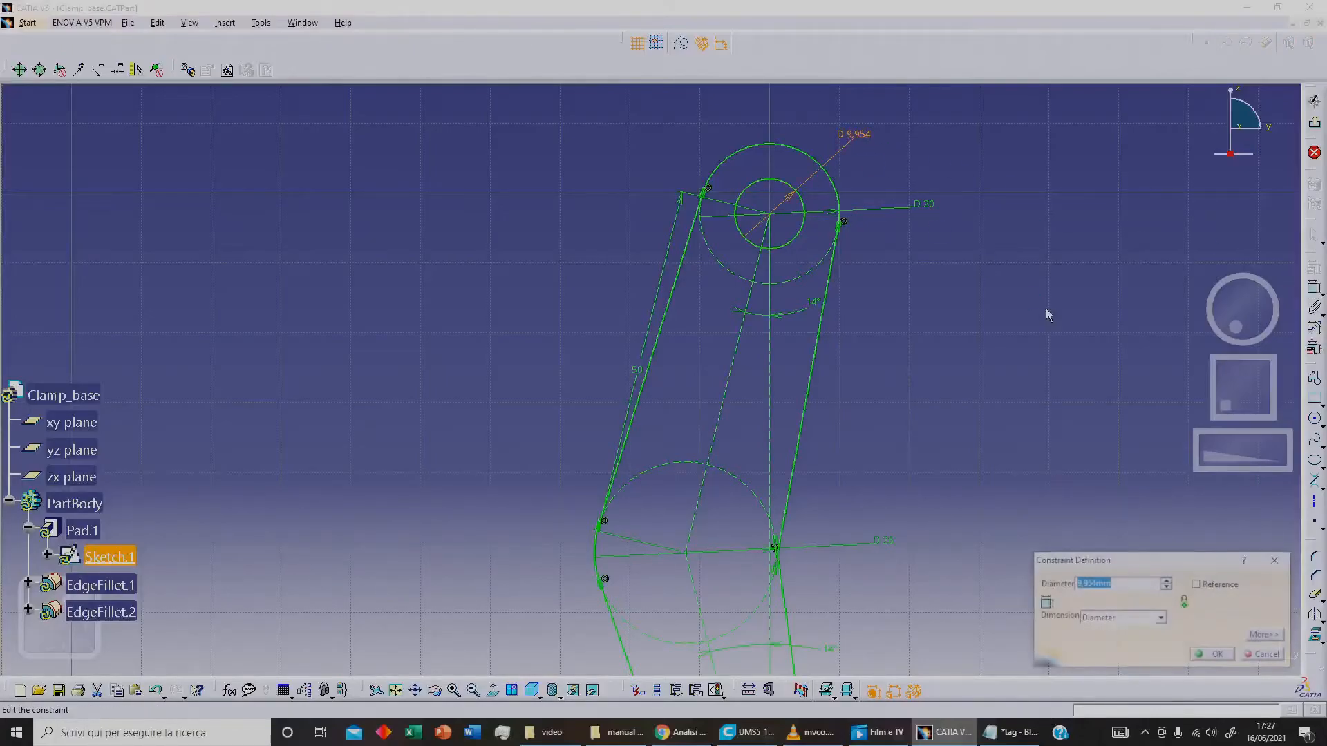
pyautogui.write('6')
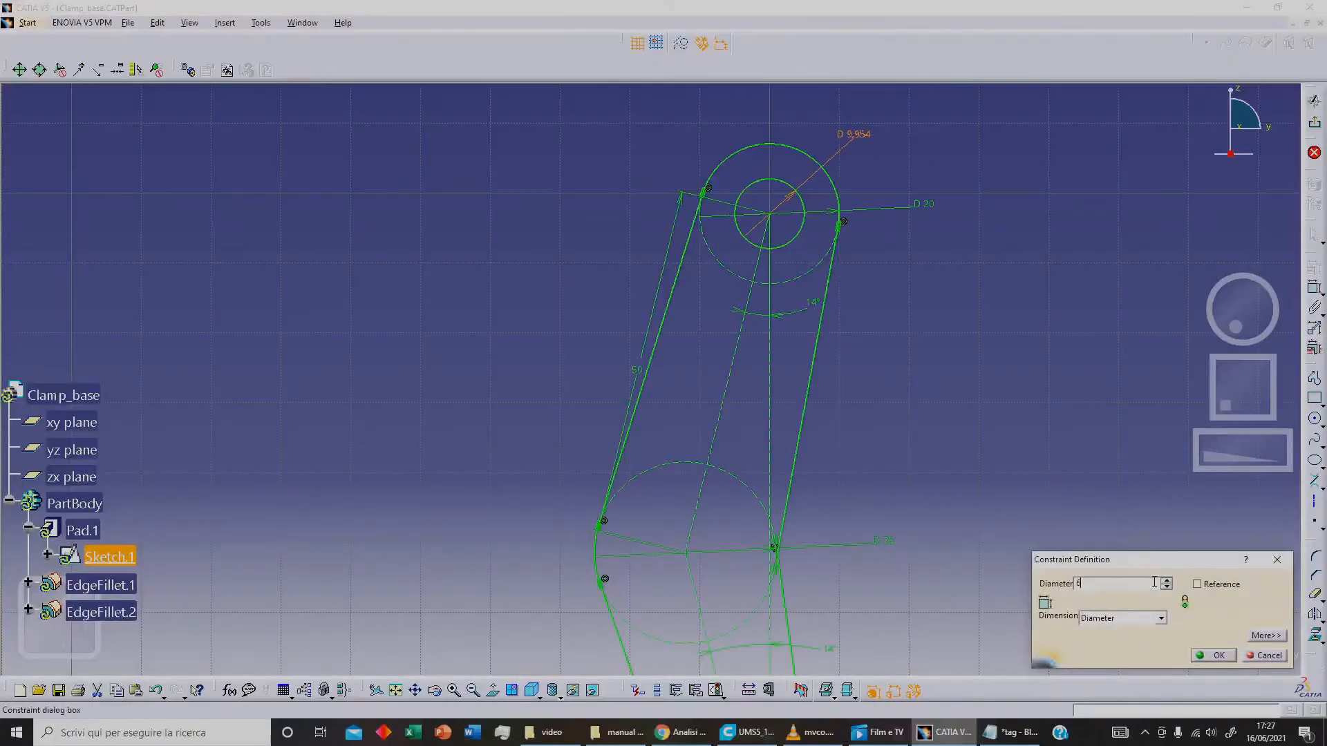
pyautogui.click(1218, 655)
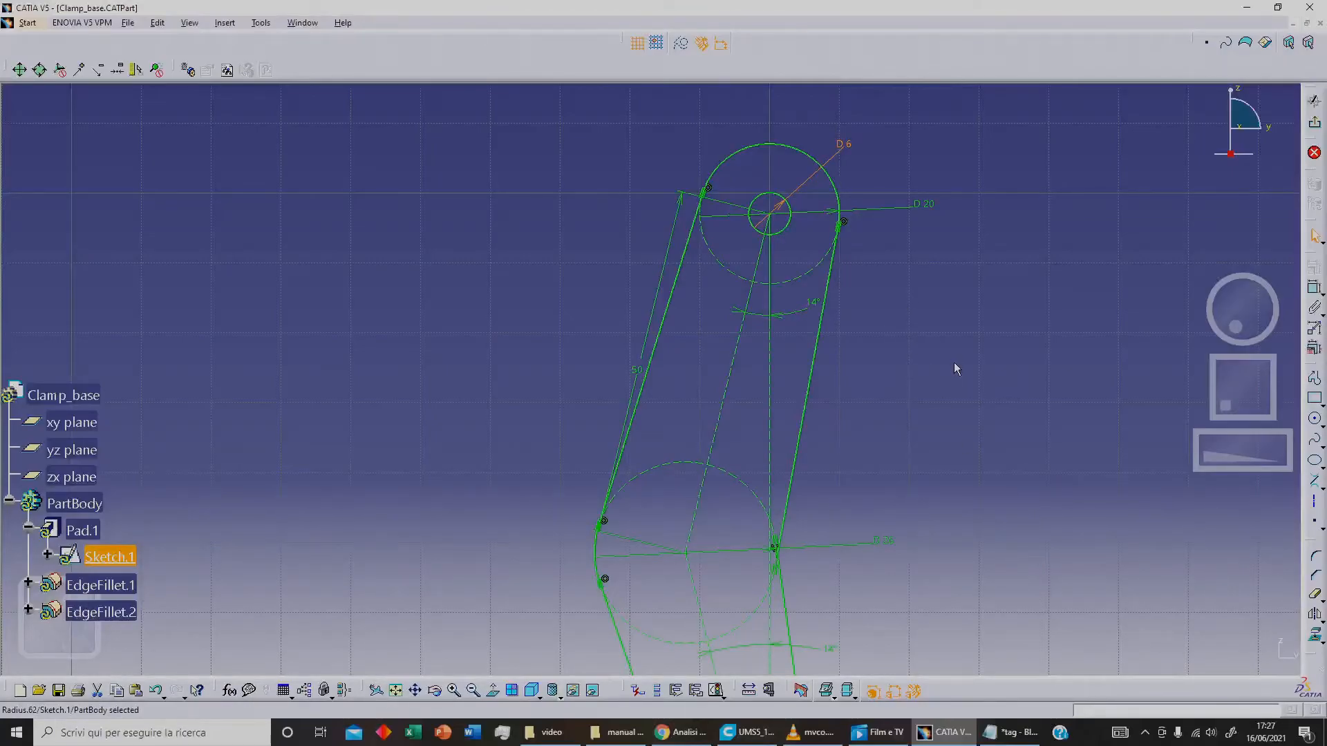
# - Draw a circle centred on the upper inclined construction line, between the 20 mm and 26 mm circles, and set its diameter to 6 mm
pyautogui.click(1313, 419)
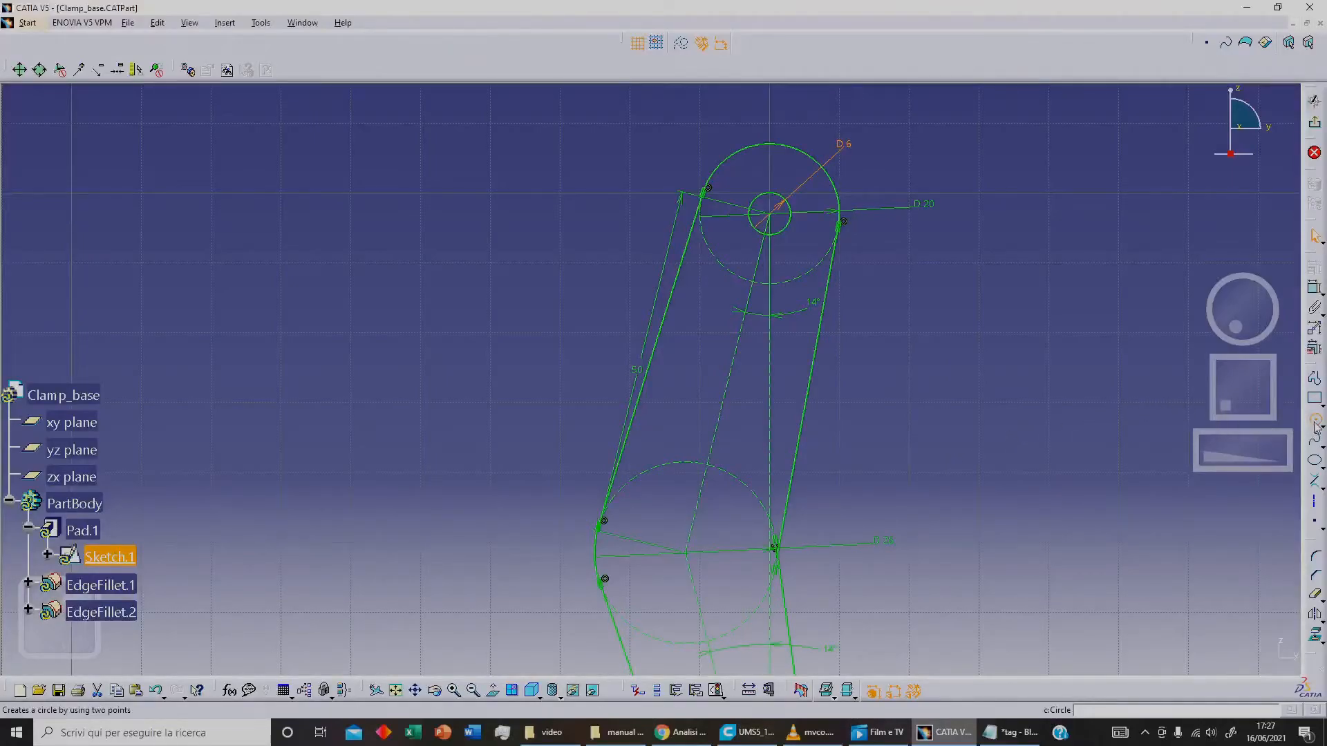
pyautogui.click(724, 396)
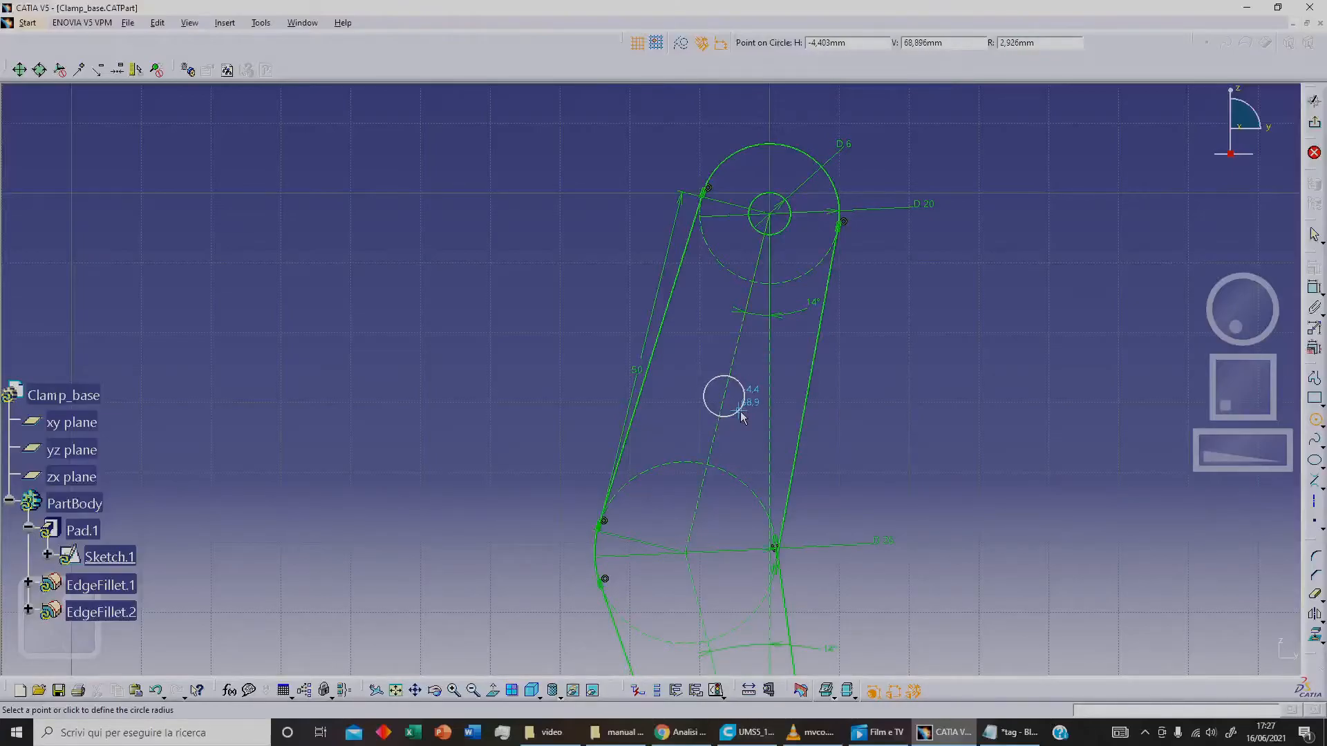
pyautogui.click(740, 412)
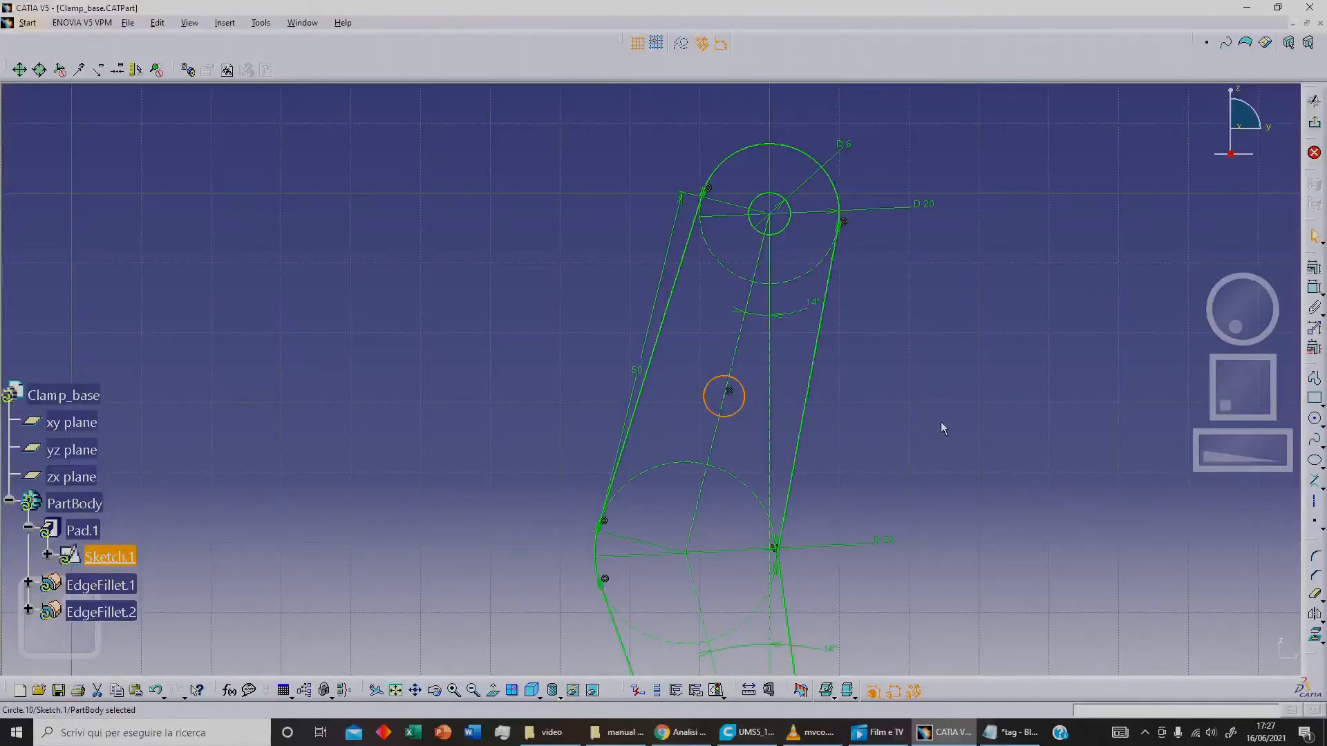
pyautogui.click(1313, 288)
pyautogui.doubleClick(895, 401)
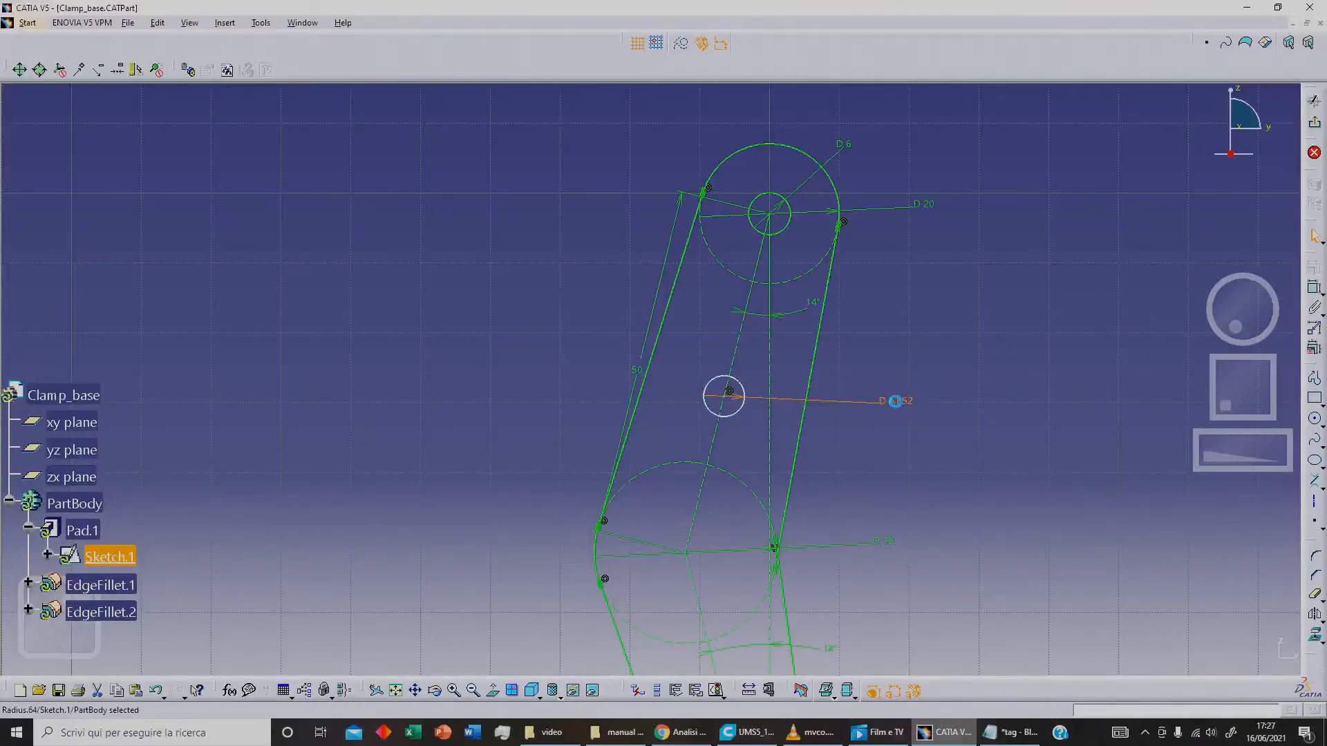
pyautogui.write('6')
pyautogui.press('Return')
# - Set the diameter of the hole circle inside the upper rounded end to 8 mm
pyautogui.doubleClick(844, 144)
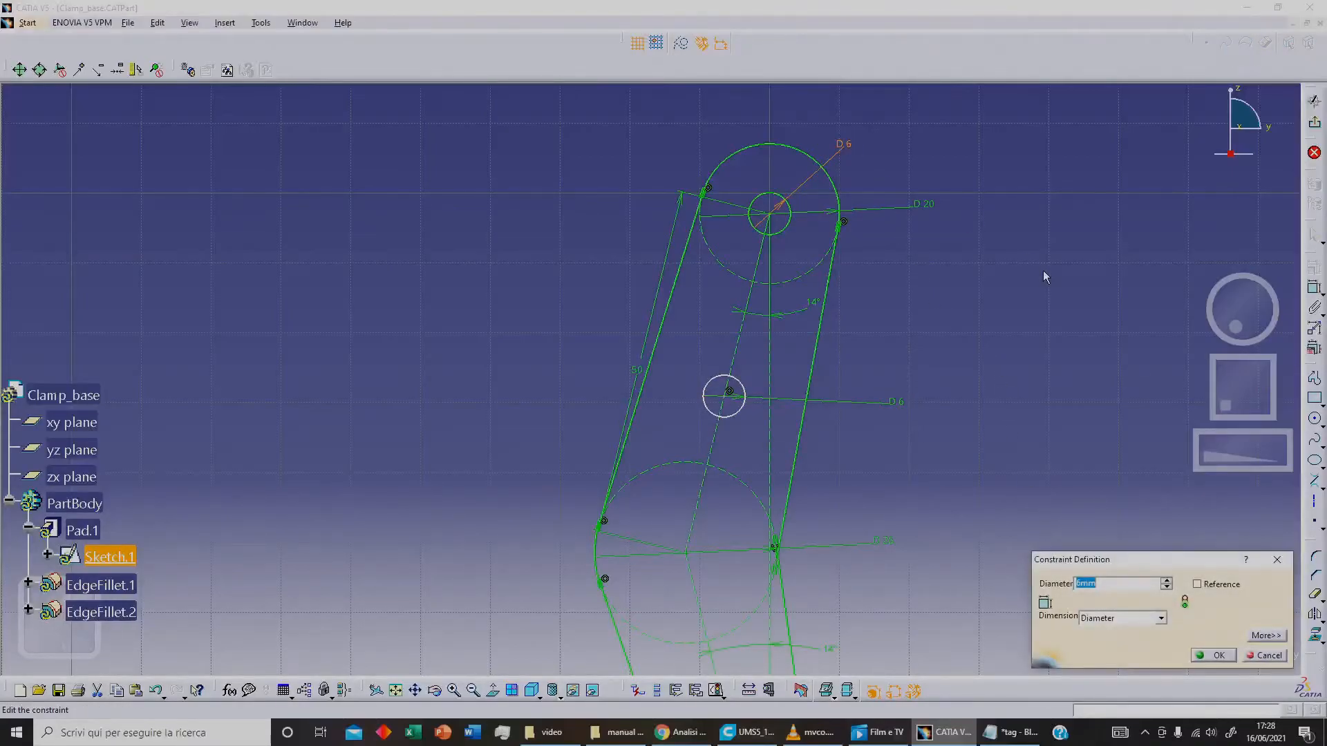
pyautogui.write('8')
pyautogui.click(1211, 656)
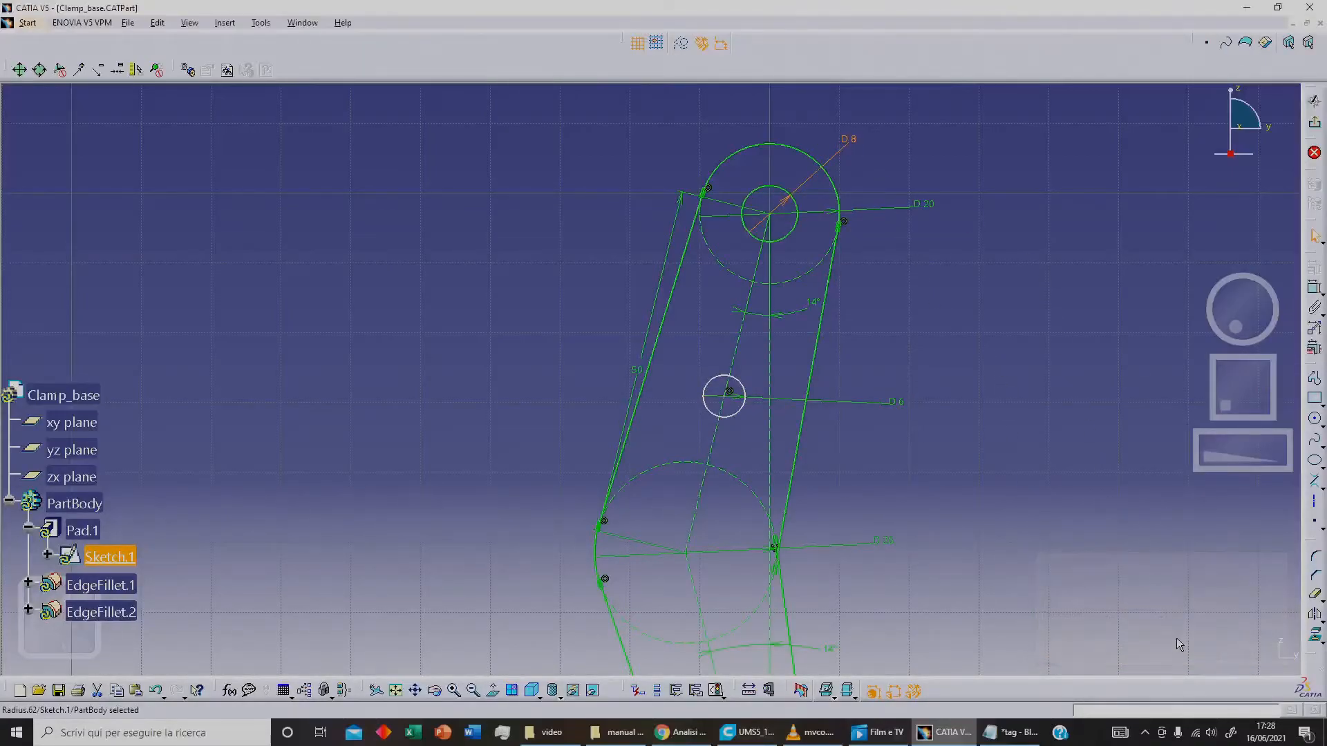
# - Dimension the distance between the centres of the 8 mm and 6 mm circles and set it to 26 mm
pyautogui.click(729, 391)
pyautogui.click(1313, 288)
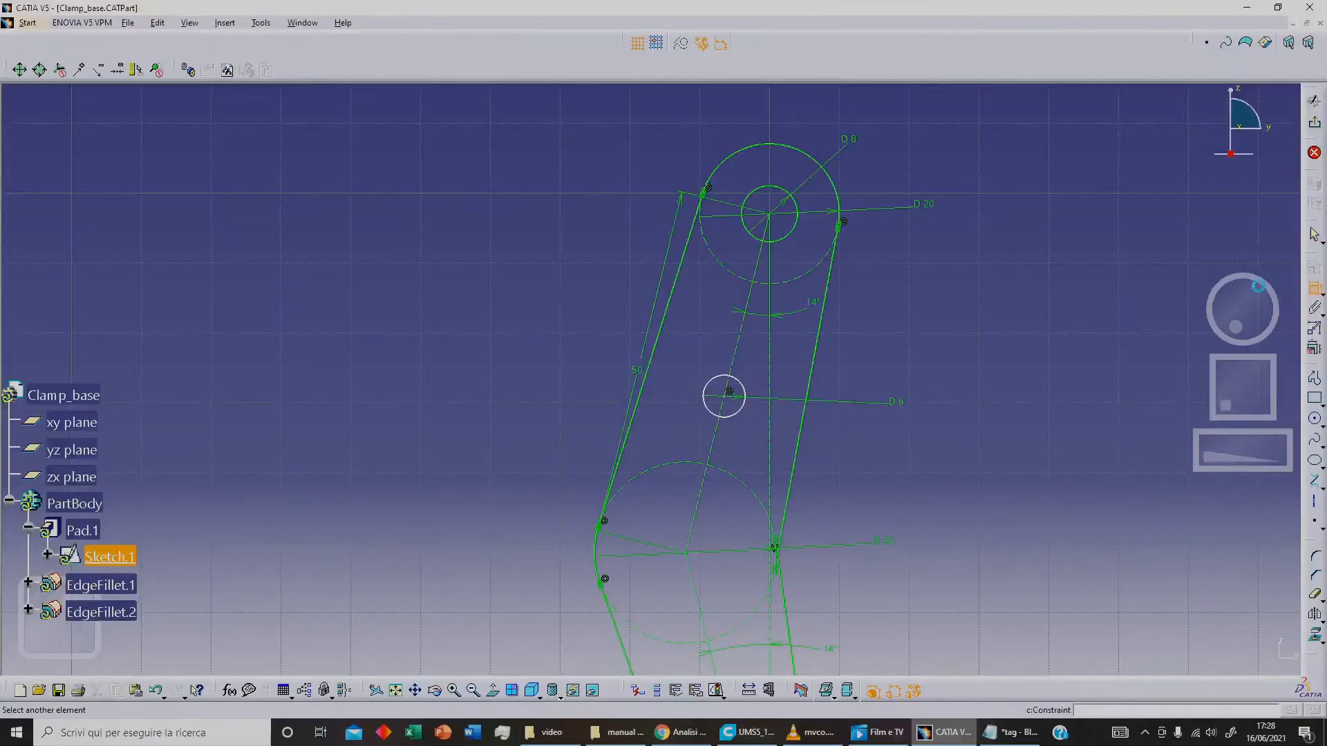
pyautogui.click(772, 216)
pyautogui.click(729, 391)
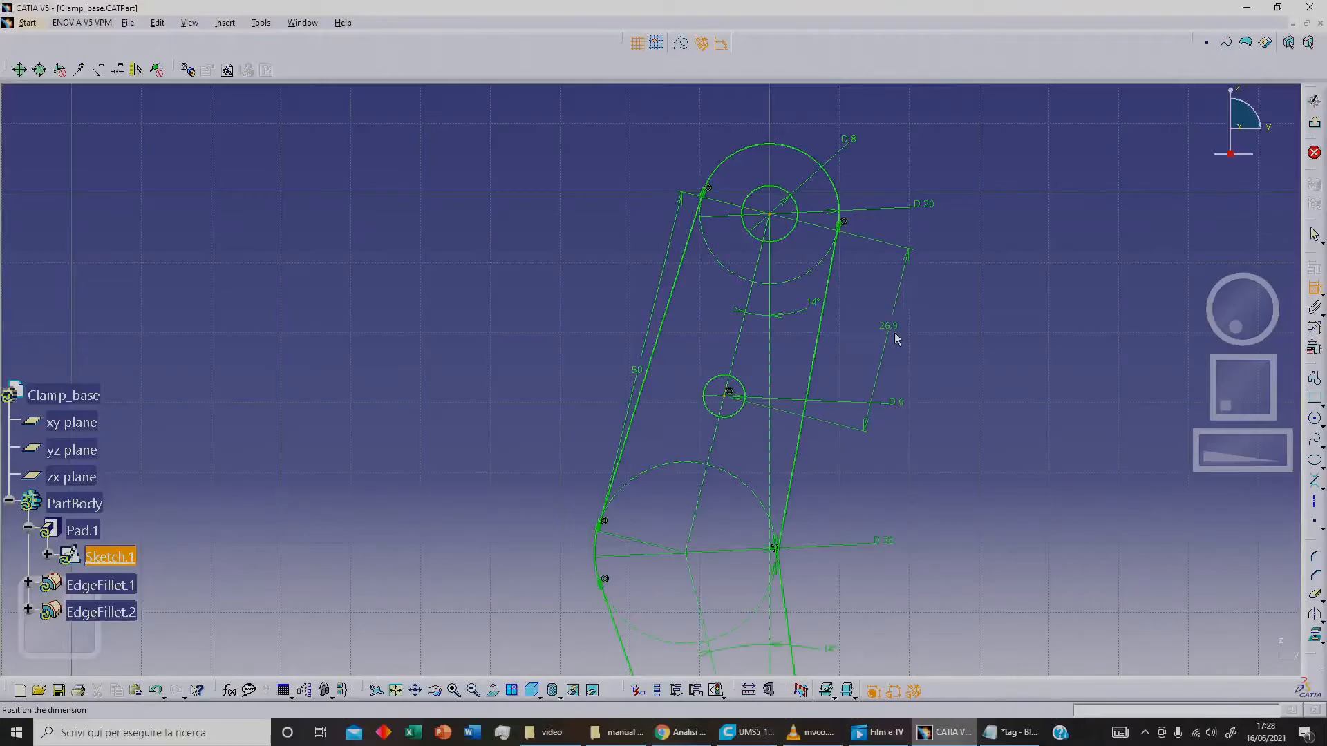
pyautogui.click(933, 347)
pyautogui.doubleClick(931, 343)
pyautogui.write('26')
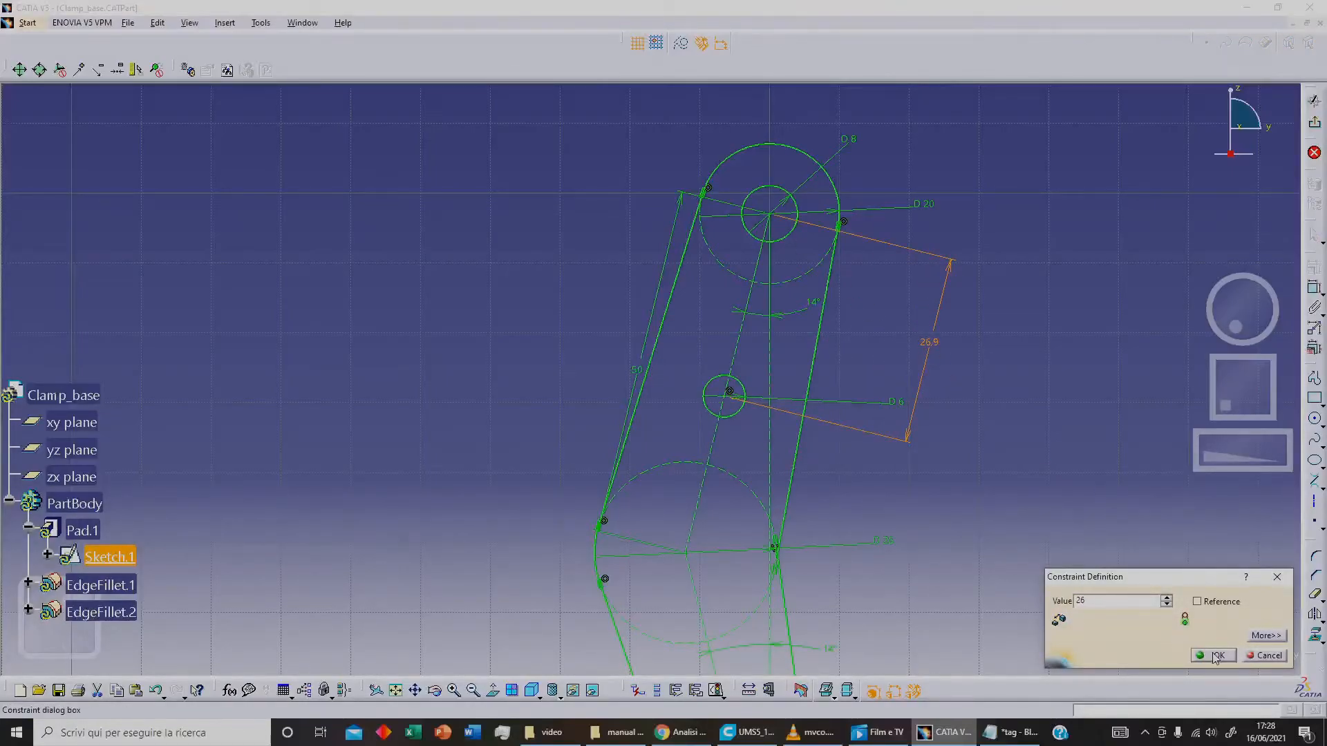
pyautogui.press('Return')
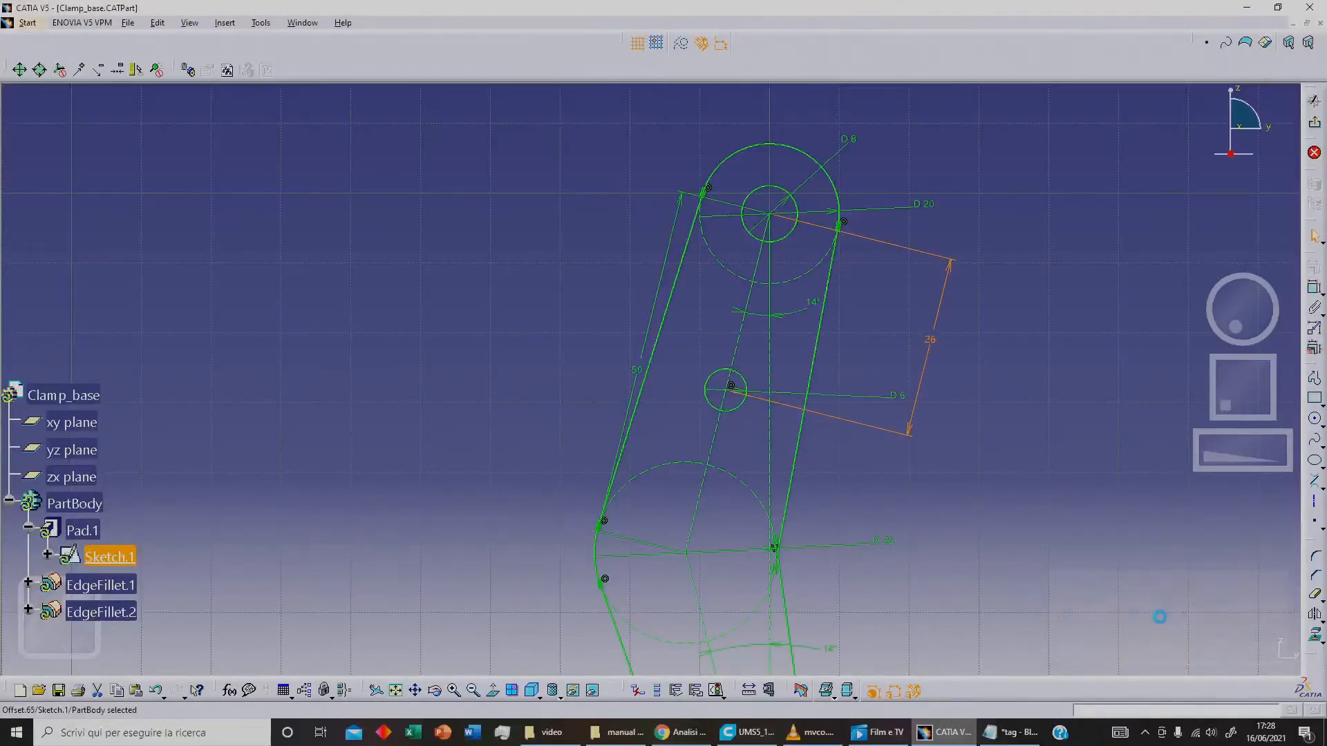
# - Set the distance between the 8 mm and 6 mm circle centres to 20 mm
pyautogui.click(1072, 492)
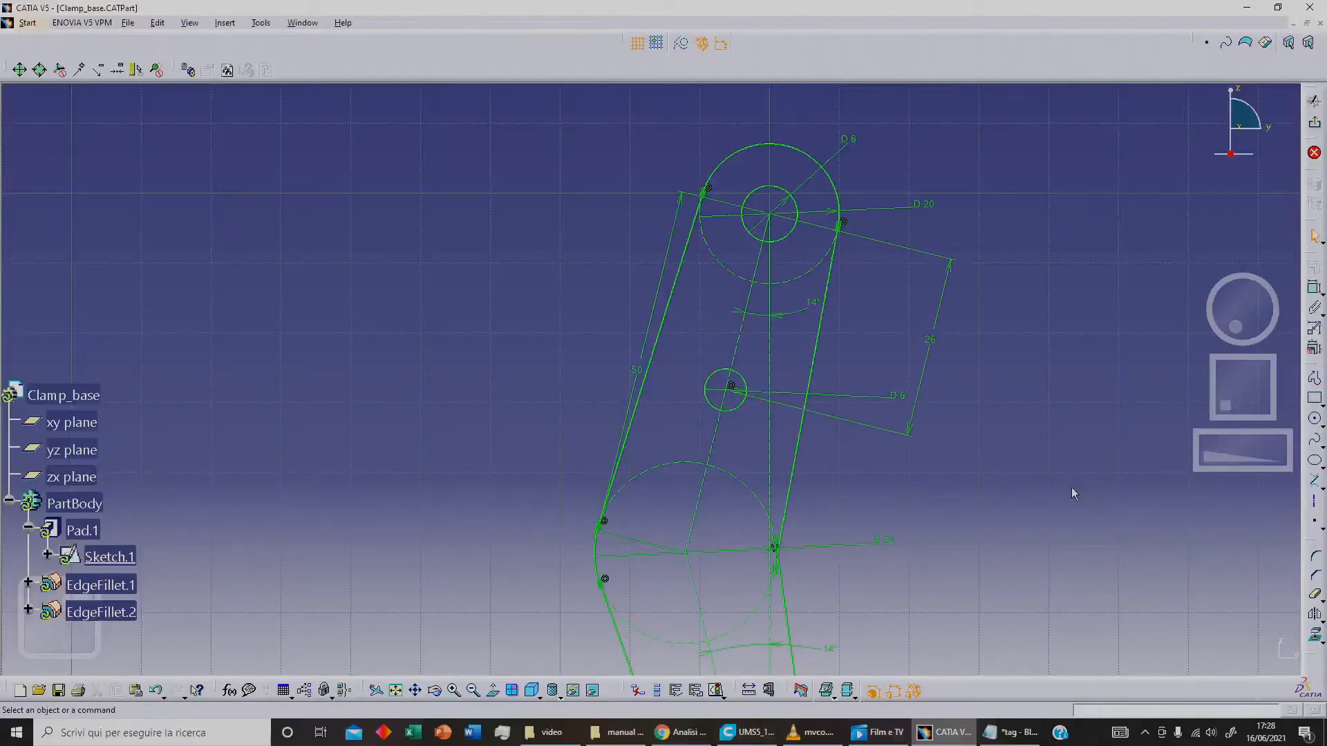
pyautogui.doubleClick(933, 345)
pyautogui.write('20')
pyautogui.press('Return')
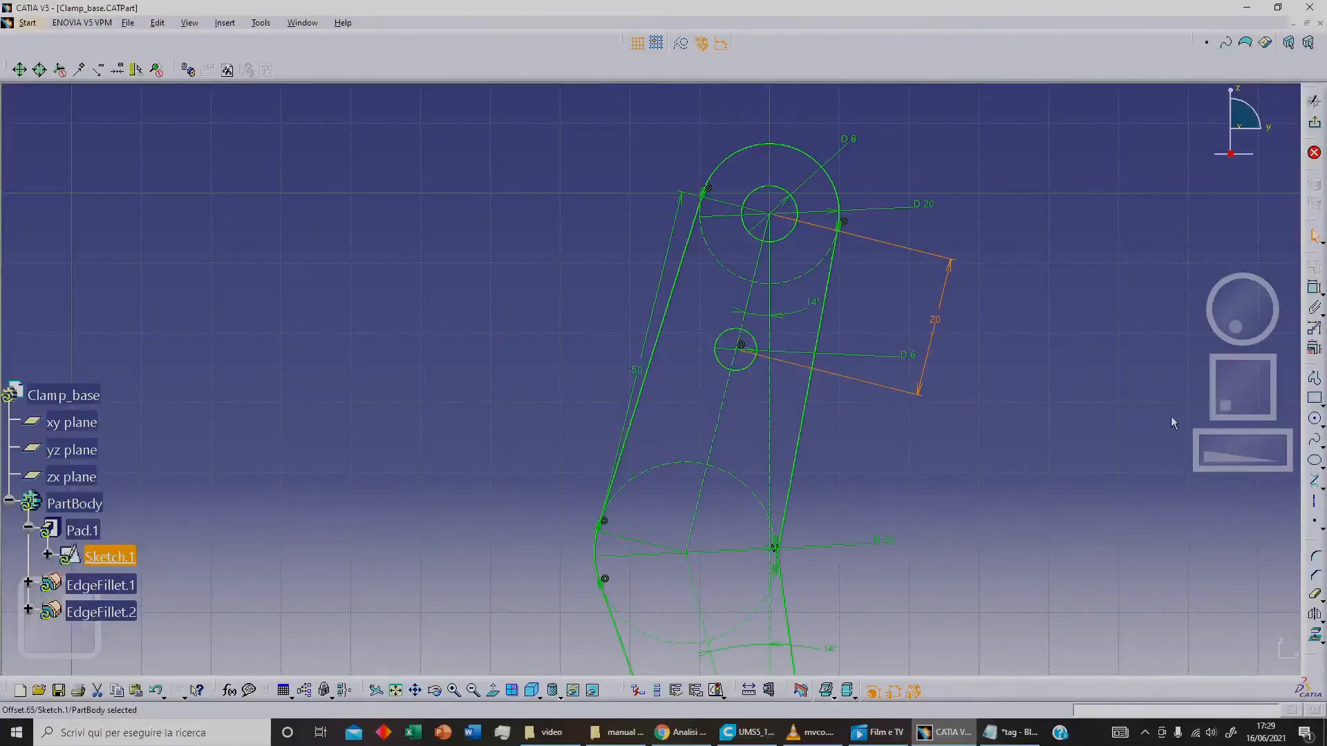
# - Draw a smaller circle concentric with the 26 mm construction circle at the upright's middle bend
pyautogui.click(1315, 419)
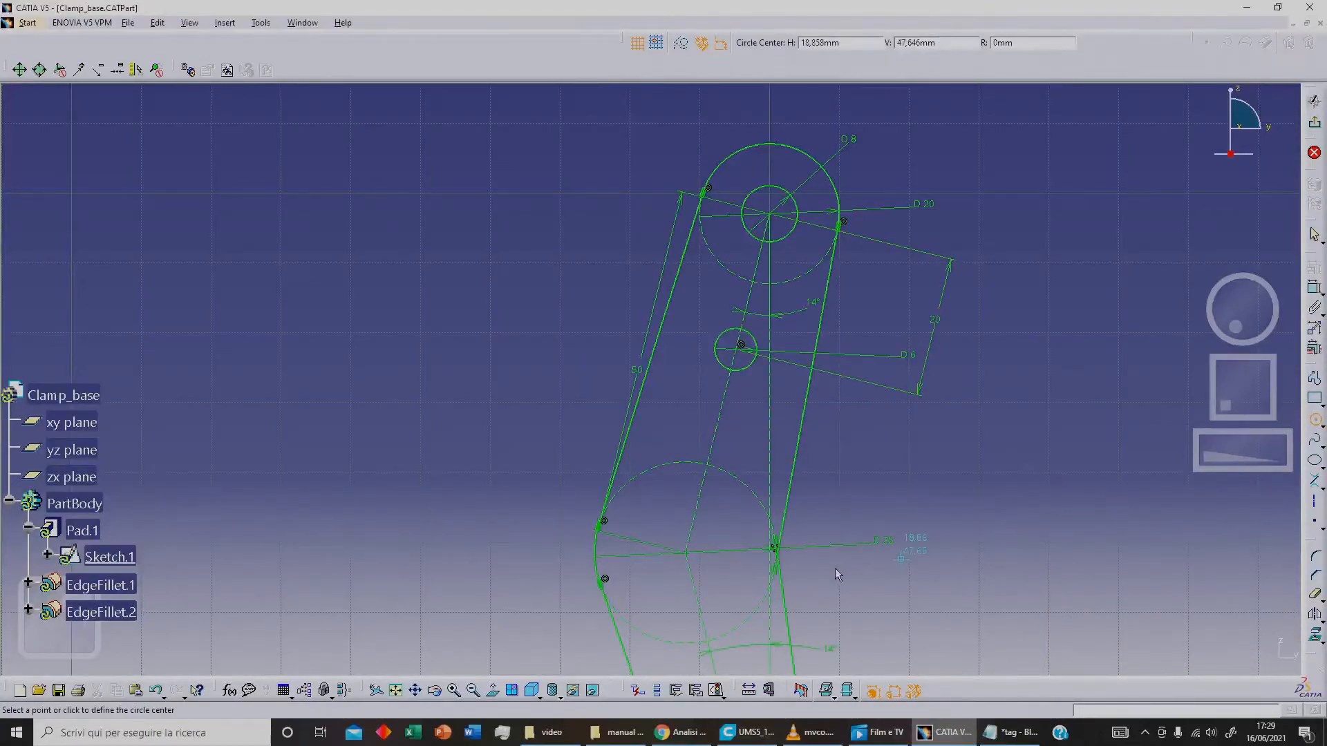
pyautogui.click(685, 552)
pyautogui.click(726, 553)
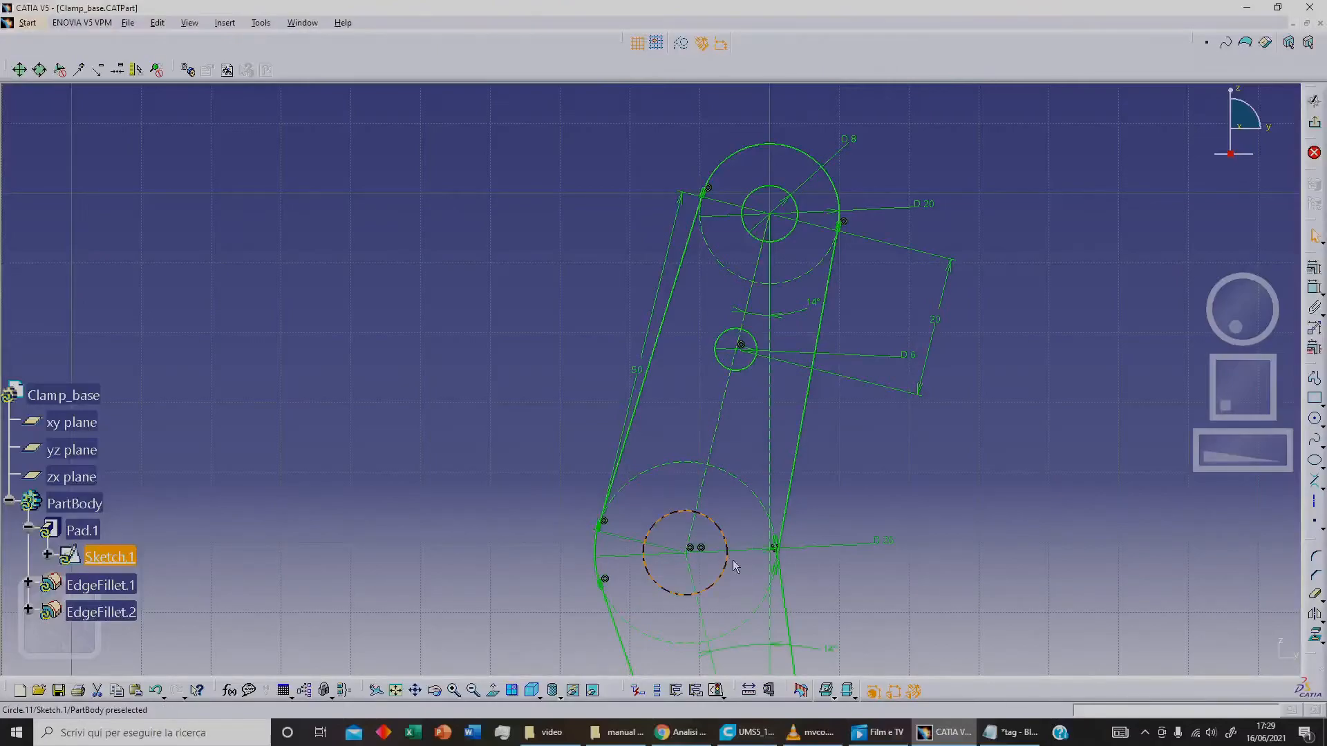
# - Dimension the hole circle at the upright's middle bend and set its diameter to 8 mm
pyautogui.click(1314, 288)
pyautogui.click(843, 590)
pyautogui.doubleClick(849, 589)
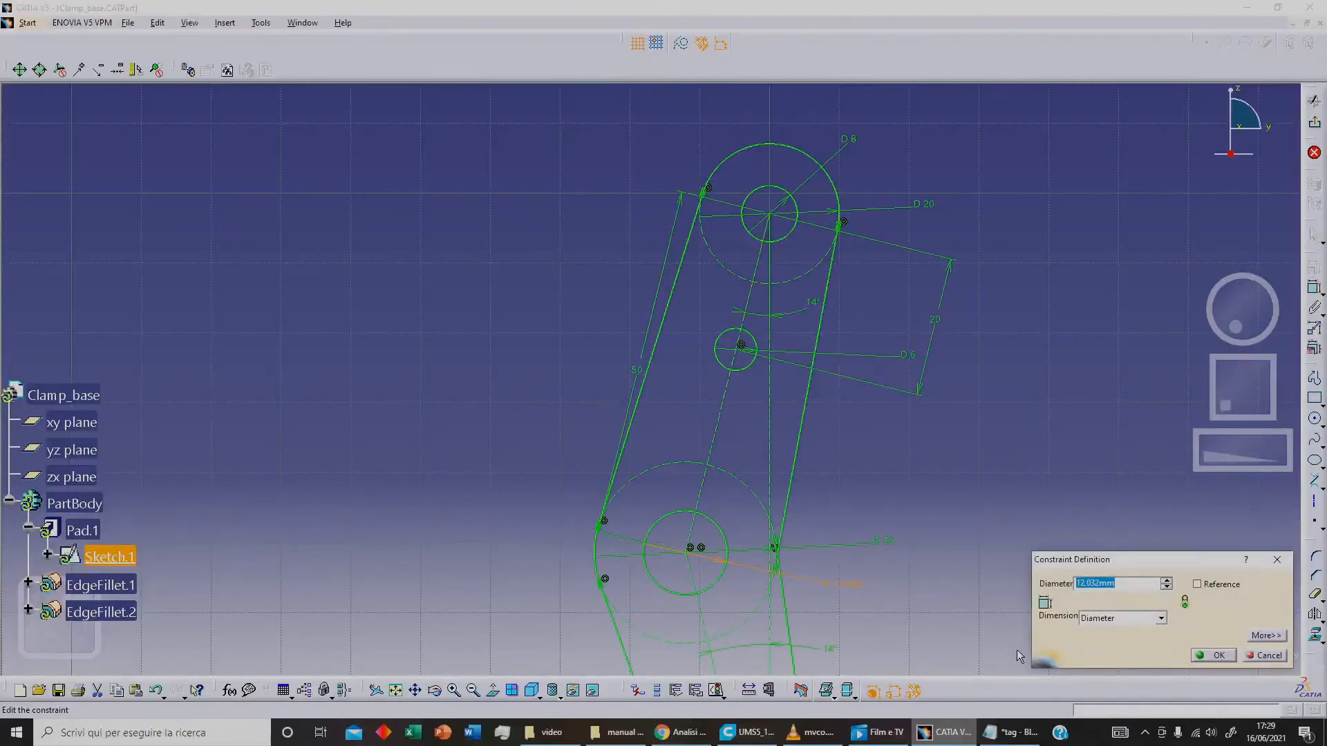
pyautogui.write('8')
pyautogui.click(1217, 657)
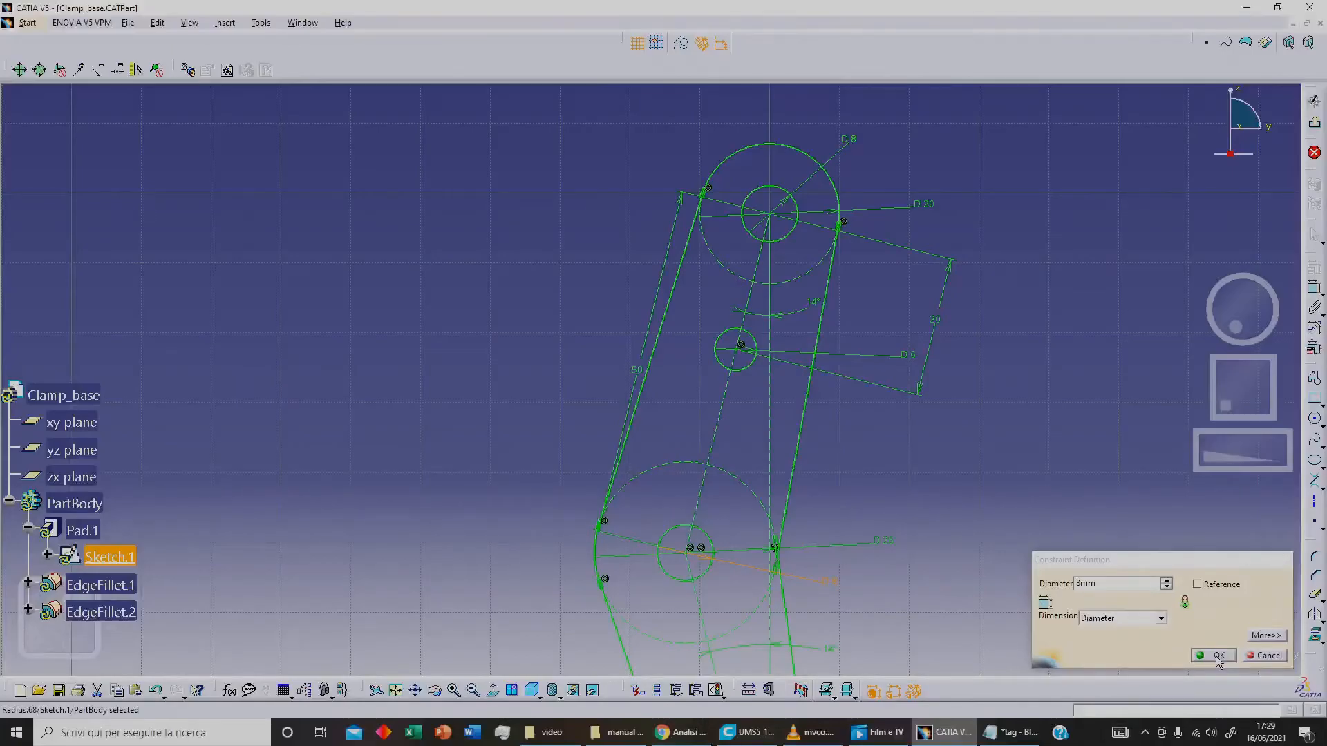
# - Draw a hole circle centred on the sketch origin at the lower corner and set its diameter to 6 mm
pyautogui.moveTo(922, 506)
pyautogui.mouseDown(button='middle')
pyautogui.moveTo(930, 173)
pyautogui.moveTo(902, 330)
pyautogui.moveTo(891, 229)
pyautogui.mouseUp(button='middle')
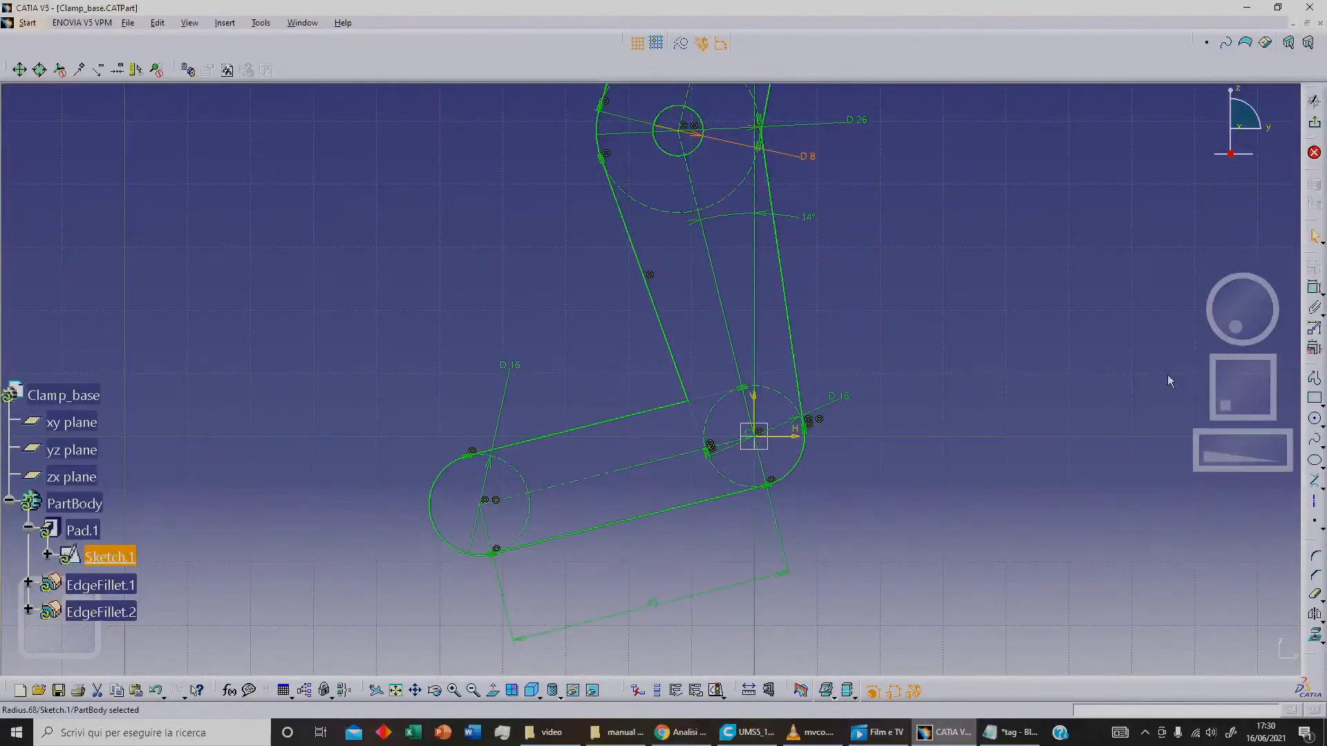
pyautogui.click(1315, 419)
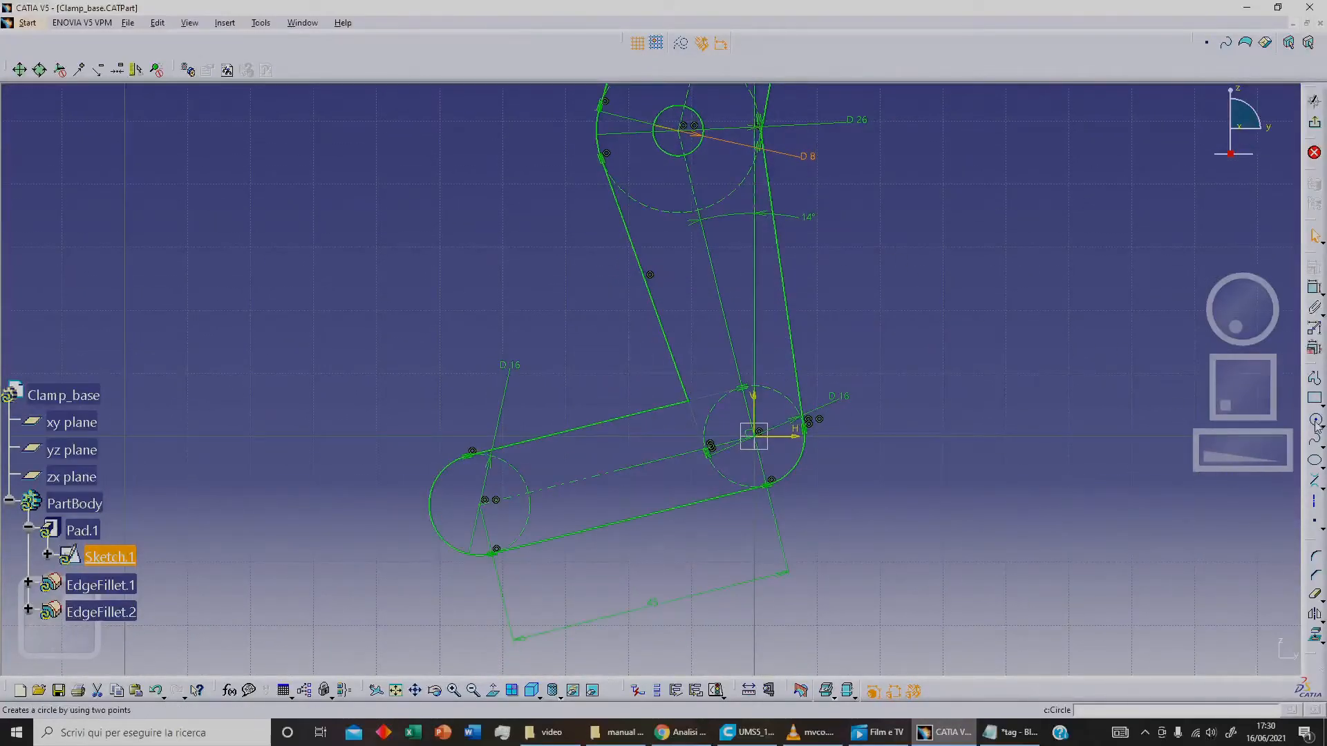
pyautogui.click(756, 436)
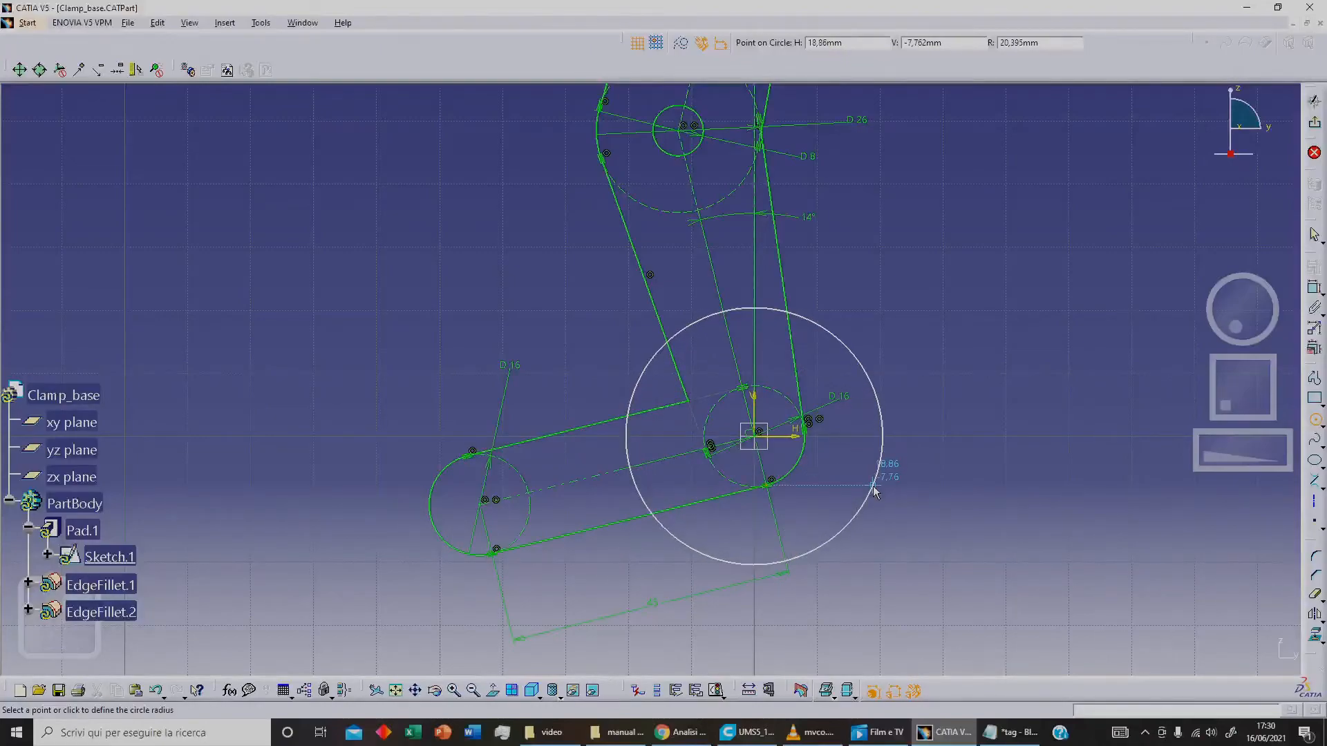
pyautogui.click(872, 498)
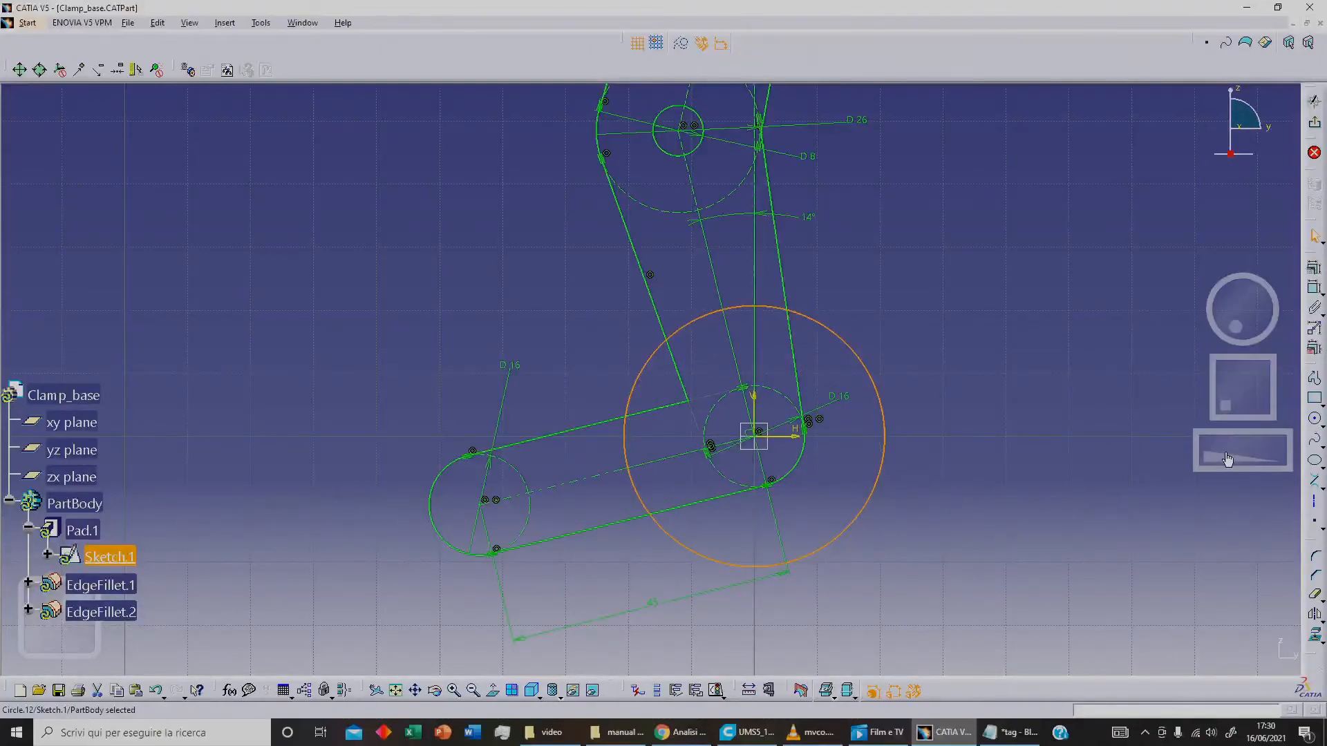
pyautogui.click(1315, 287)
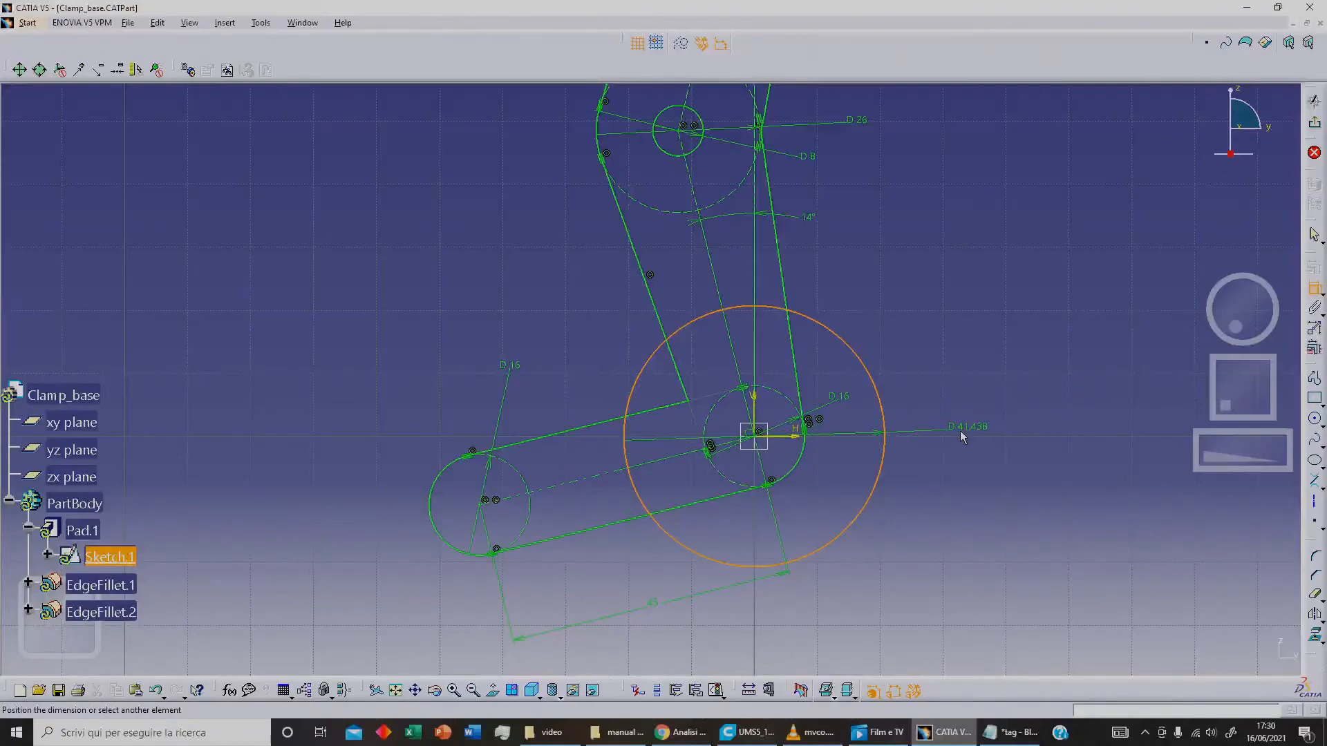
pyautogui.doubleClick(960, 428)
pyautogui.write('6')
pyautogui.press('Return')
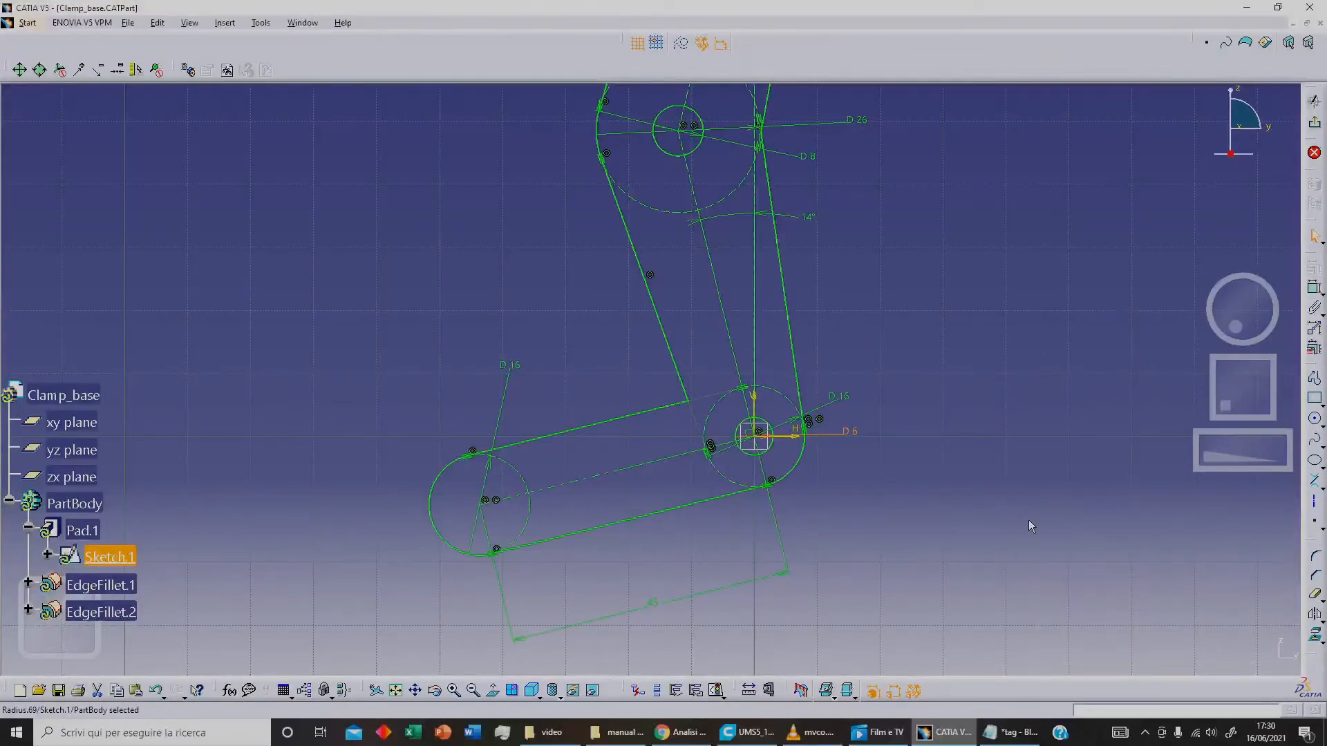
# - Draw a hole circle of 6 mm diameter at the centre of the lower arm's rounded end and exit the sketch
pyautogui.click(1314, 419)
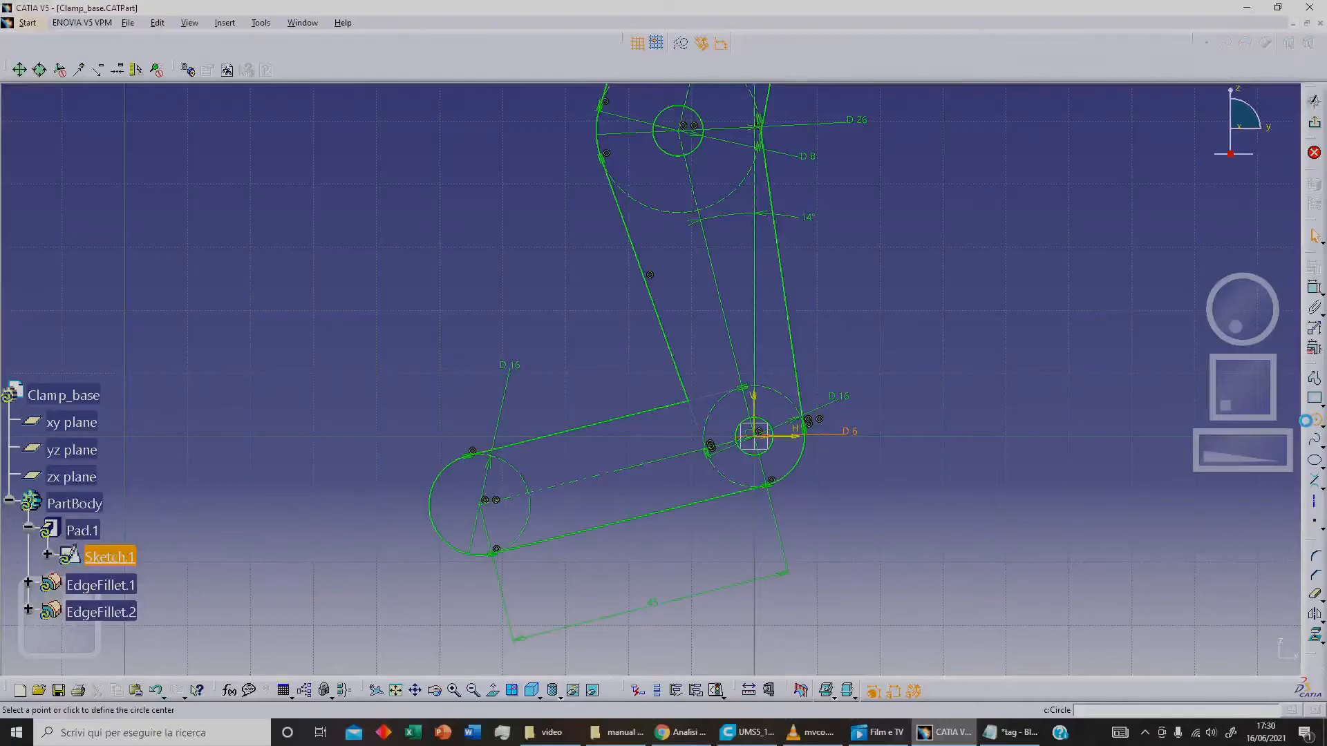
pyautogui.click(479, 503)
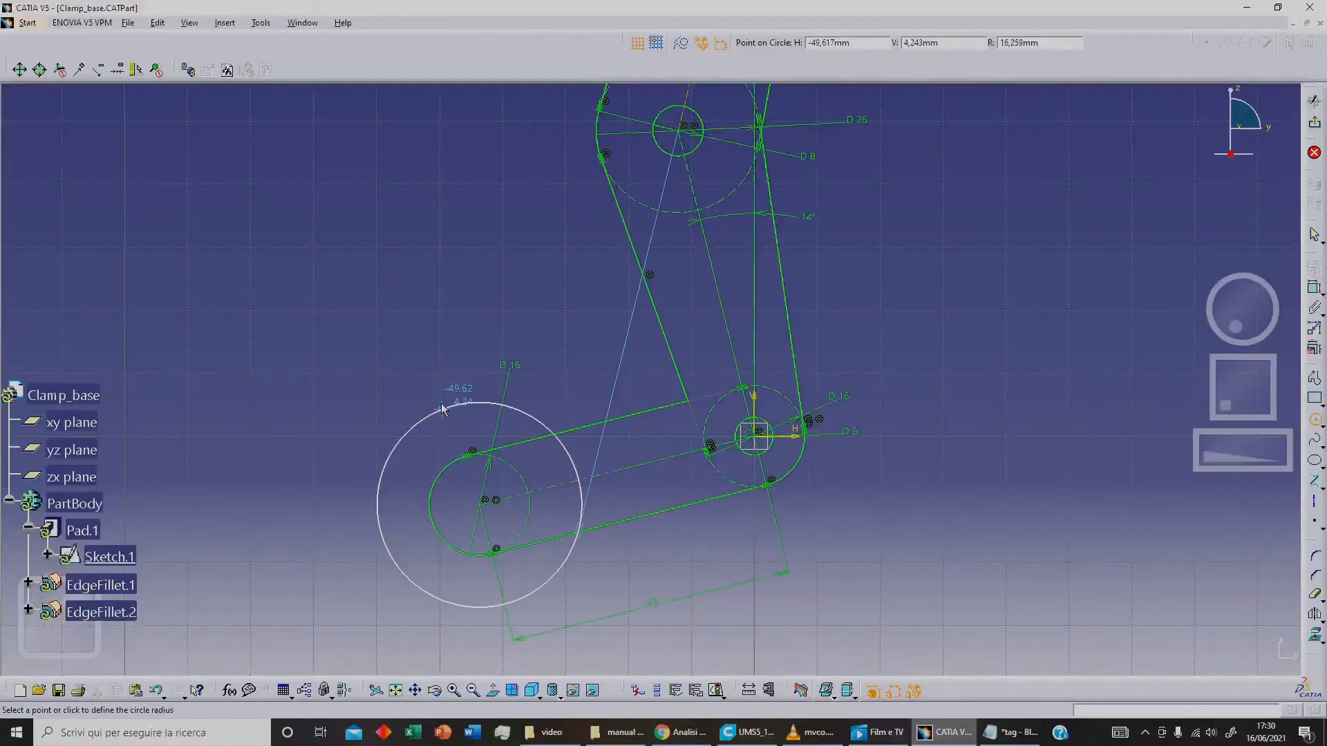
pyautogui.click(438, 372)
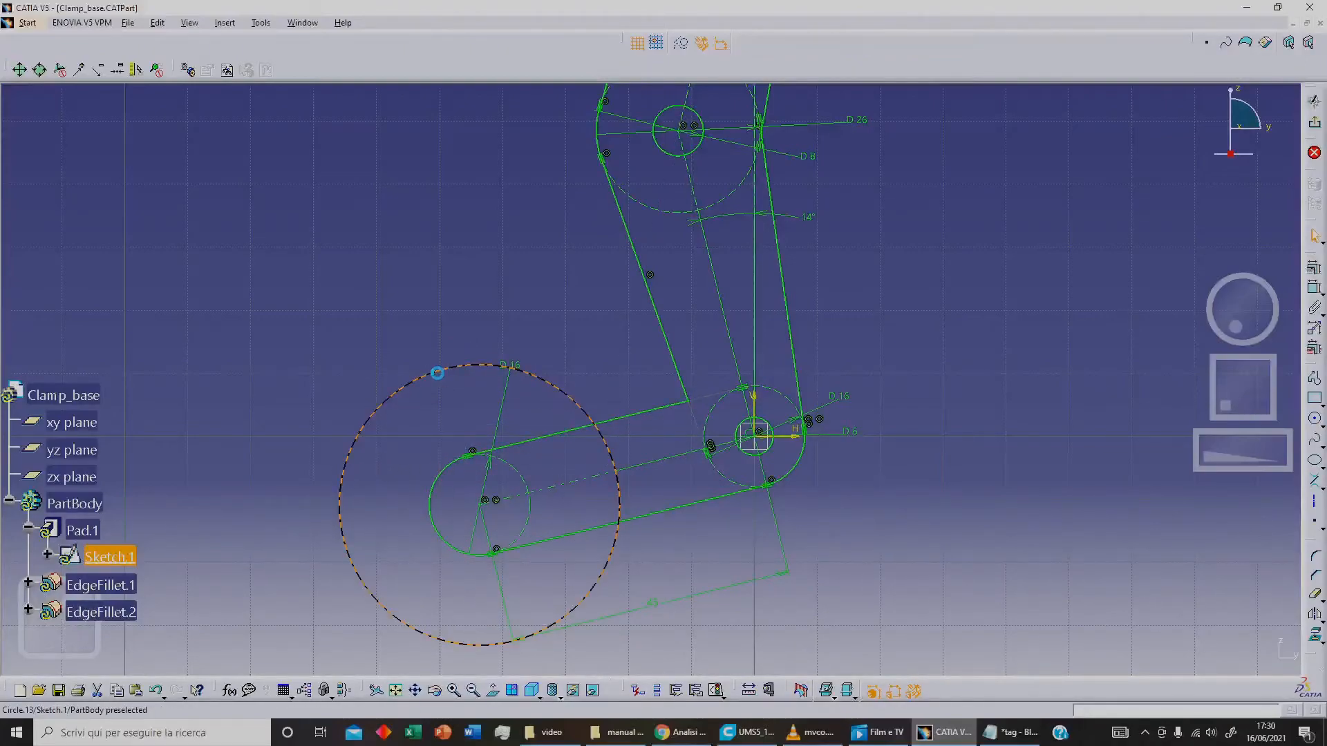
pyautogui.click(1314, 288)
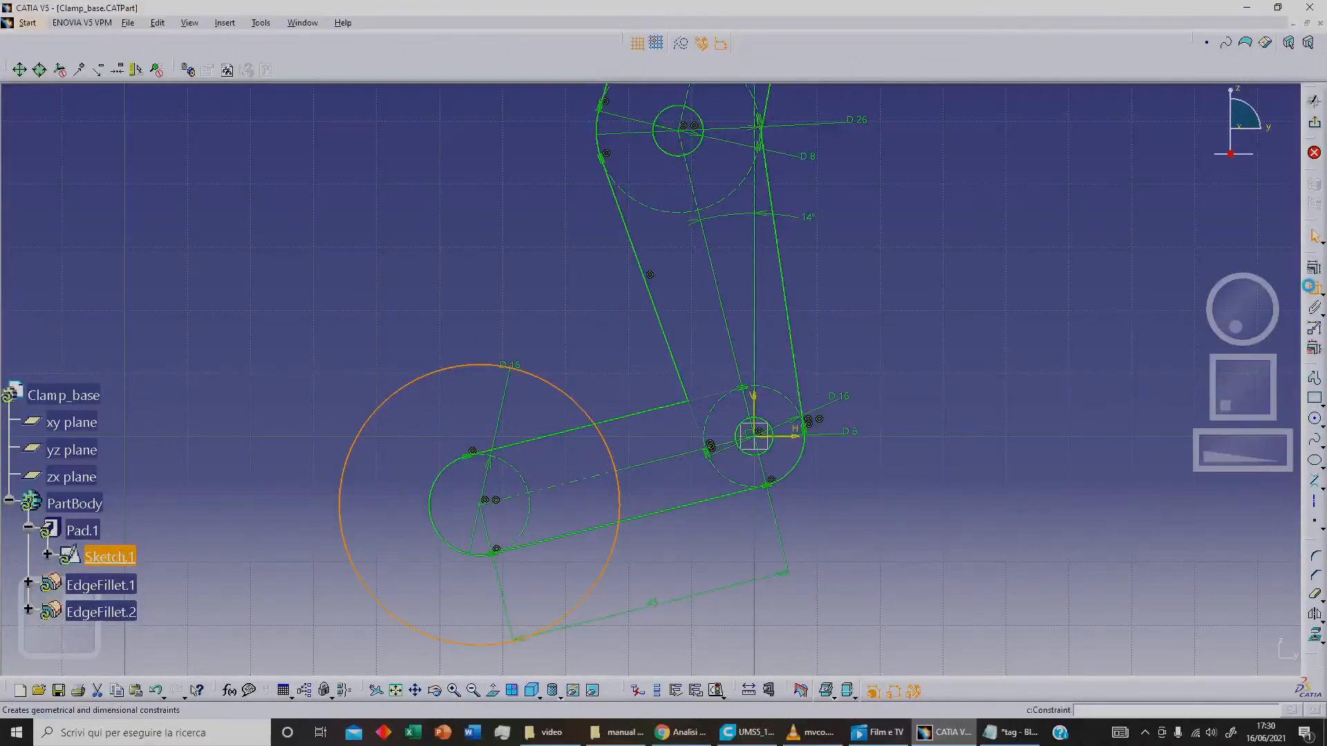
pyautogui.doubleClick(415, 344)
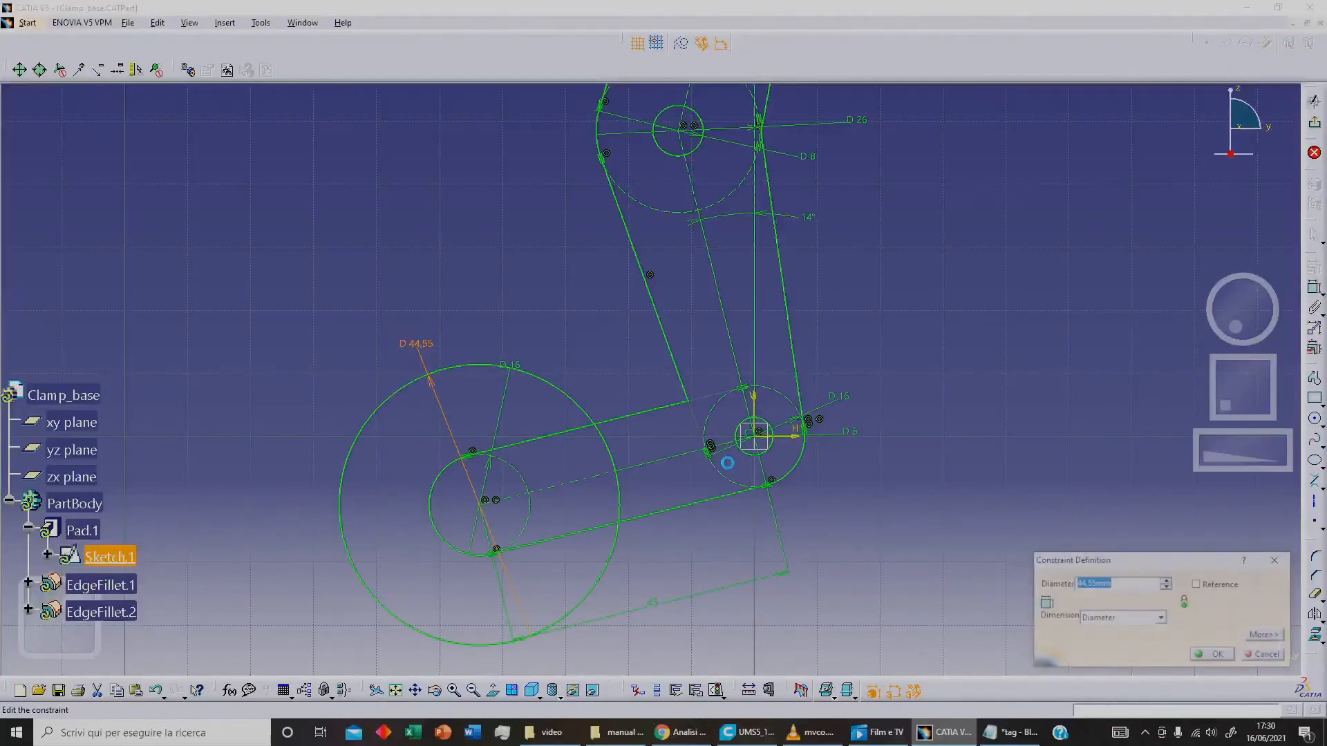
pyautogui.write('6')
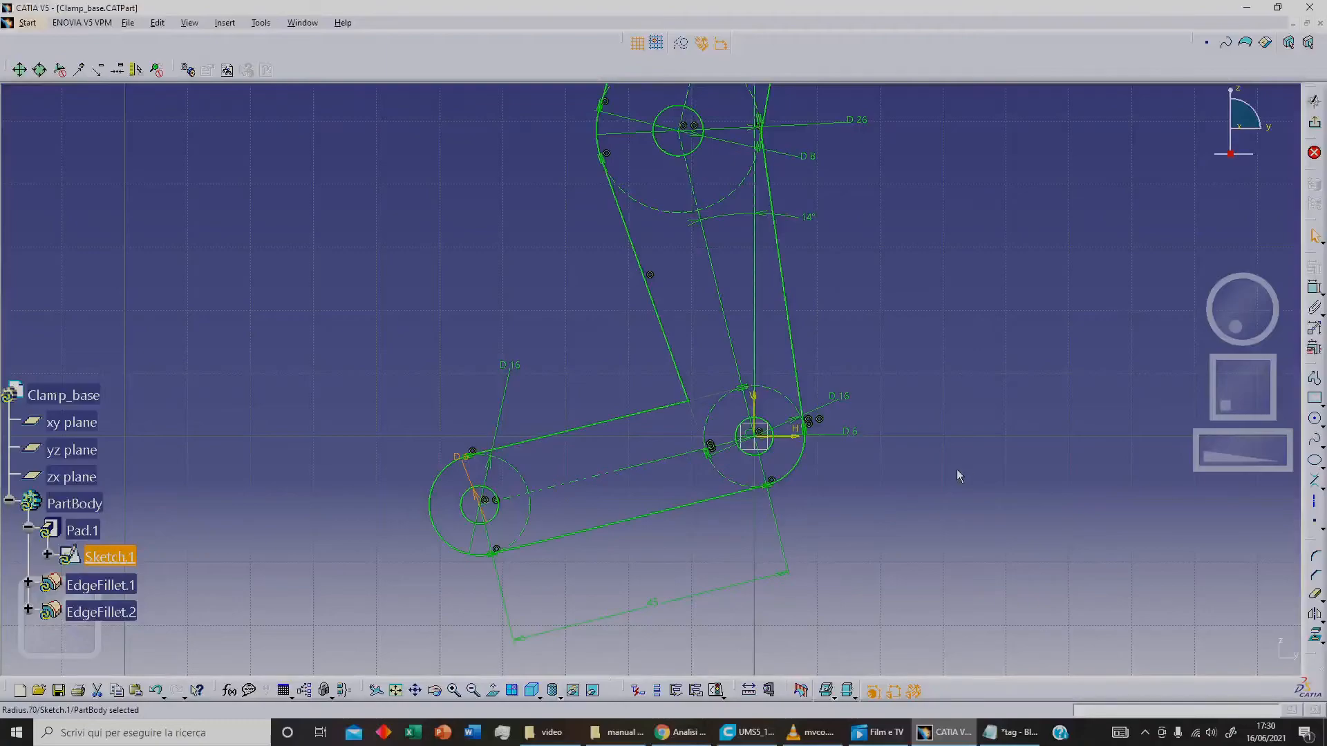
pyautogui.click(1313, 126)
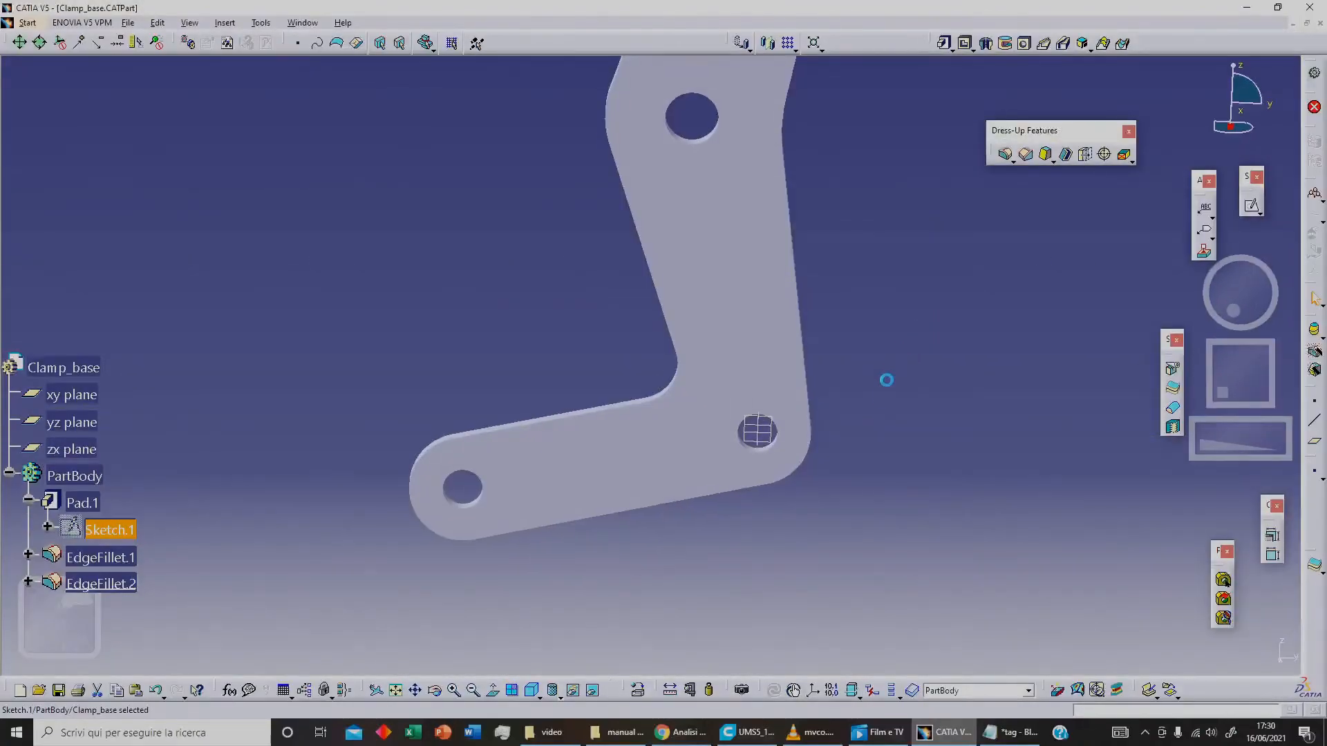
pyautogui.moveTo(922, 269); pyautogui.dragTo(799, 333, button='middle')
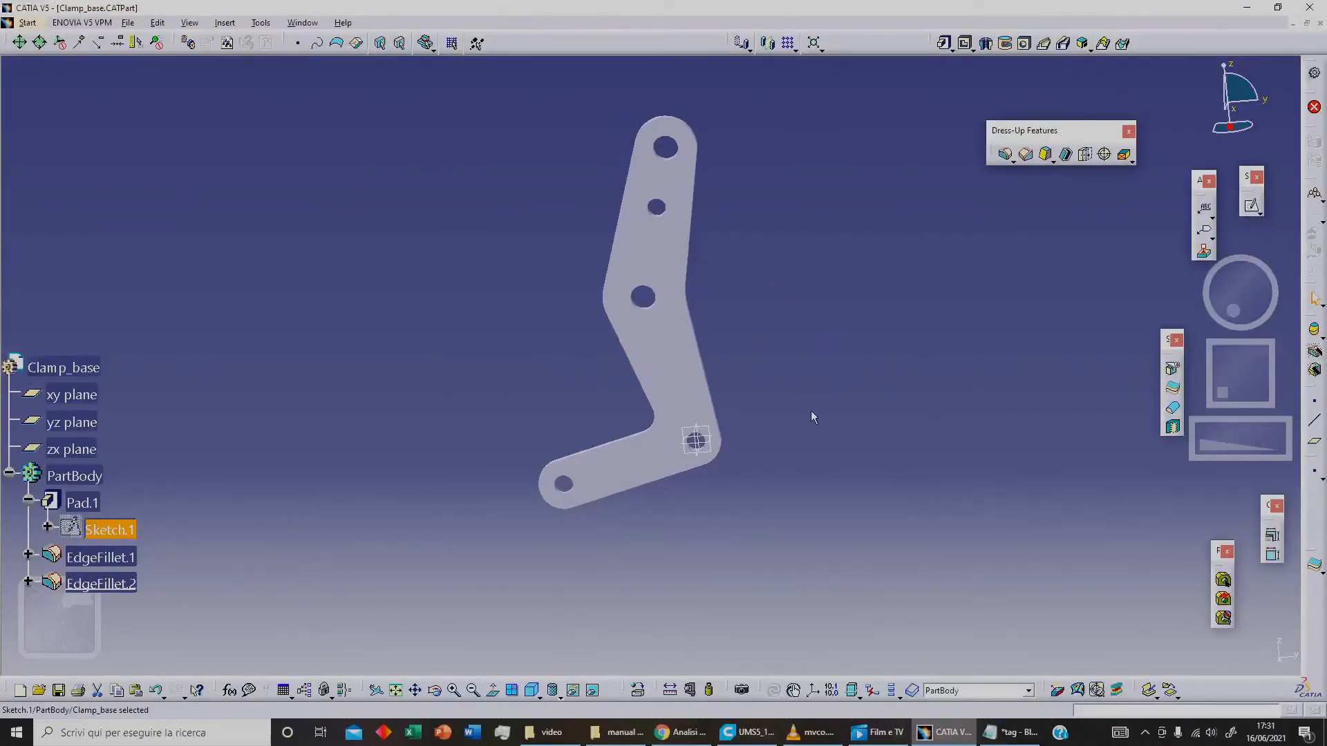
# - Hide the xy, yz and zx reference planes of the part
pyautogui.click(12, 477)
pyautogui.click(72, 394)
pyautogui.keyDown('ctrl'); pyautogui.click(96, 448); pyautogui.keyUp('ctrl')
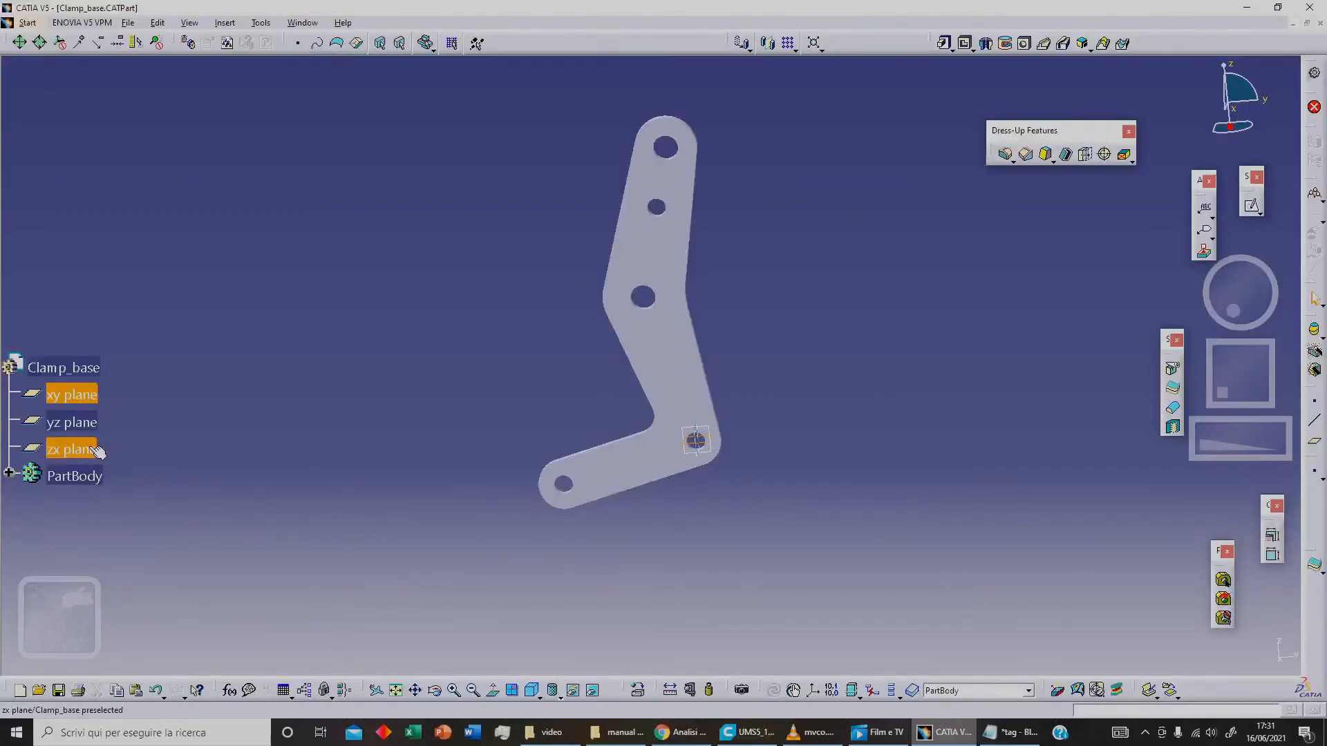
pyautogui.keyDown('ctrl'); pyautogui.click(82, 422); pyautogui.keyUp('ctrl')
pyautogui.rightClick(93, 428)
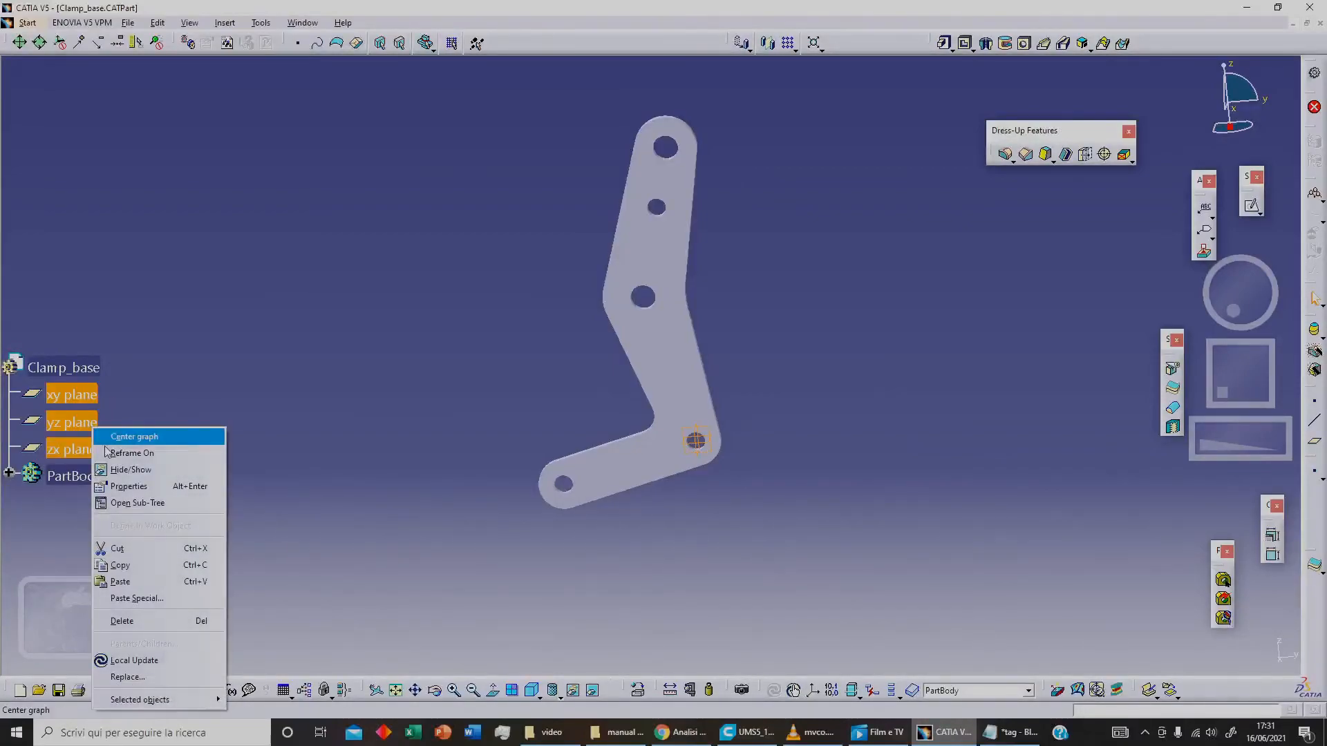
pyautogui.click(131, 469)
# - Apply the DS Red material from the Painting family of the default material catalog to the whole Clamp_base part
pyautogui.click(689, 690)
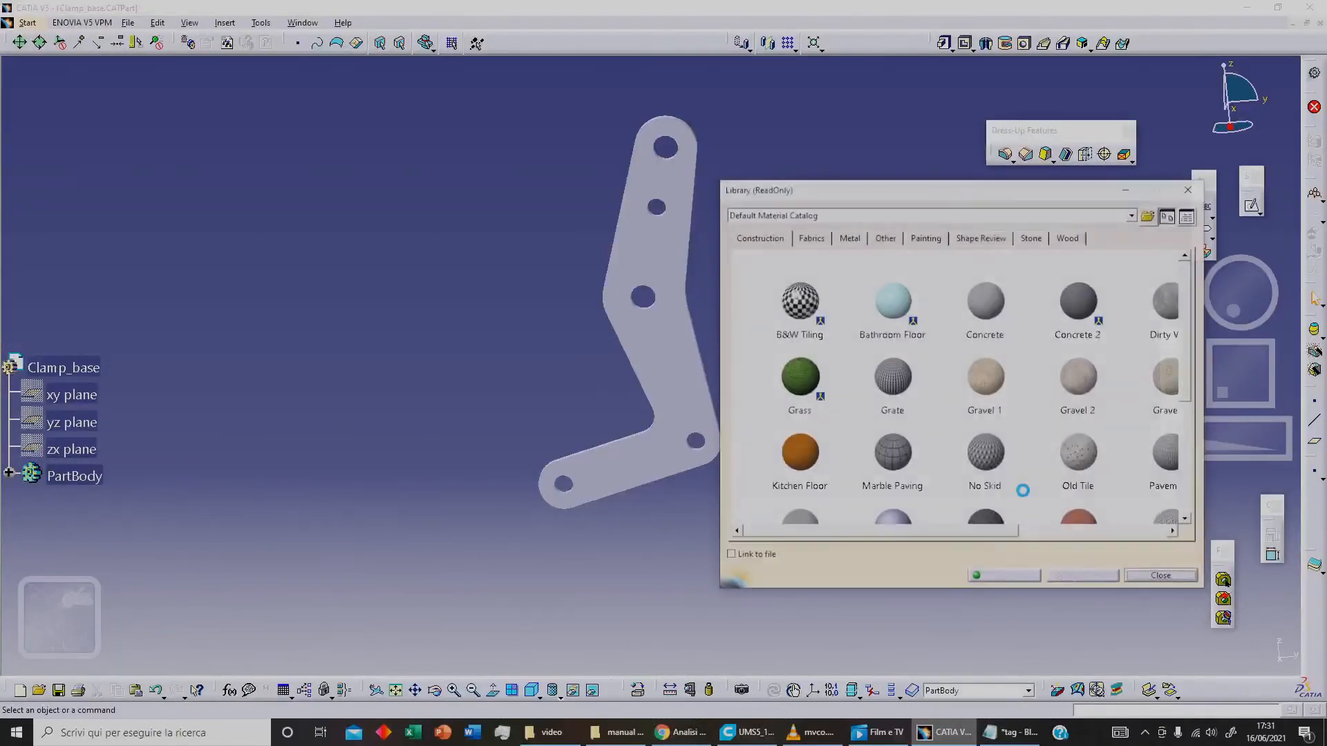
pyautogui.click(927, 239)
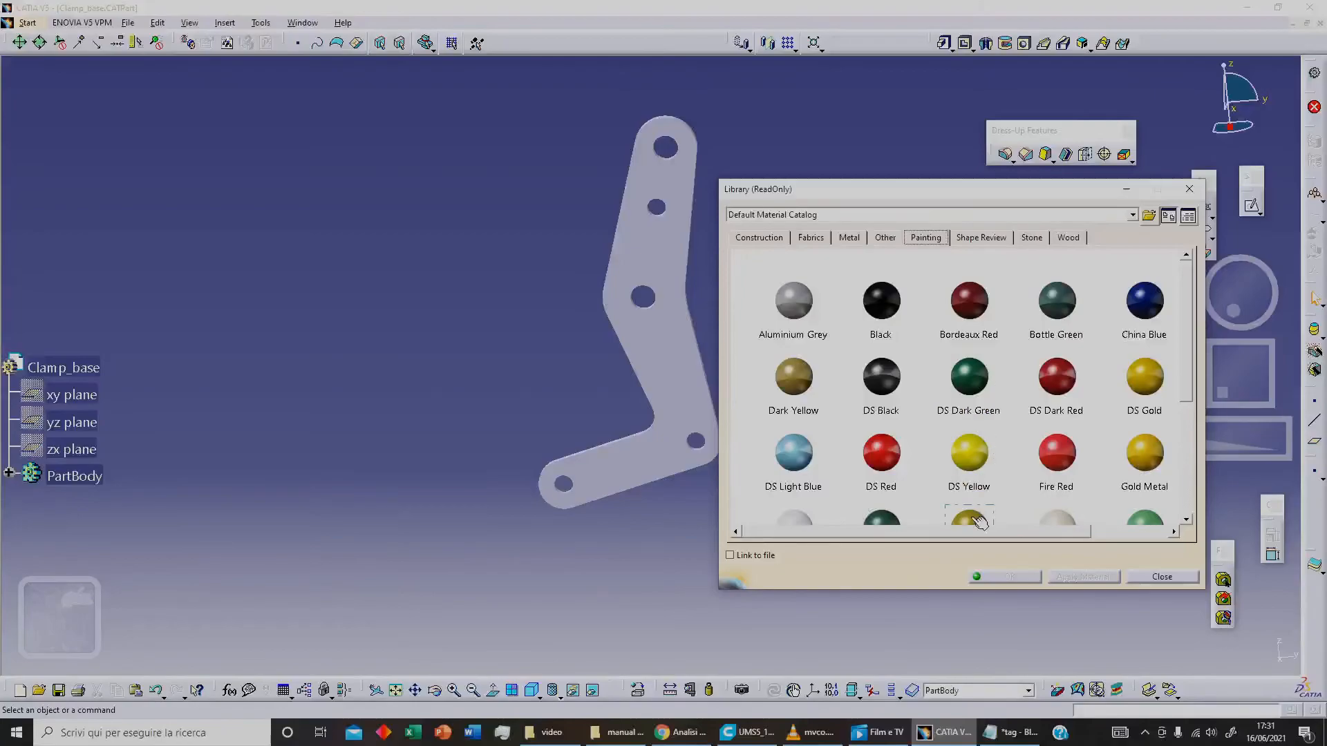
pyautogui.click(882, 454)
pyautogui.click(69, 368)
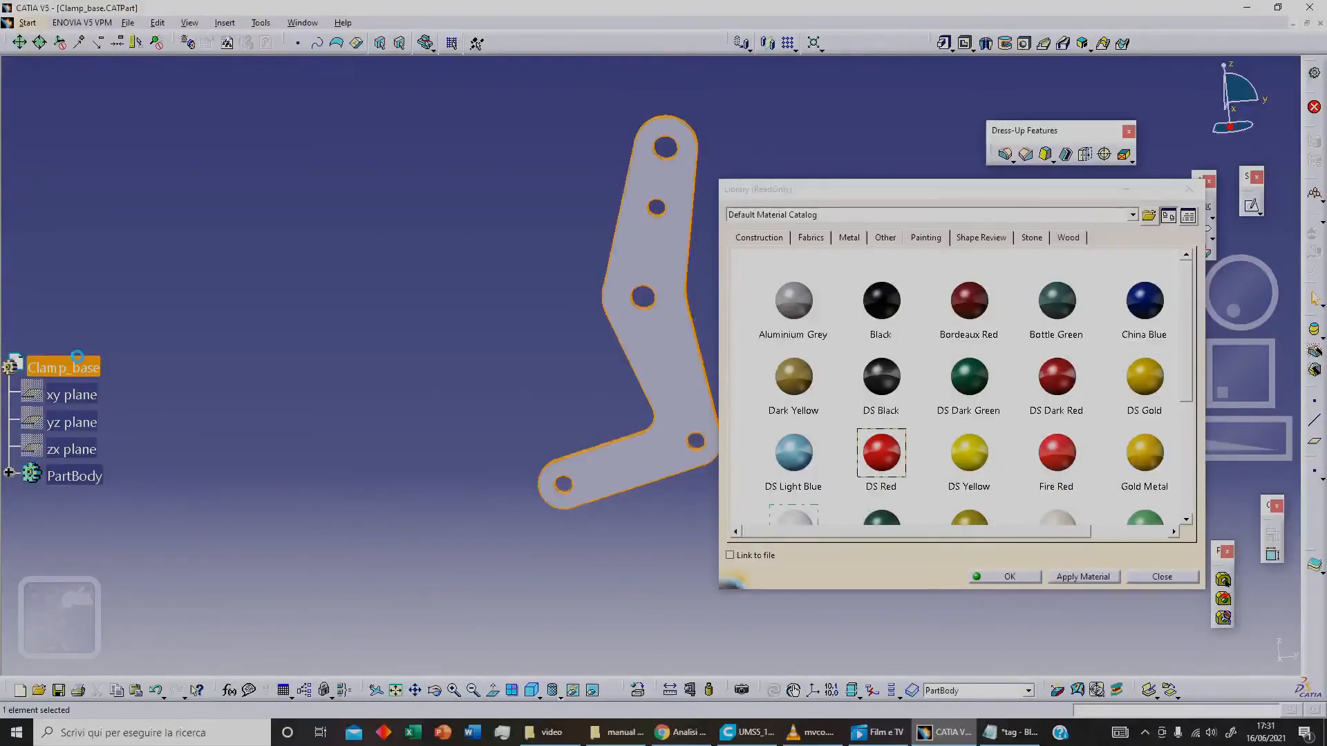
pyautogui.click(1099, 578)
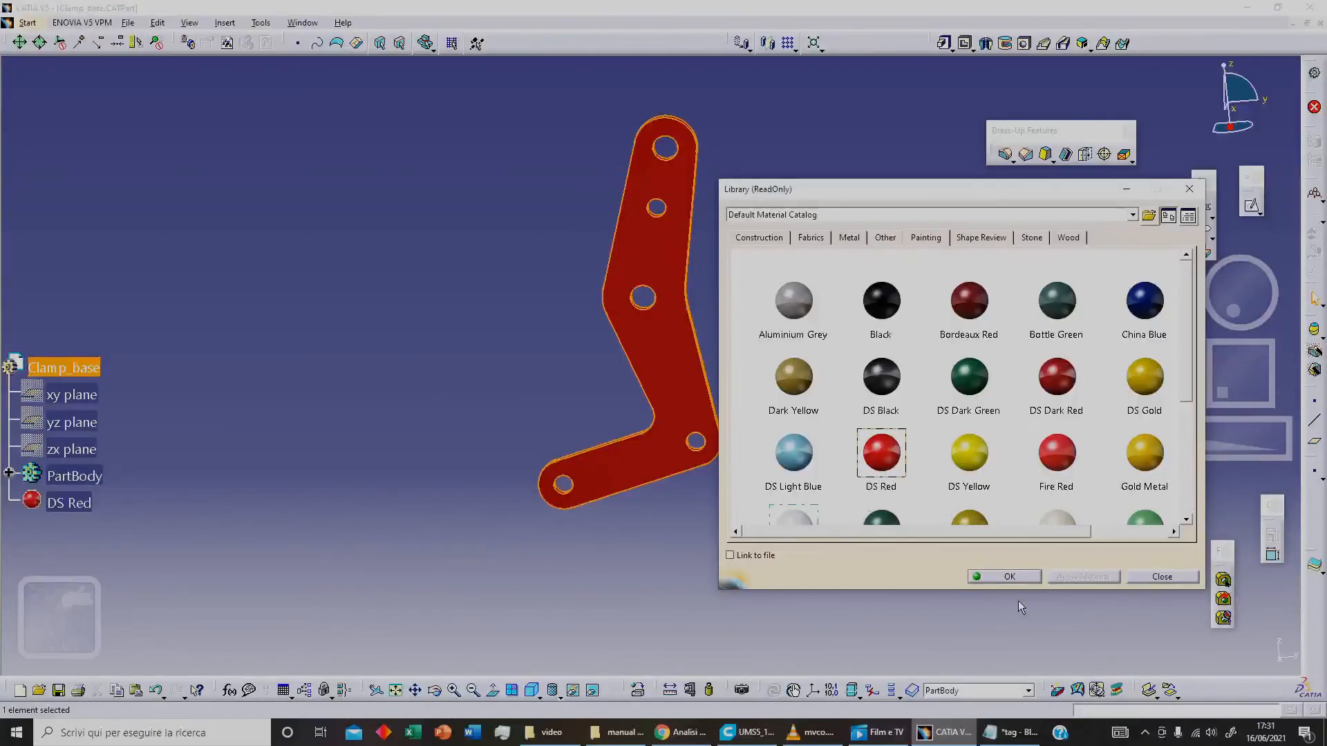
pyautogui.click(1016, 578)
# - Save the part as Clamp_base in the 005Clamp_base folder, overwriting the existing CATPart file
pyautogui.moveTo(497, 456); pyautogui.dragTo(605, 417, button='middle')
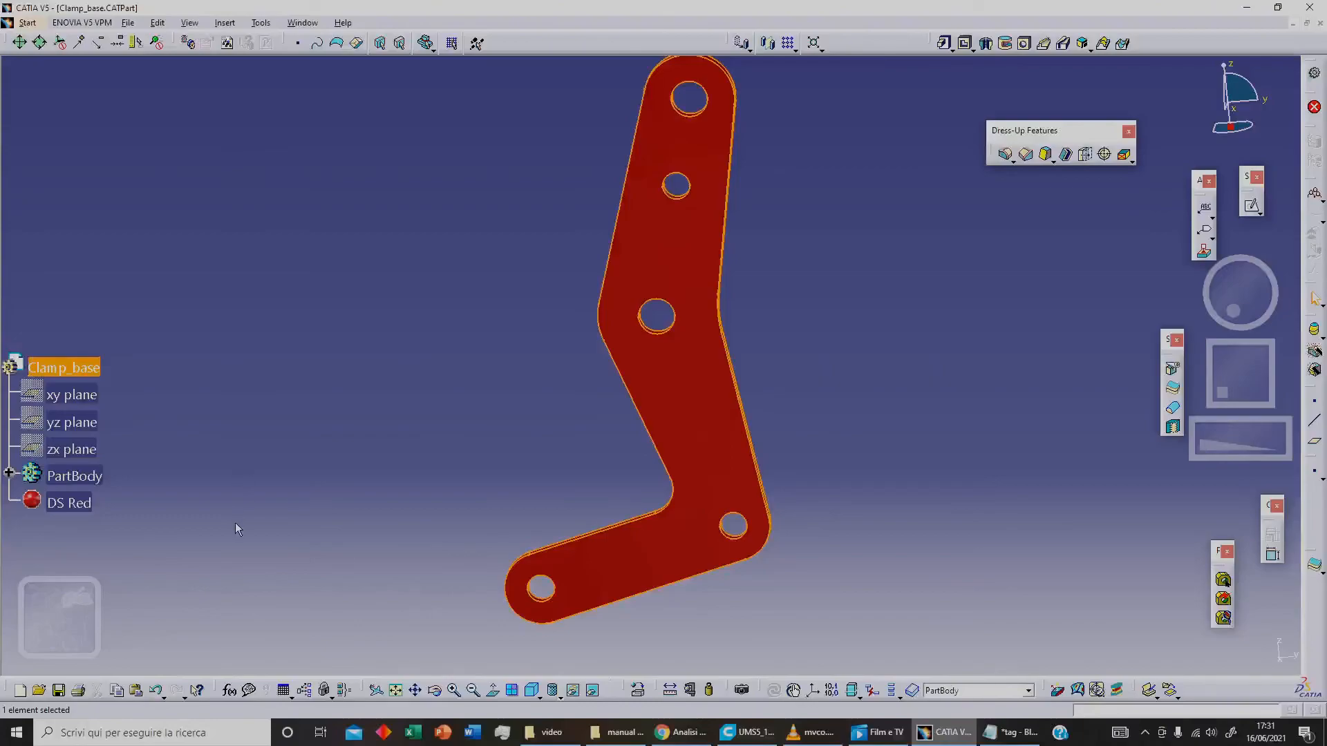
pyautogui.click(129, 23)
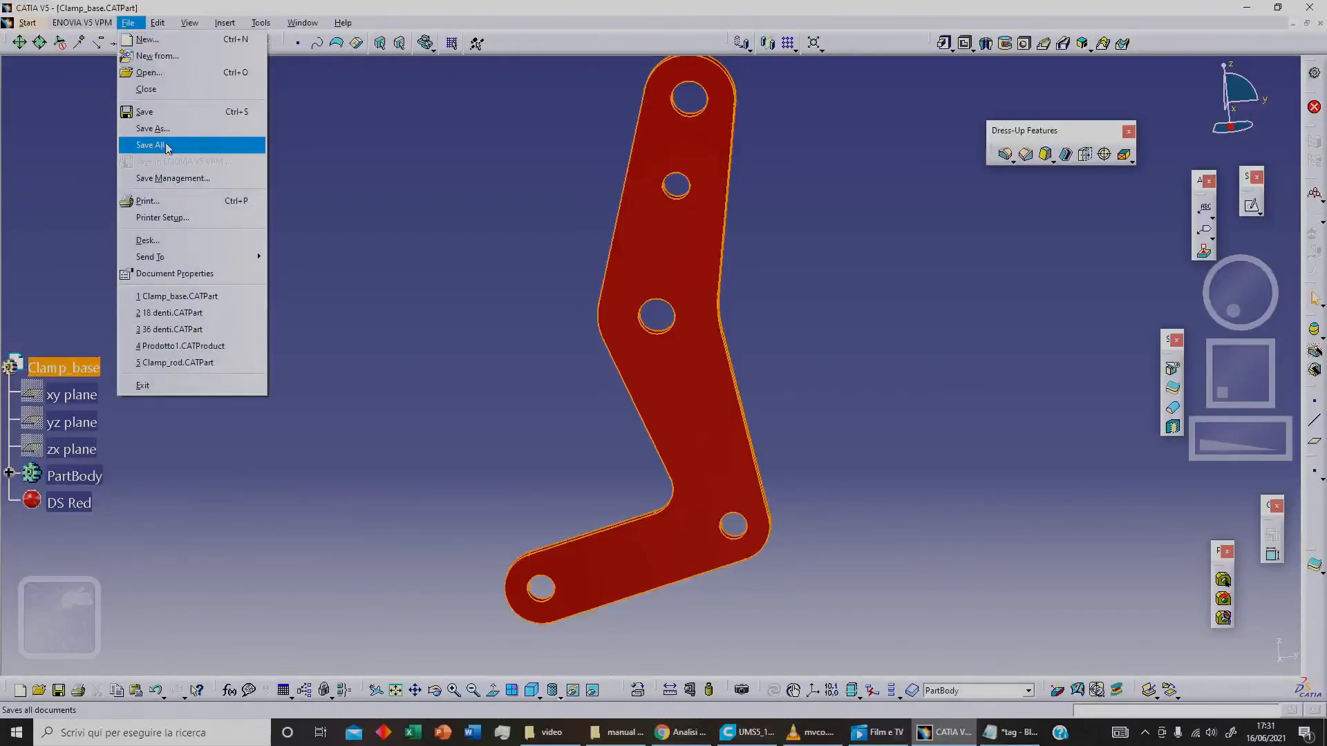
pyautogui.click(161, 129)
pyautogui.click(485, 207)
pyautogui.click(940, 533)
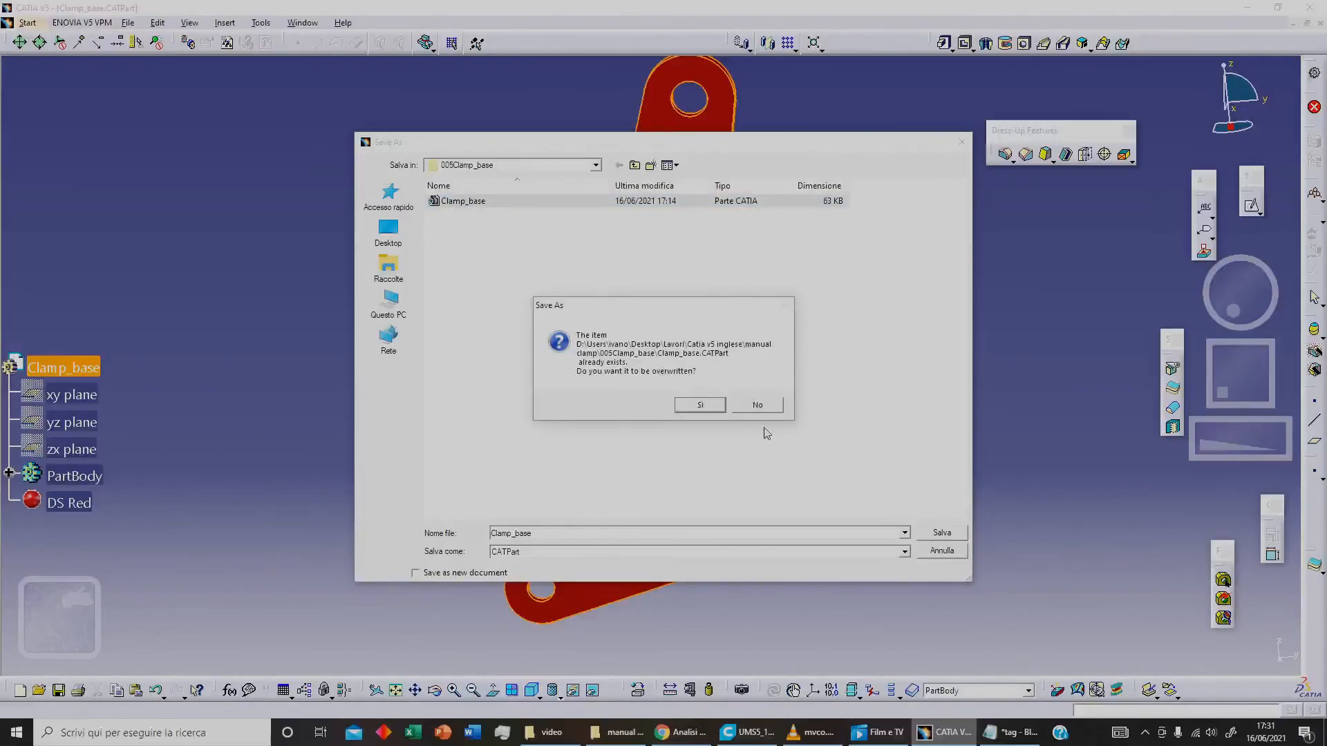
pyautogui.click(712, 404)
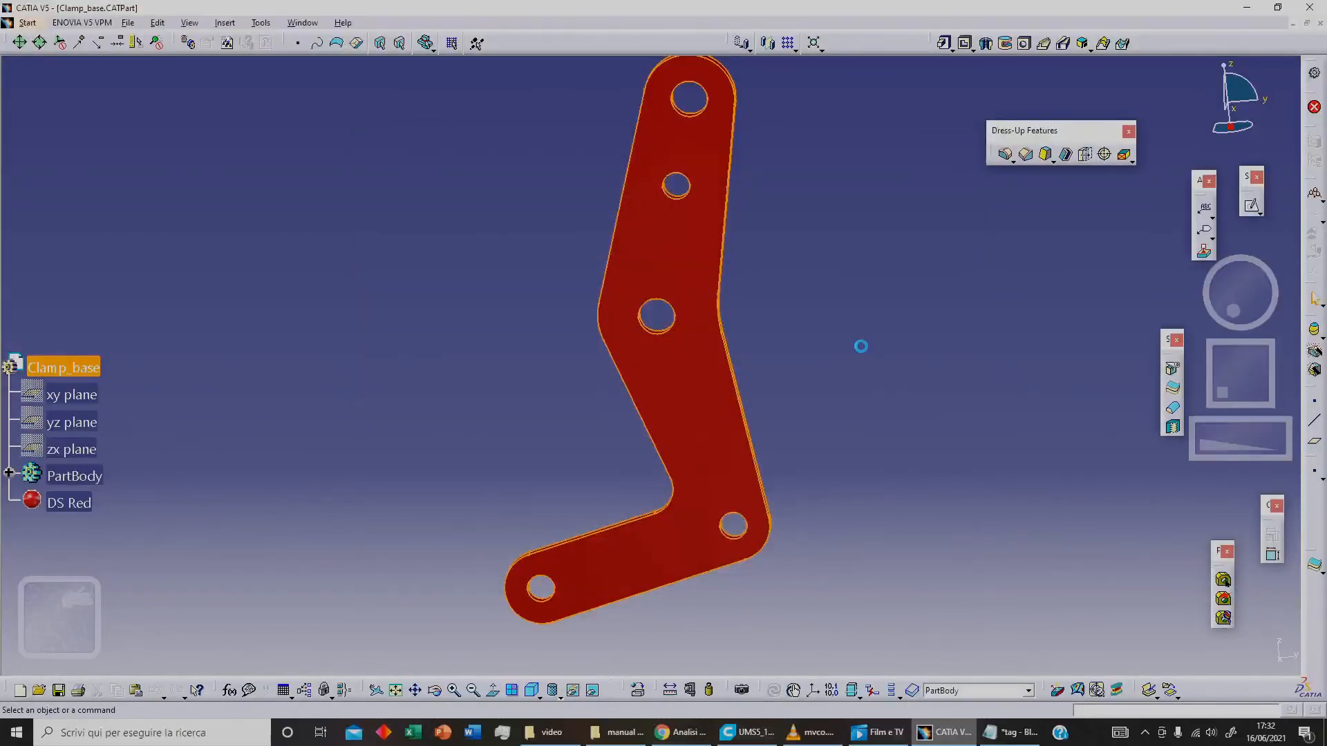
pyautogui.moveTo(869, 337); pyautogui.dragTo(849, 345, button='middle')
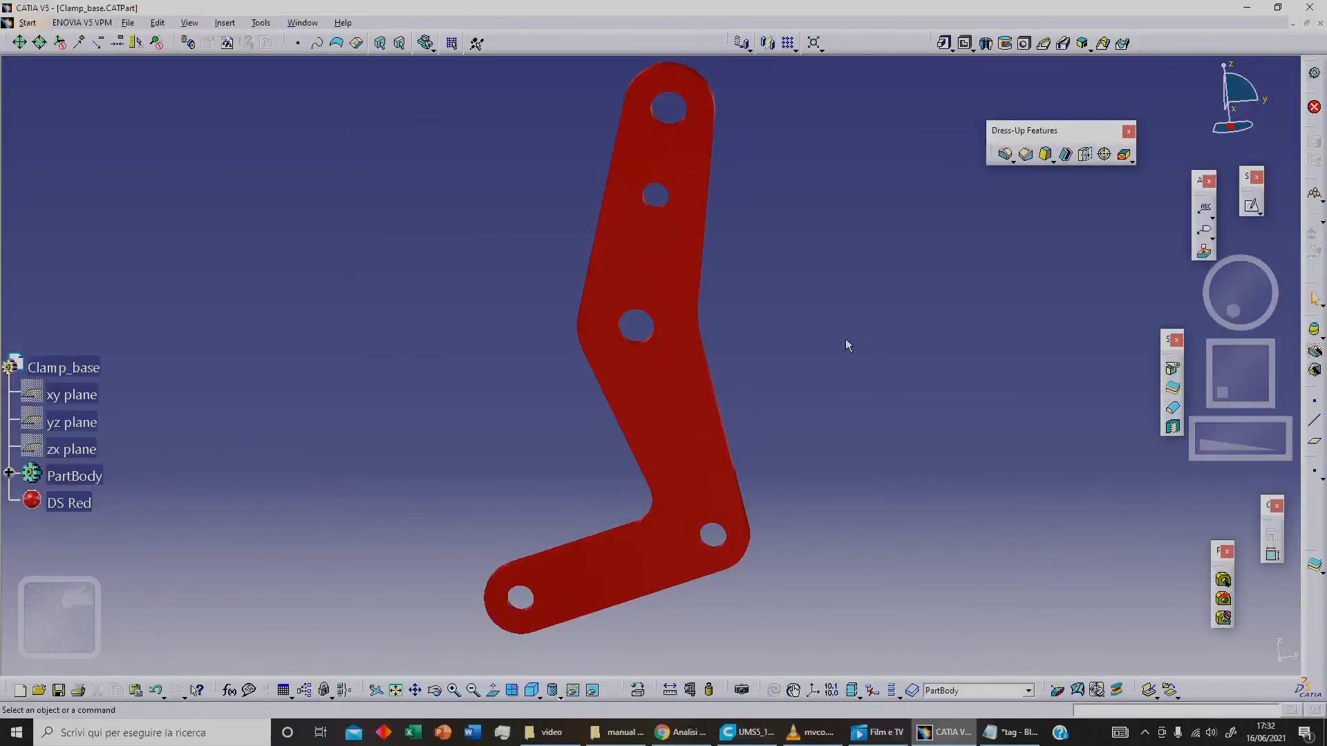